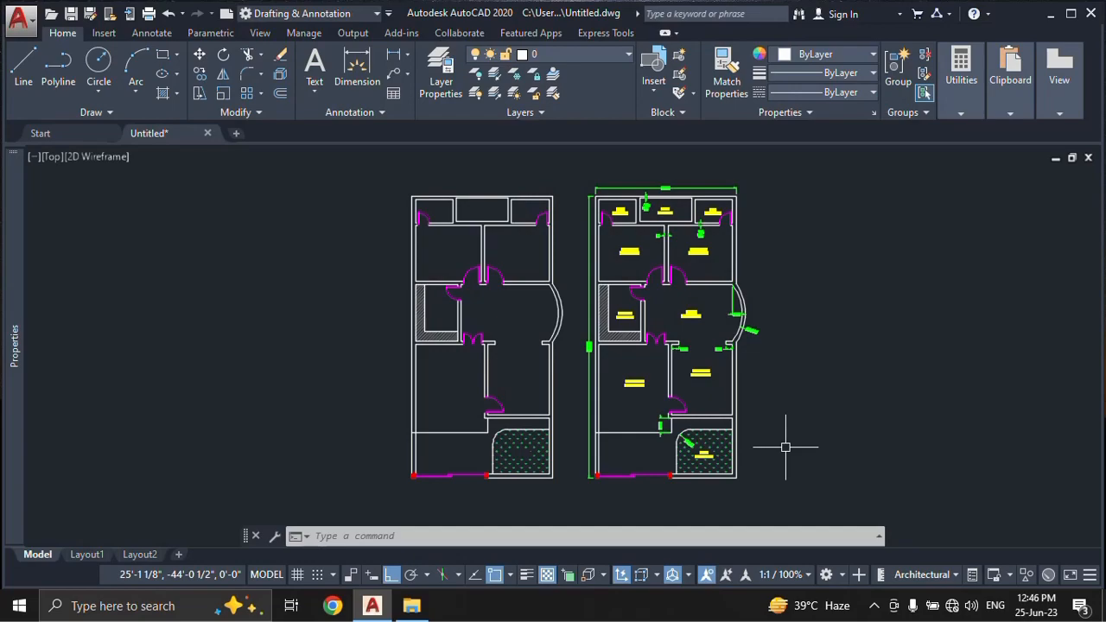
# - Delete the annotated copy of the floor plan, including its room labels and green dimensions
pyautogui.click(778, 182)
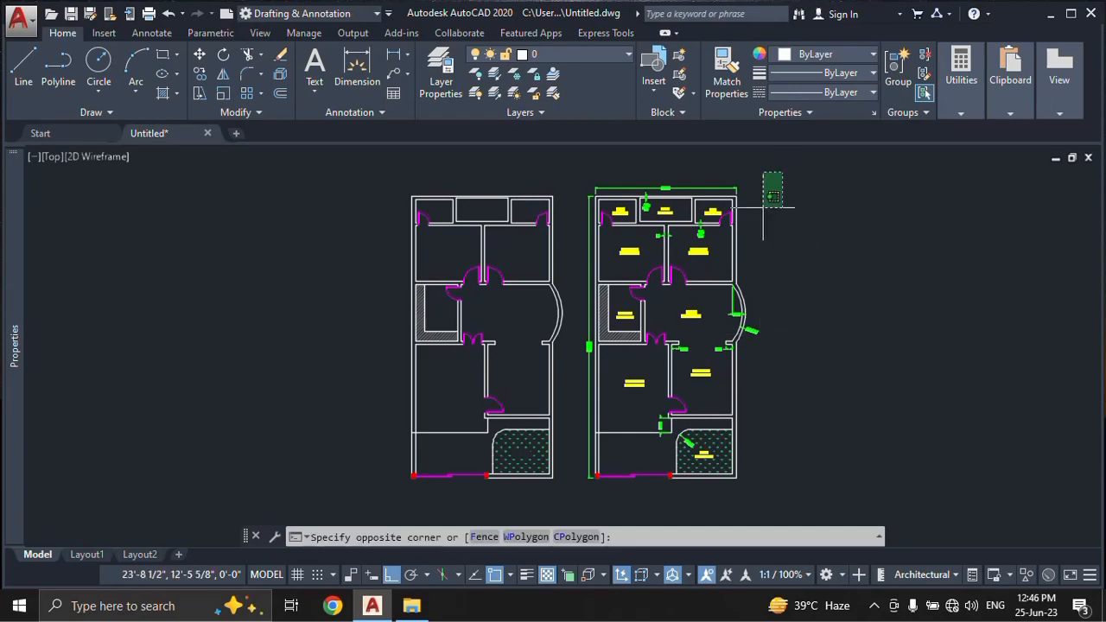
pyautogui.click(573, 511)
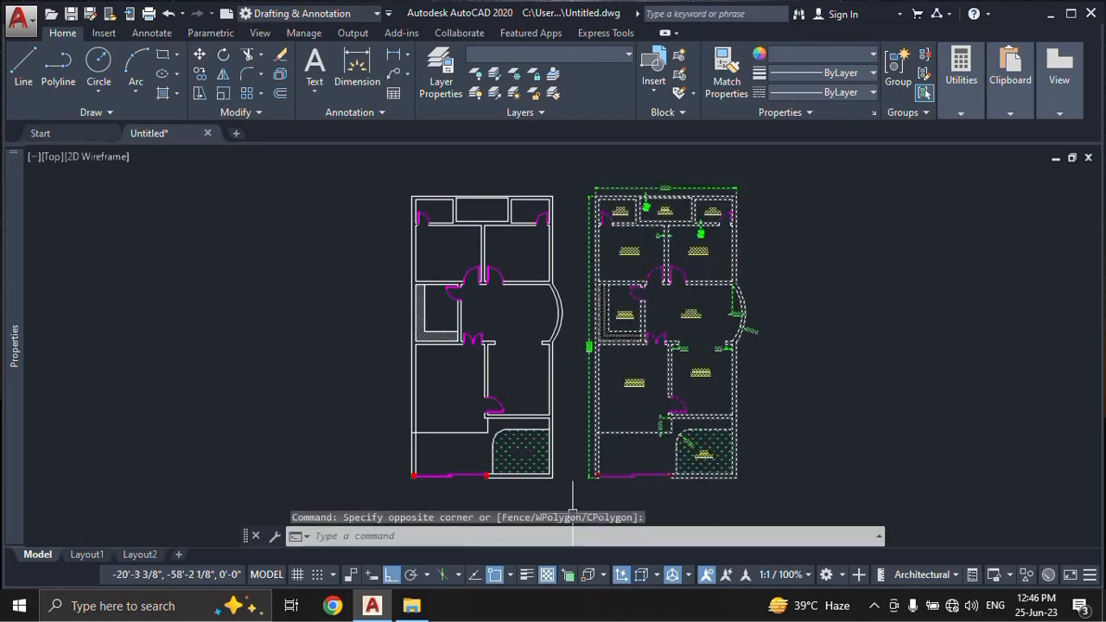
pyautogui.press('Delete')
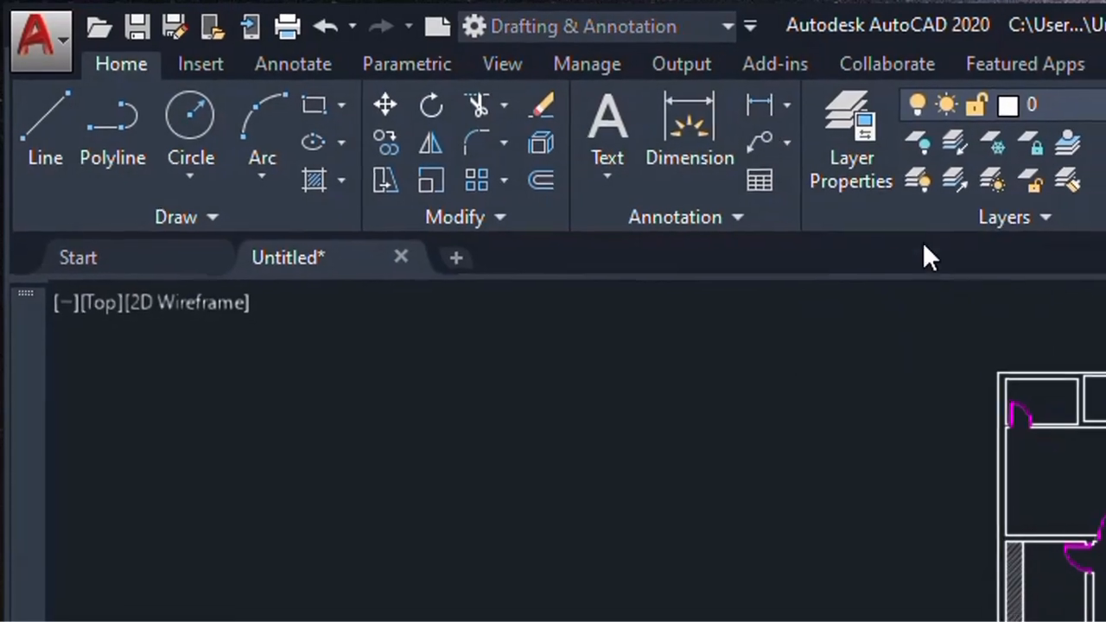
# - Add a linear dimension above the plan spanning the full width of the upper exterior wall
pyautogui.scroll(7, 695, 223)
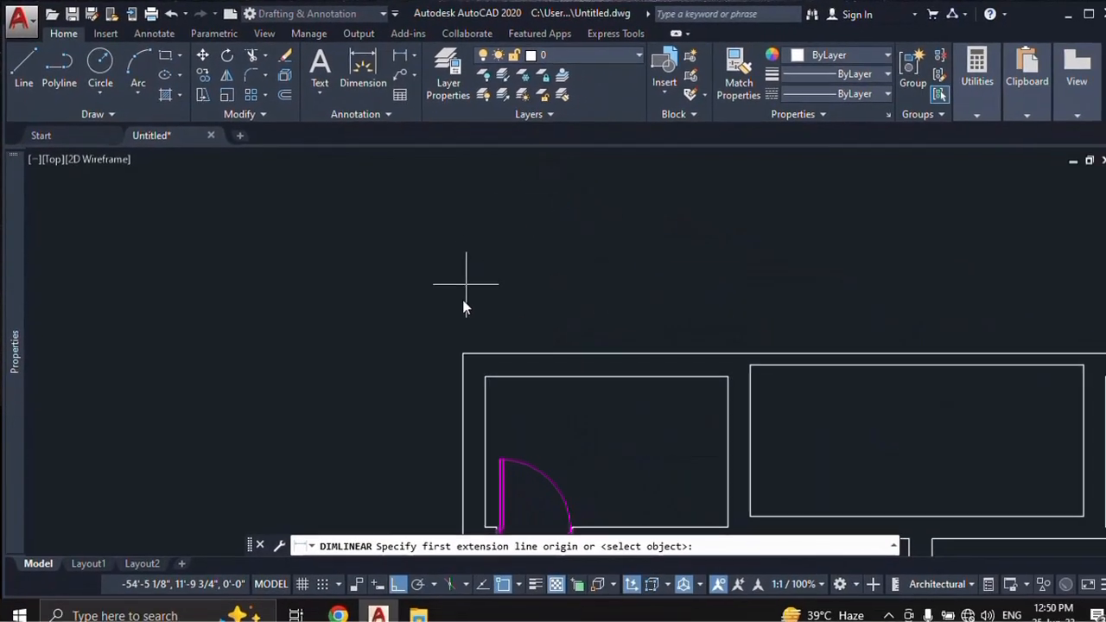
pyautogui.click(456, 349)
pyautogui.scroll(-3, 723, 311)
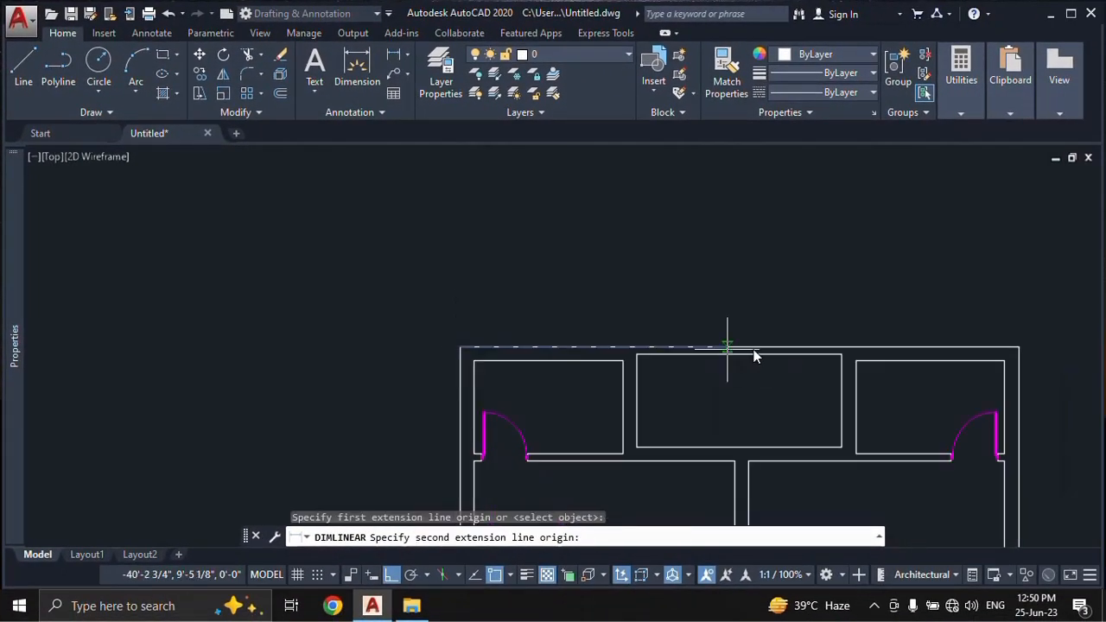
pyautogui.click(840, 336)
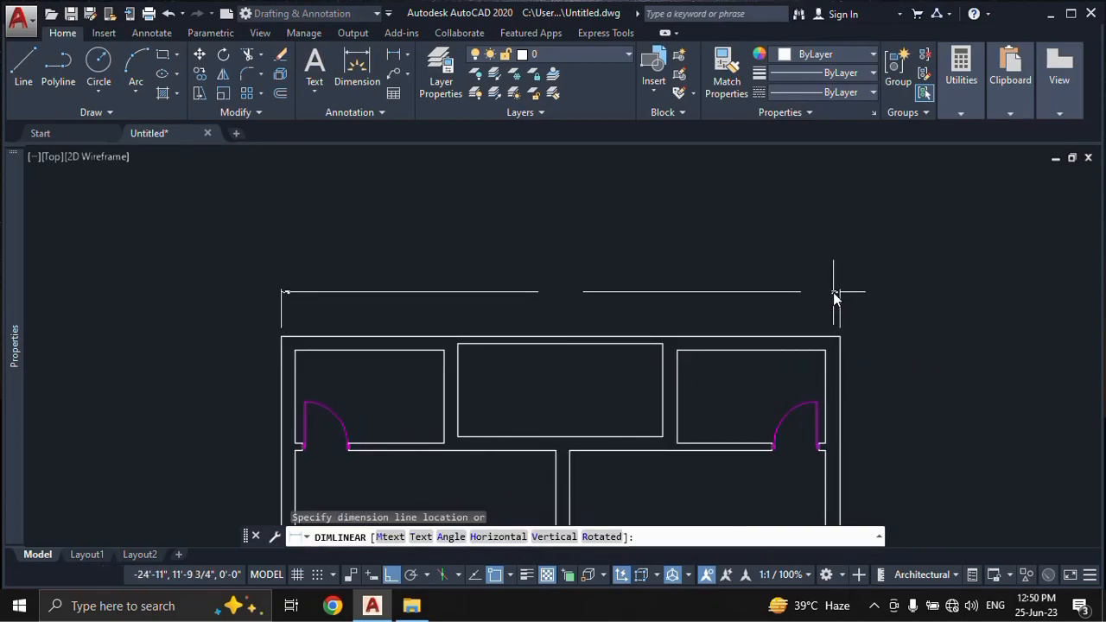
pyautogui.click(813, 300)
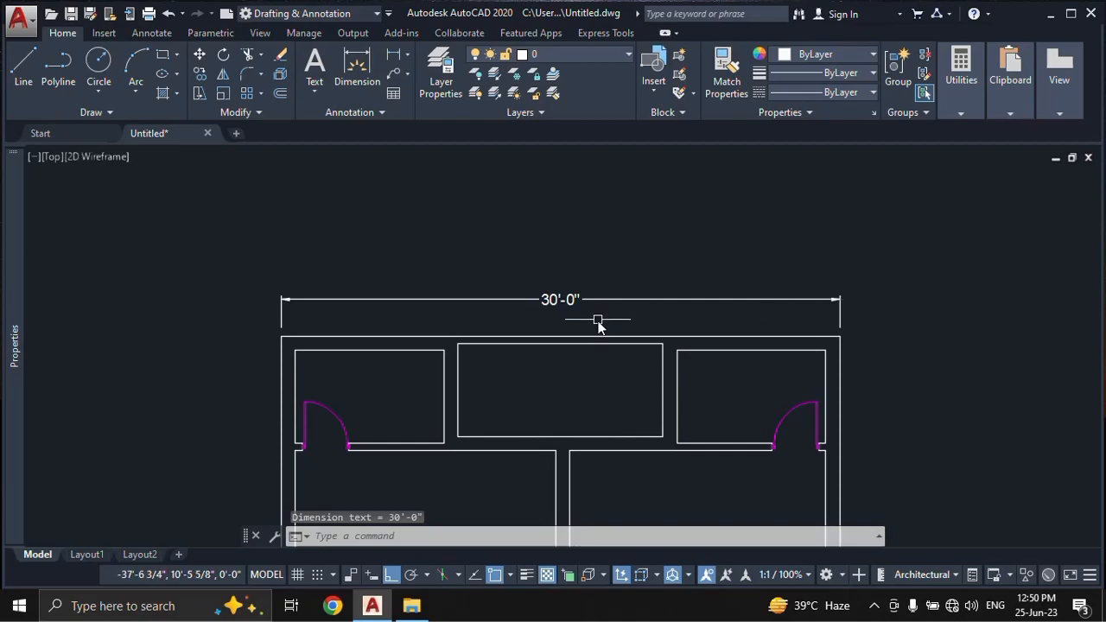
# - Examine the overall width dimension's text, arrowheads, extension lines beyond the dimension line and gap from the wall corner
pyautogui.scroll(2, 600, 317)
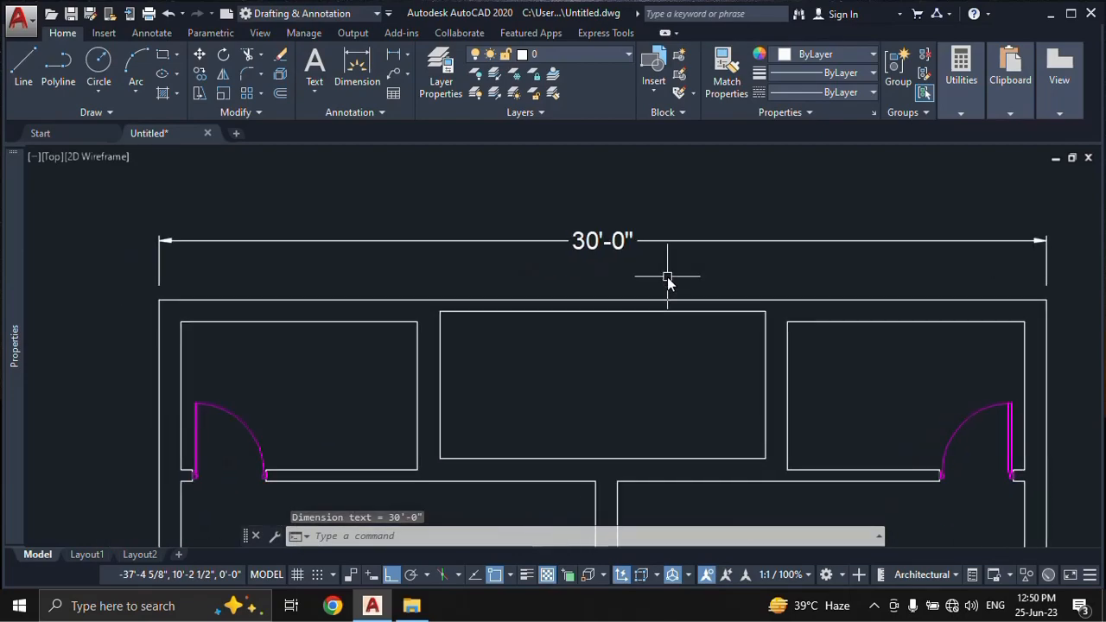
pyautogui.moveTo(668, 278); pyautogui.dragTo(657, 276, button='middle')
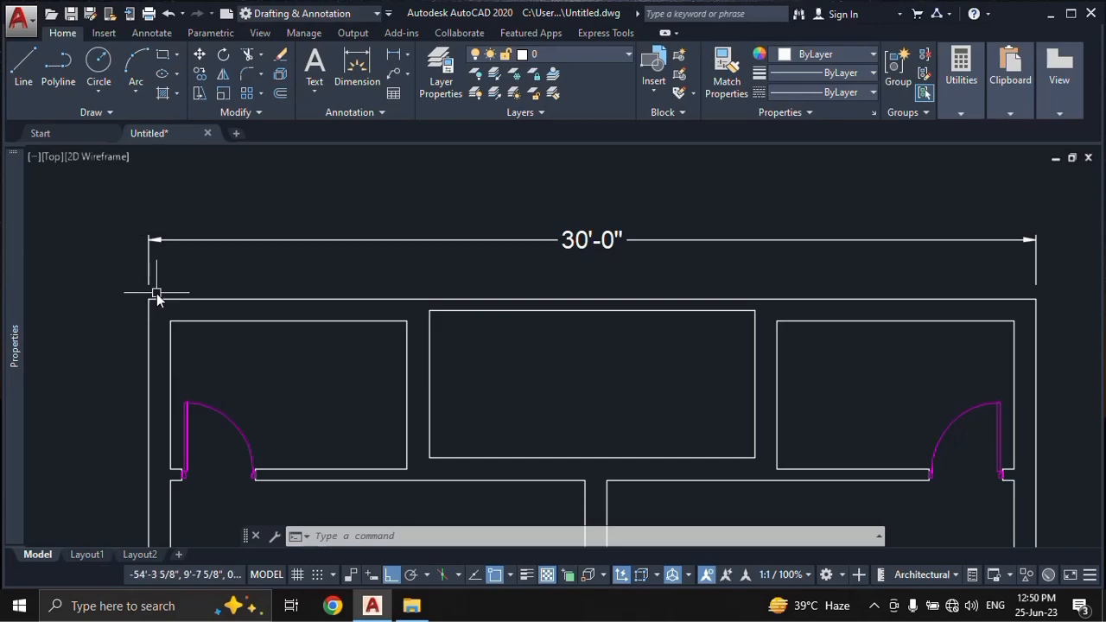
pyautogui.scroll(2, 154, 288)
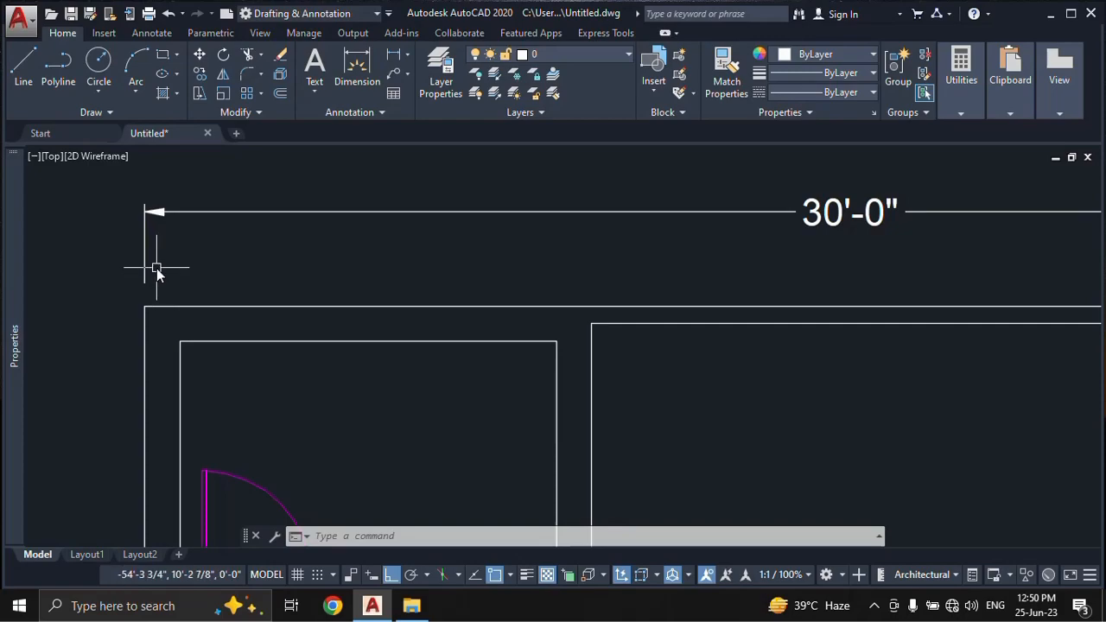
pyautogui.scroll(2, 126, 195)
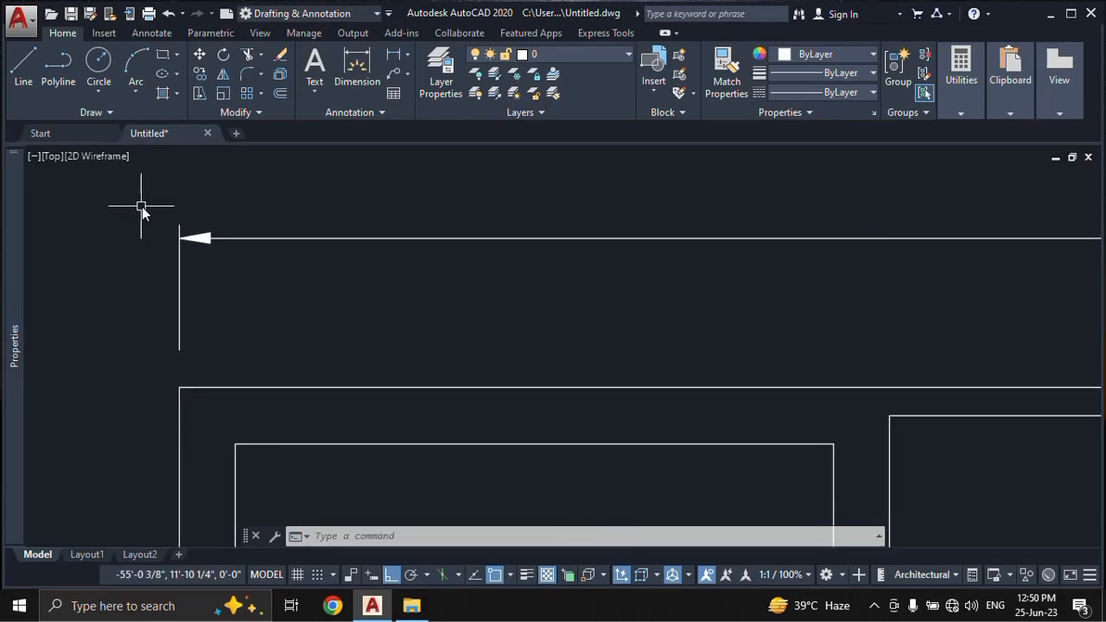
pyautogui.click(158, 200)
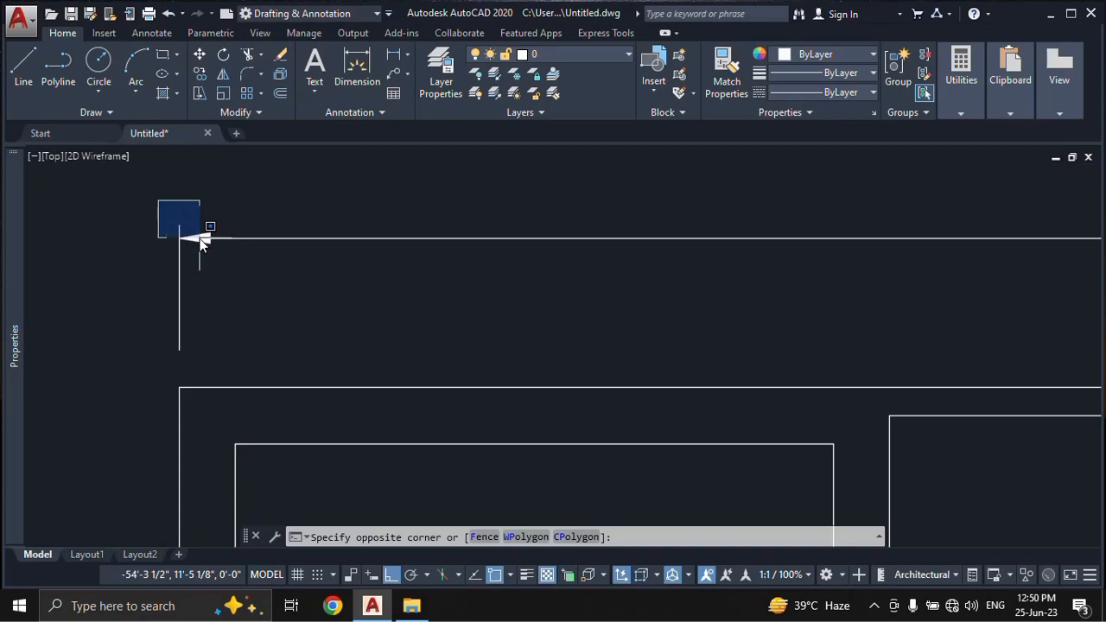
pyautogui.click(170, 191)
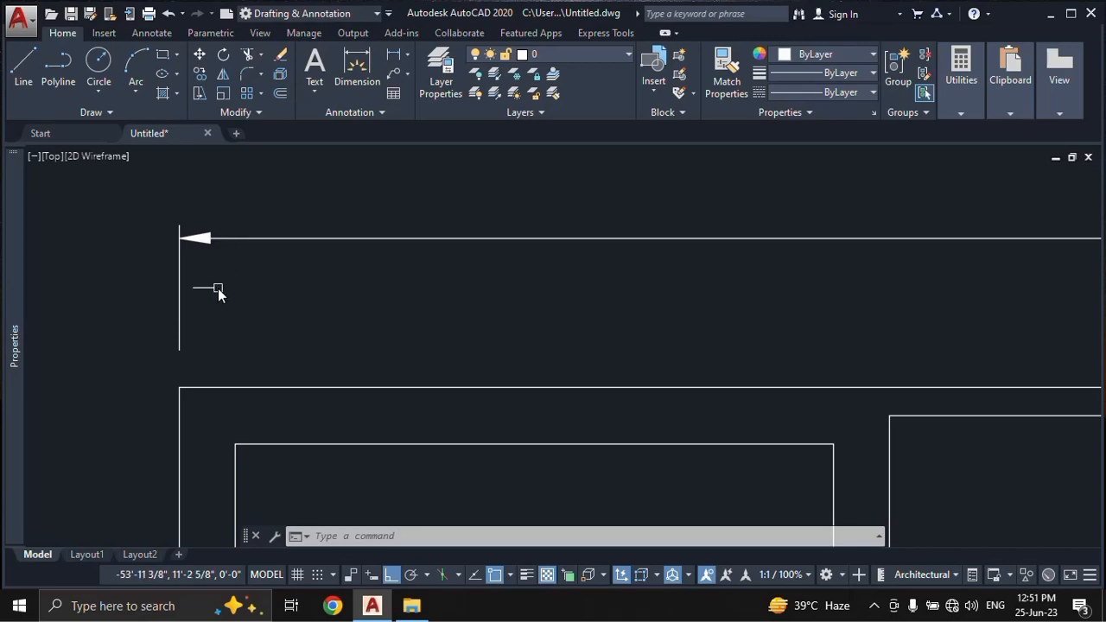
pyautogui.moveTo(192, 386); pyautogui.dragTo(248, 282, button='middle')
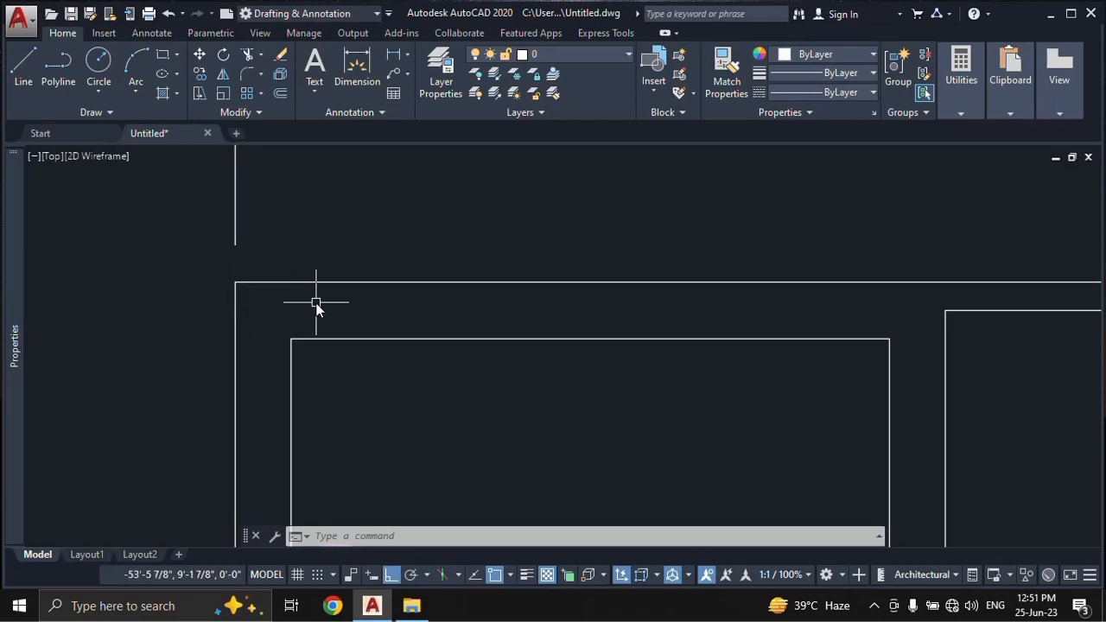
pyautogui.scroll(-2, 317, 304)
pyautogui.moveTo(870, 277); pyautogui.dragTo(735, 272, button='middle')
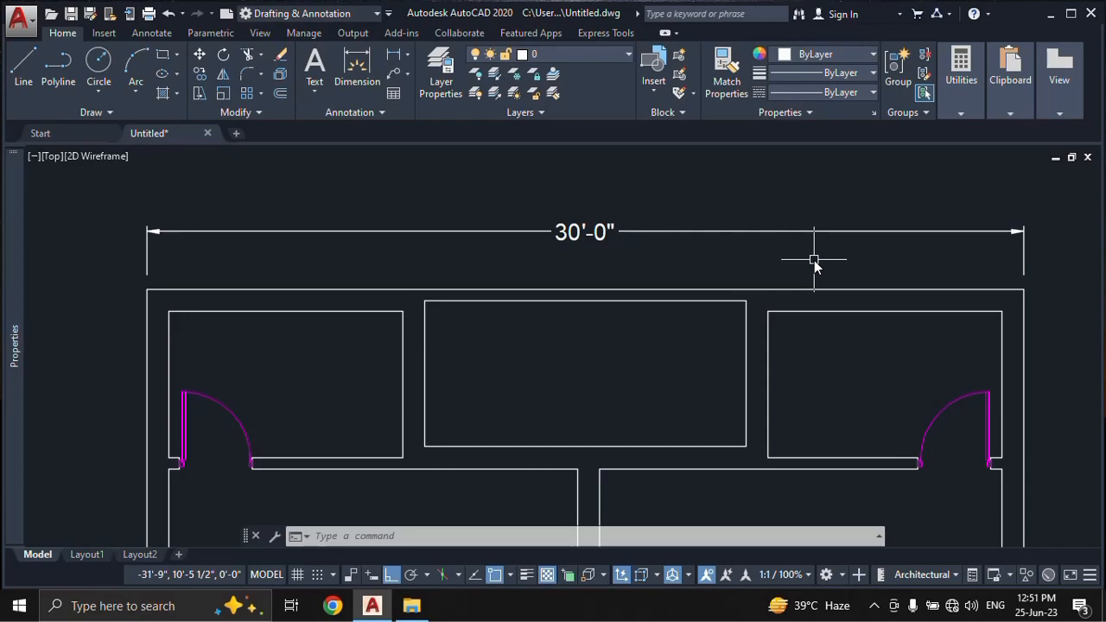
pyautogui.scroll(-8, 807, 252)
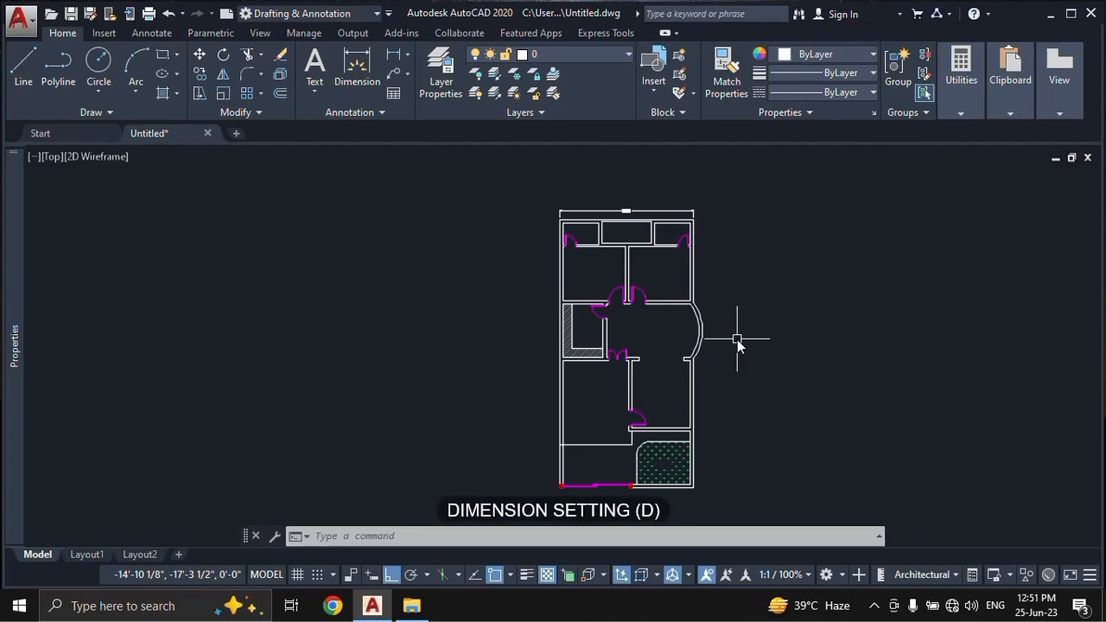
# - Create a new dimension style named Dim based on Standard for all dimensions
pyautogui.write('d')
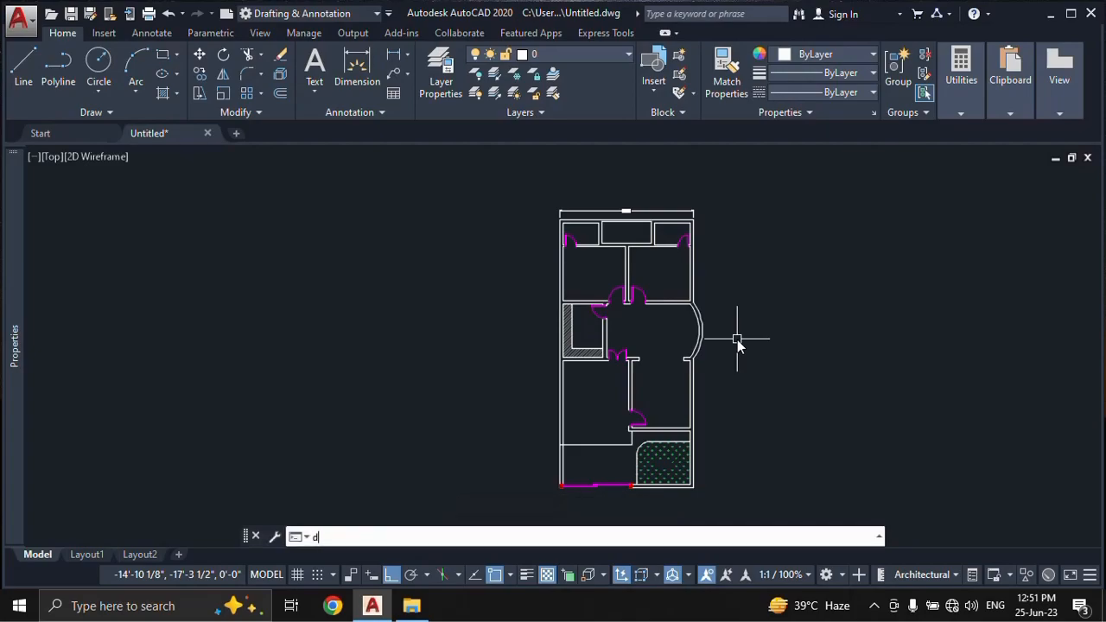
pyautogui.press('Return')
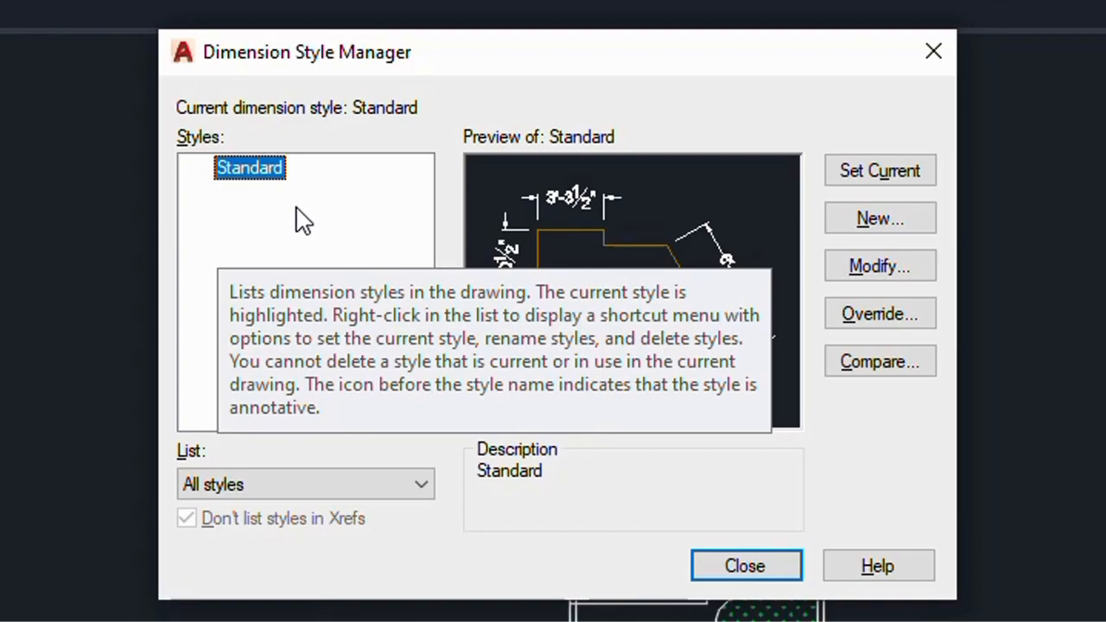
pyautogui.click(854, 220)
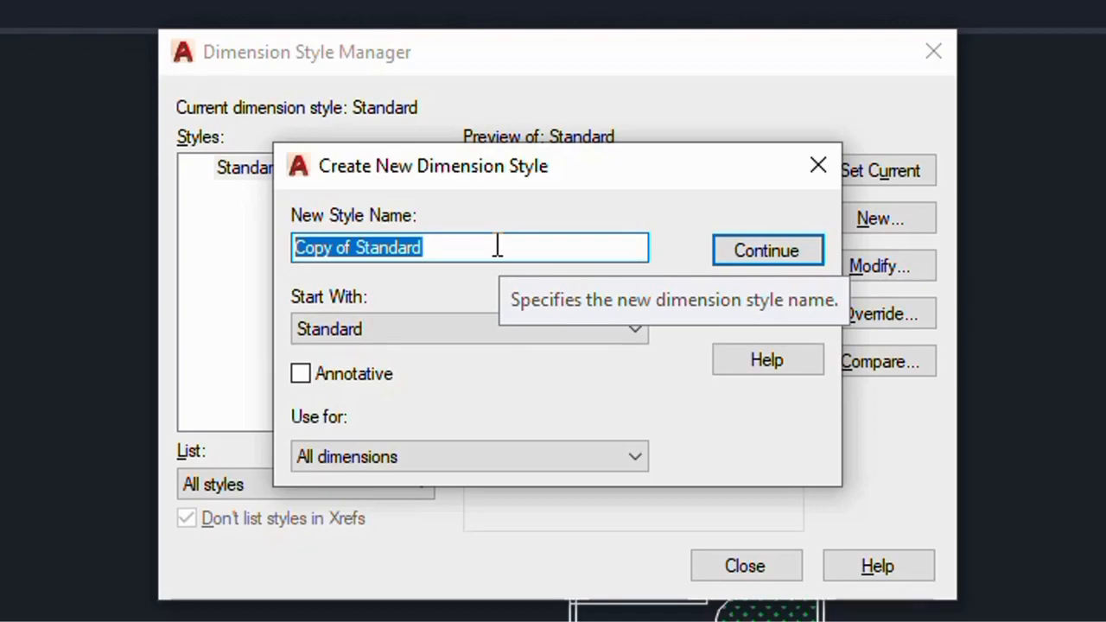
pyautogui.write('Dim')
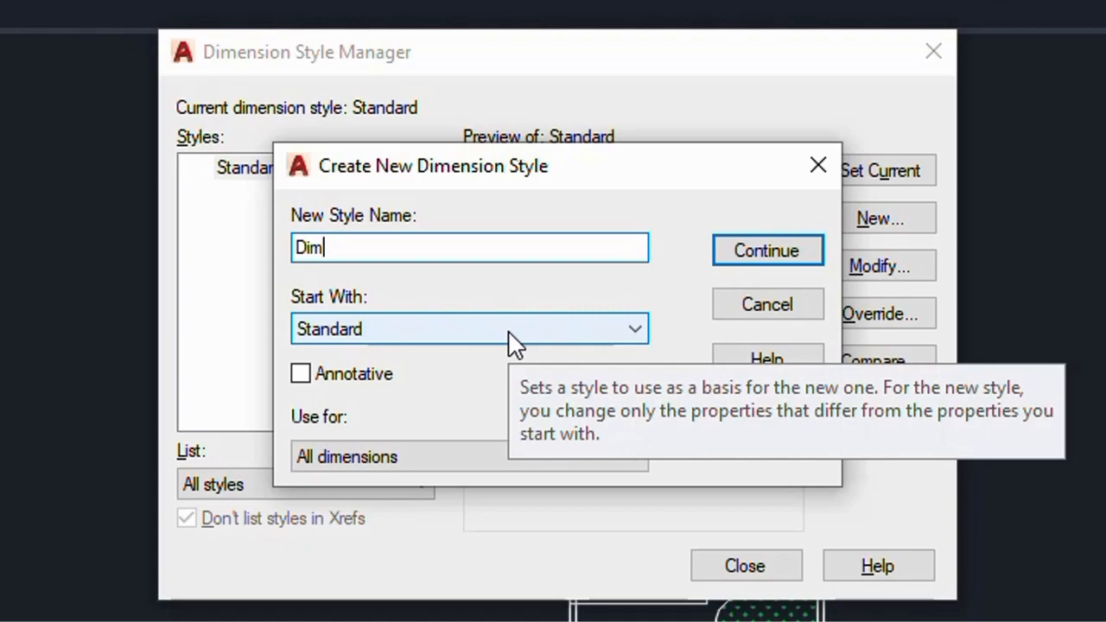
pyautogui.click(772, 256)
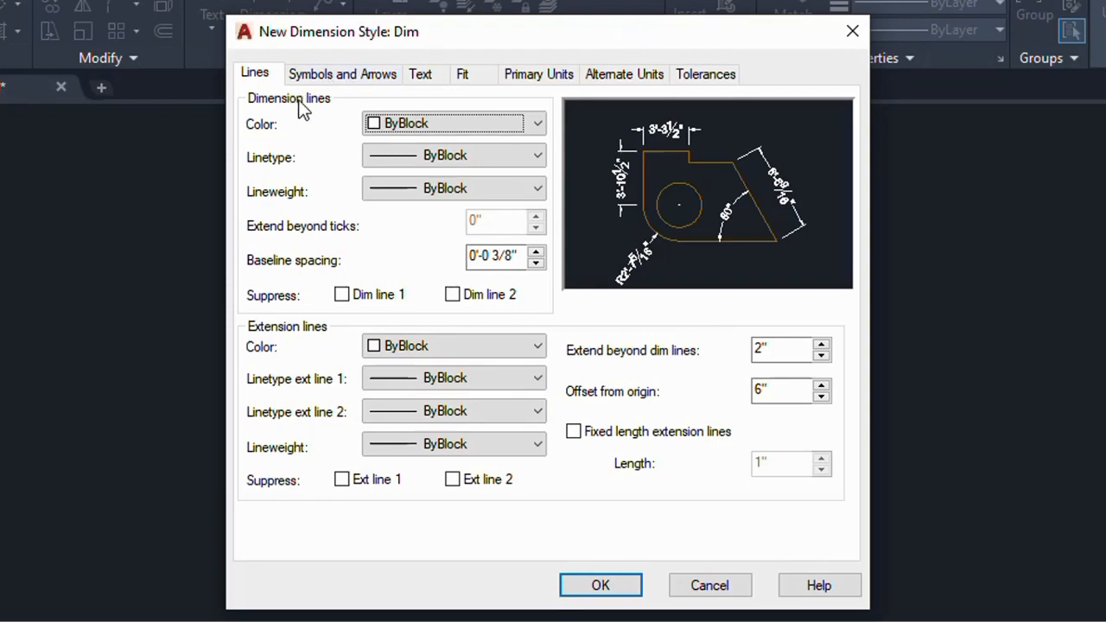
# - Set the dimension line color to Red and the extension line color to Yellow
pyautogui.click(444, 123)
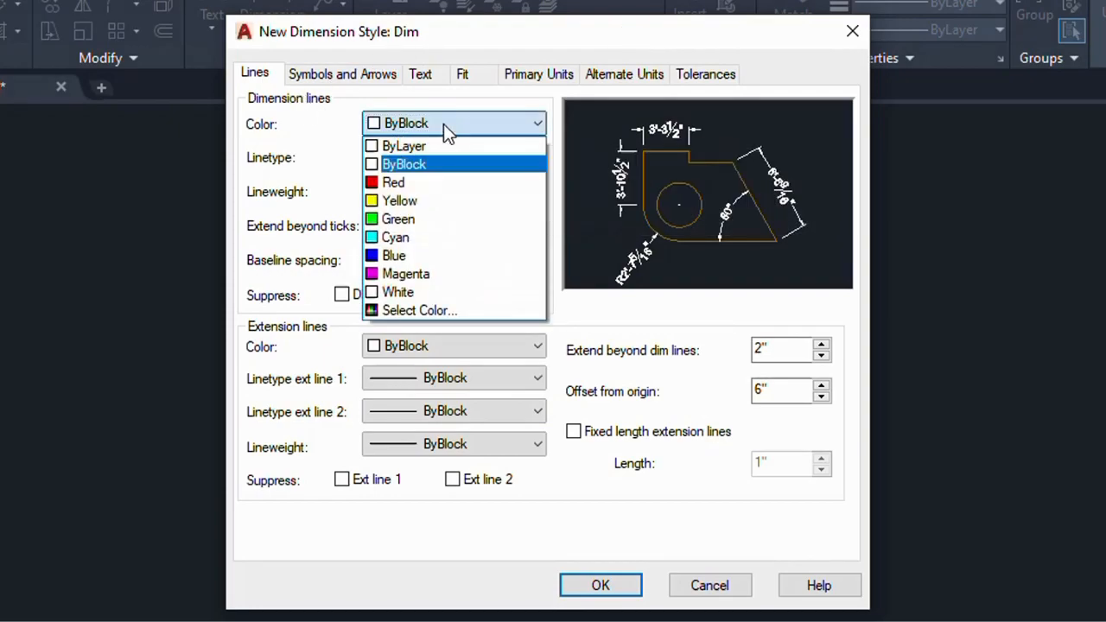
pyautogui.click(436, 180)
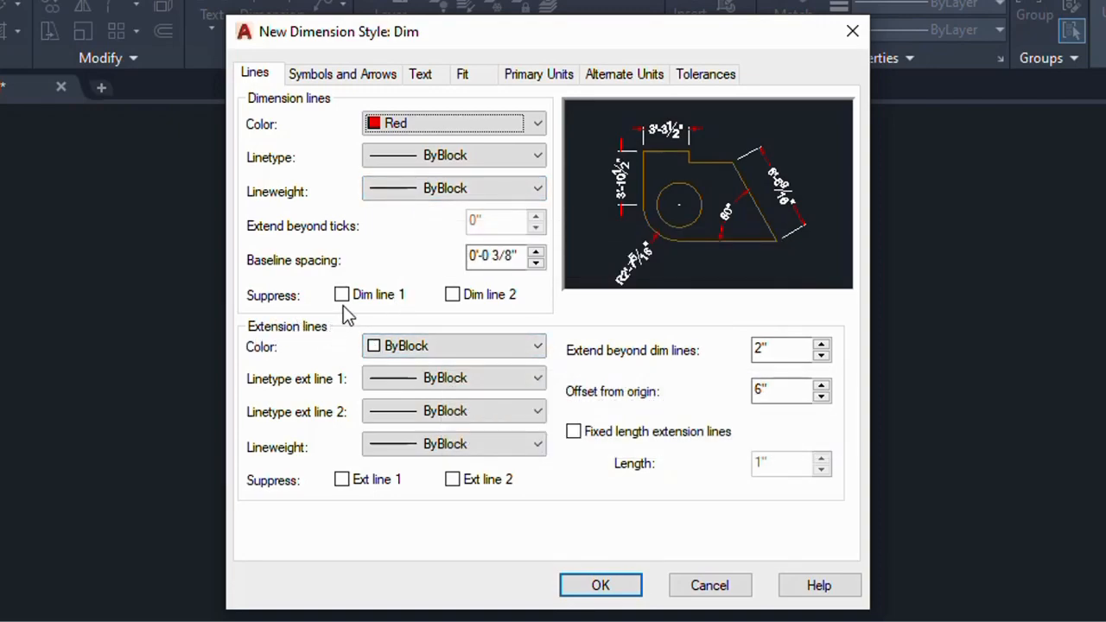
pyautogui.click(459, 346)
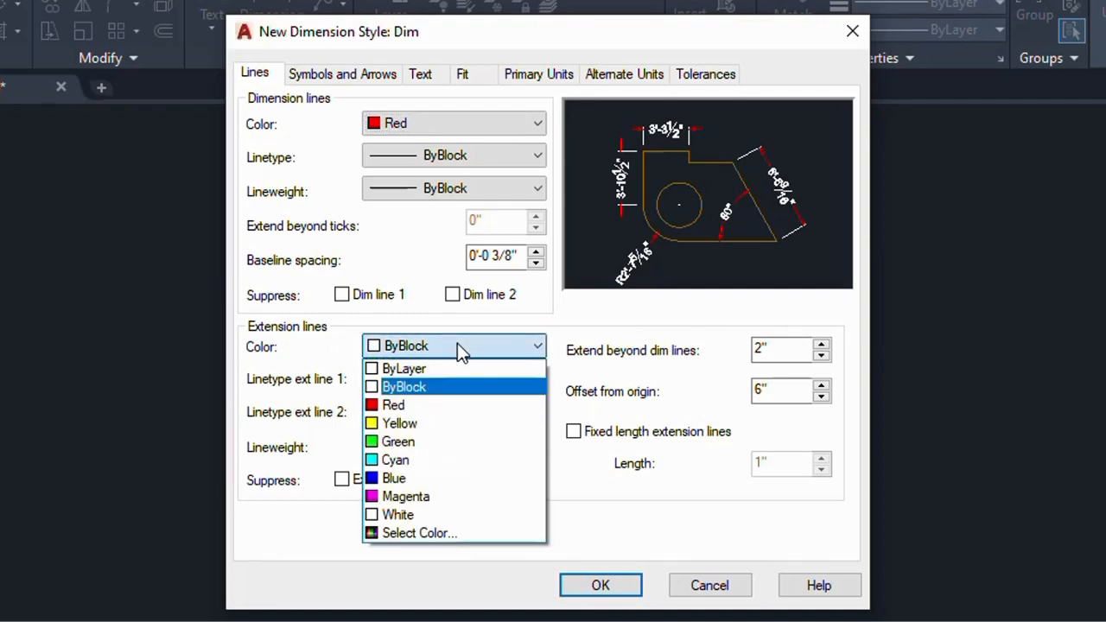
pyautogui.click(433, 423)
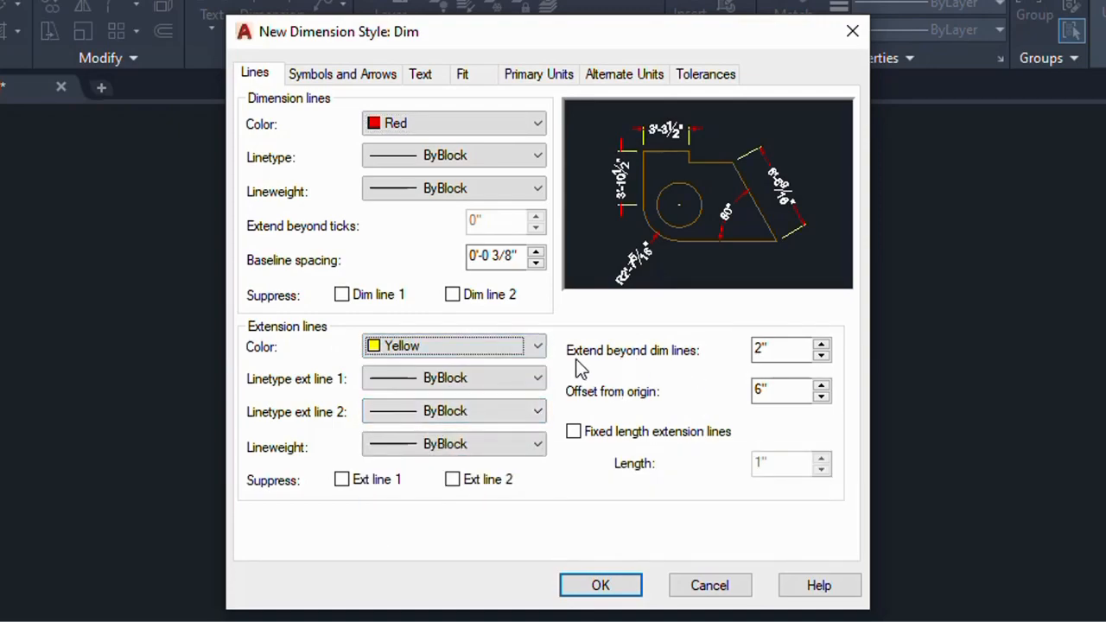
# - Set the extension lines to extend 3" beyond the dimension lines and offset 8" from the origin
pyautogui.moveTo(774, 348); pyautogui.dragTo(751, 349)
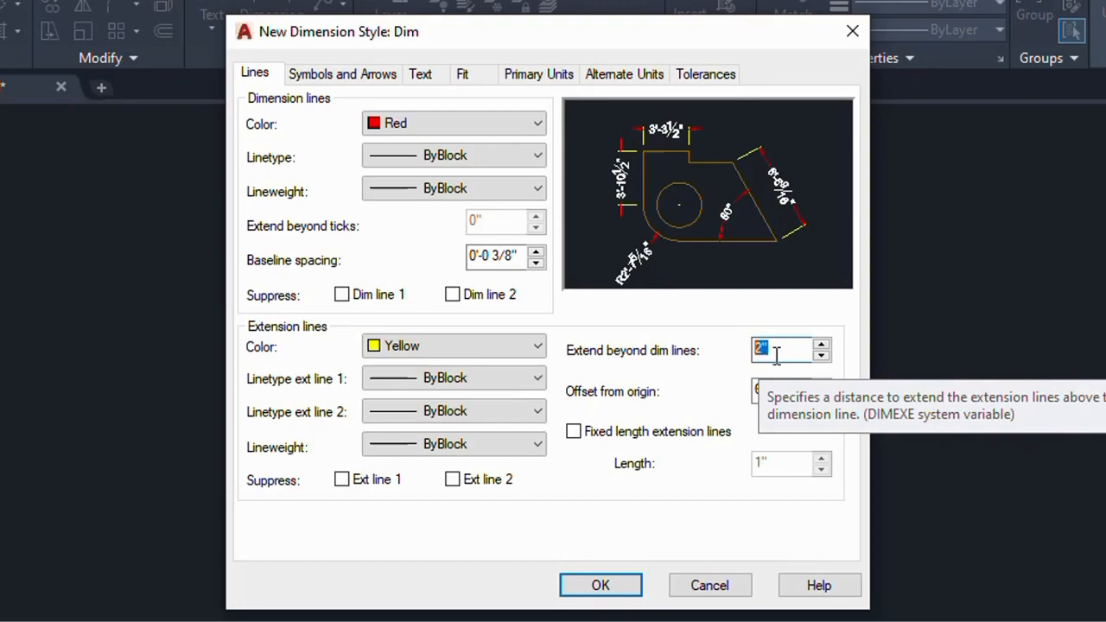
pyautogui.write('3')
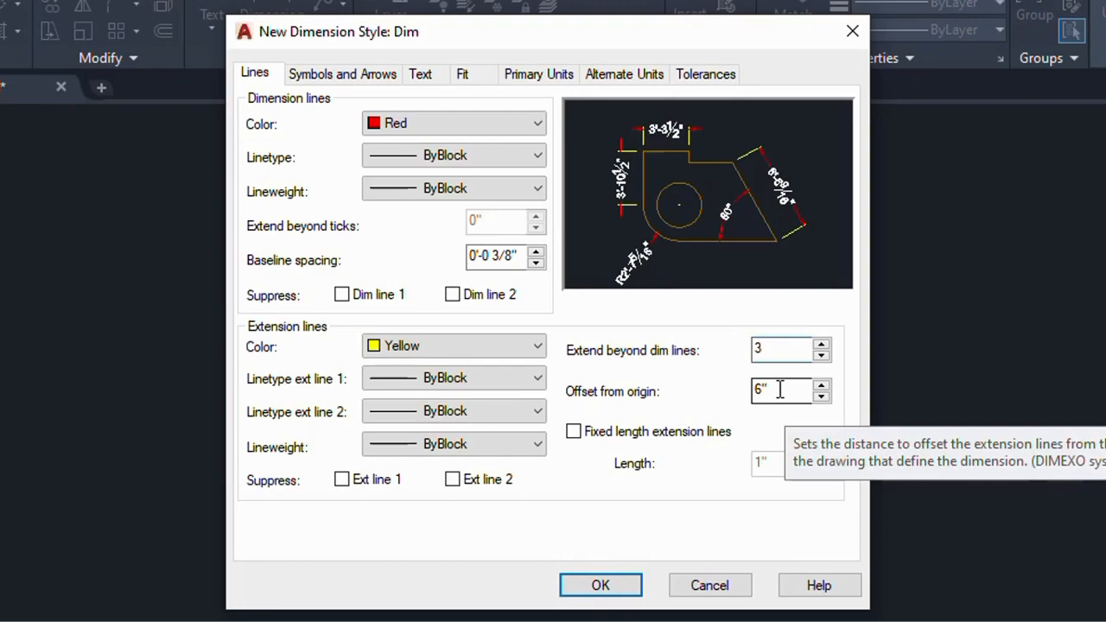
pyautogui.doubleClick(751, 391)
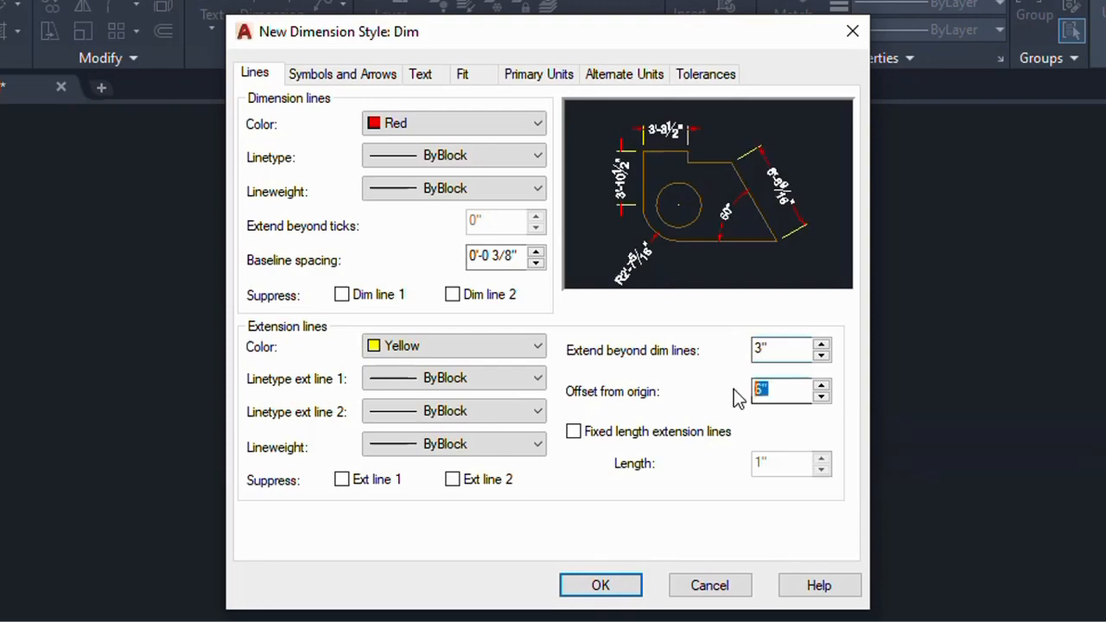
pyautogui.write('8')
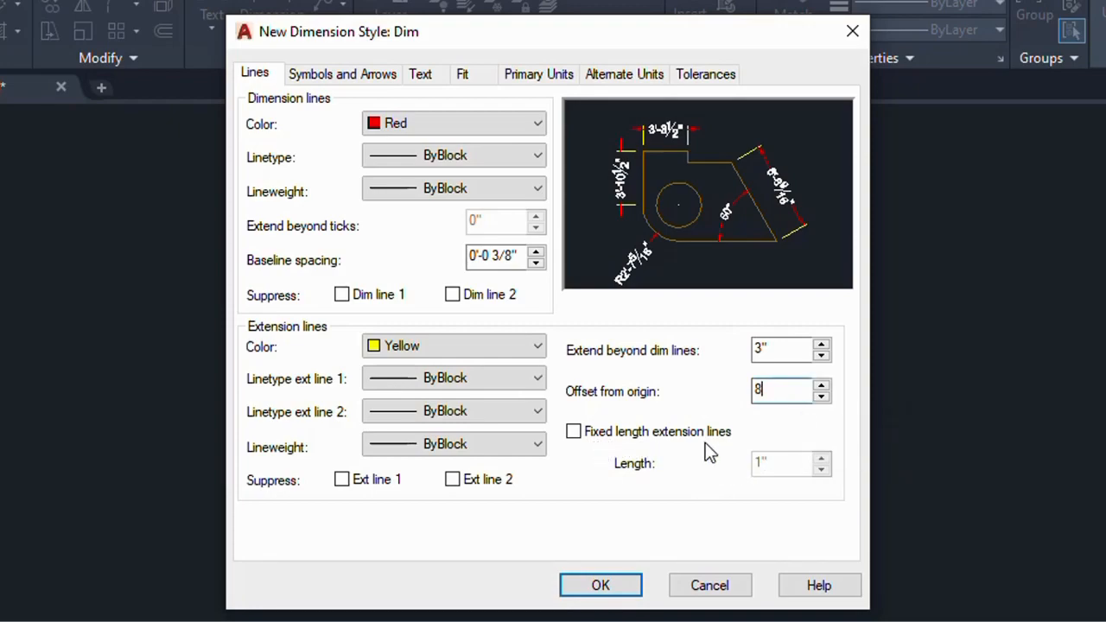
# - Enable fixed length extension lines for the Dim style, save it and close the Dimension Style Manager
pyautogui.click(573, 435)
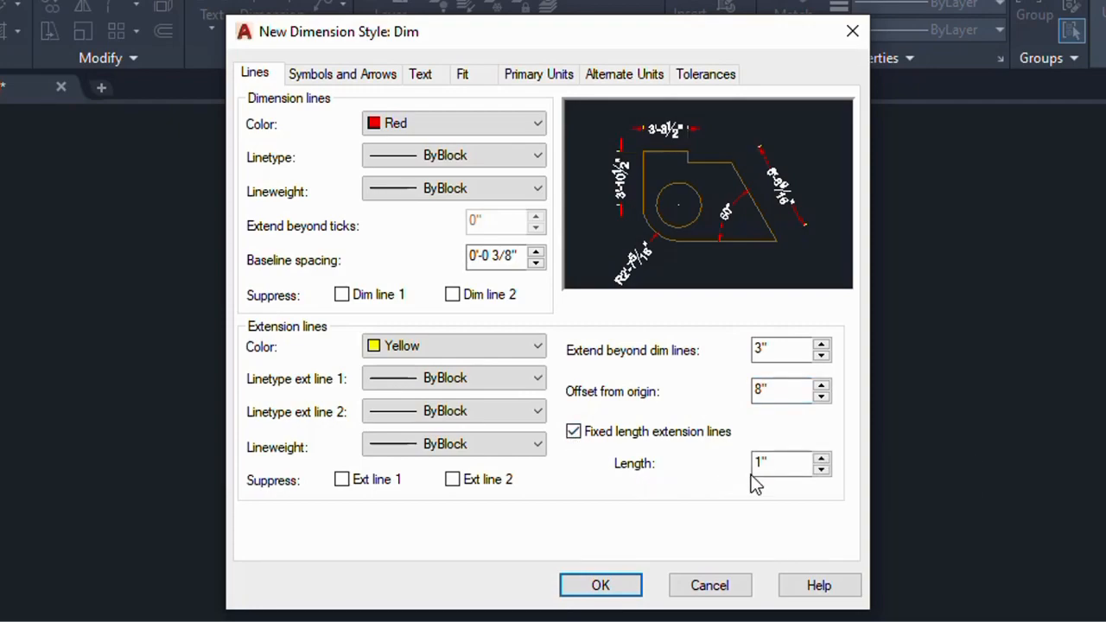
pyautogui.click(804, 467)
pyautogui.click(605, 587)
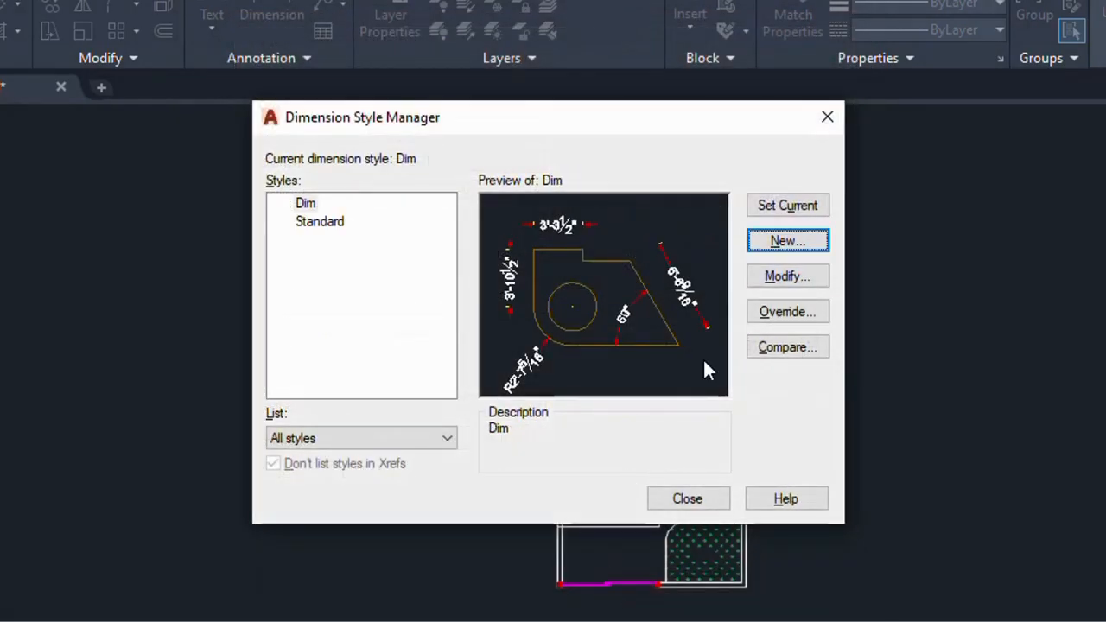
pyautogui.click(688, 500)
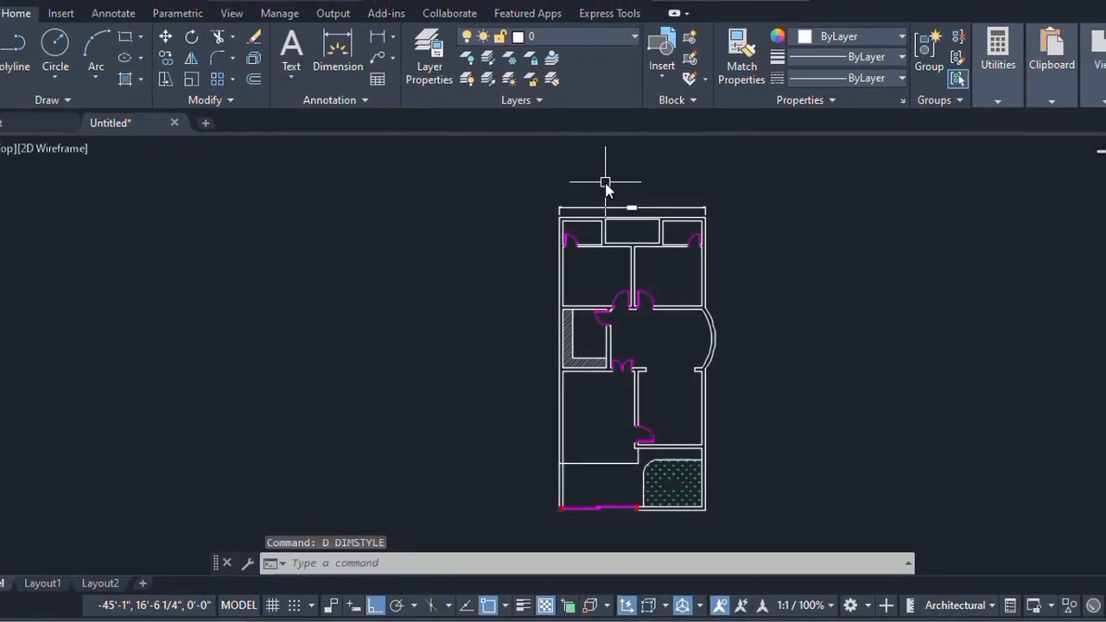
# - Delete the overall width dimension above the floor plan
pyautogui.scroll(3, 605, 186)
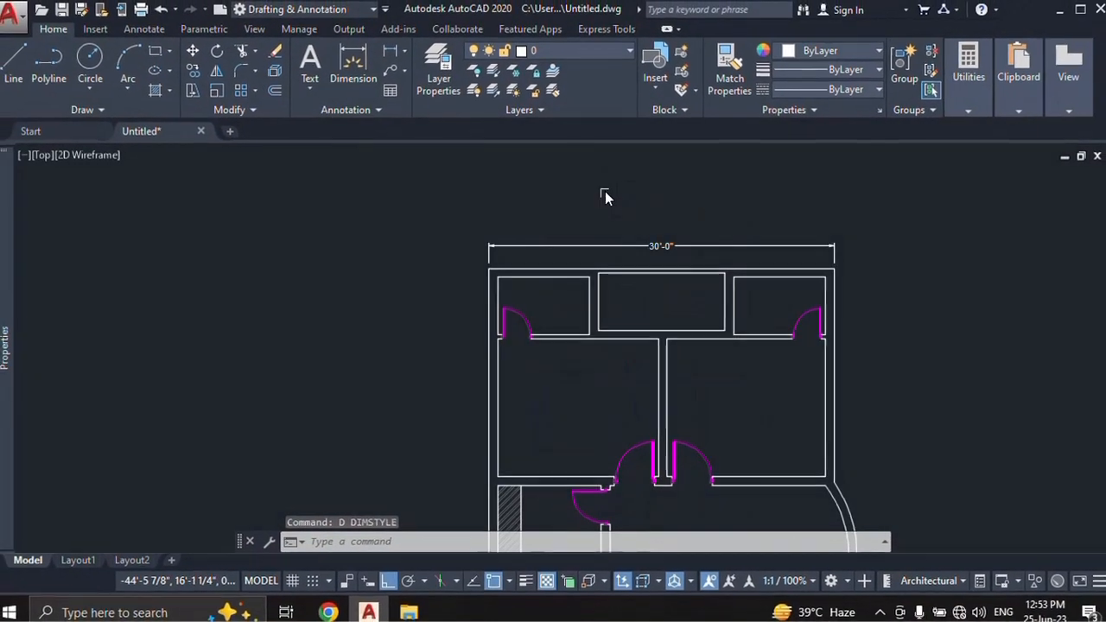
pyautogui.click(594, 226)
pyautogui.click(567, 251)
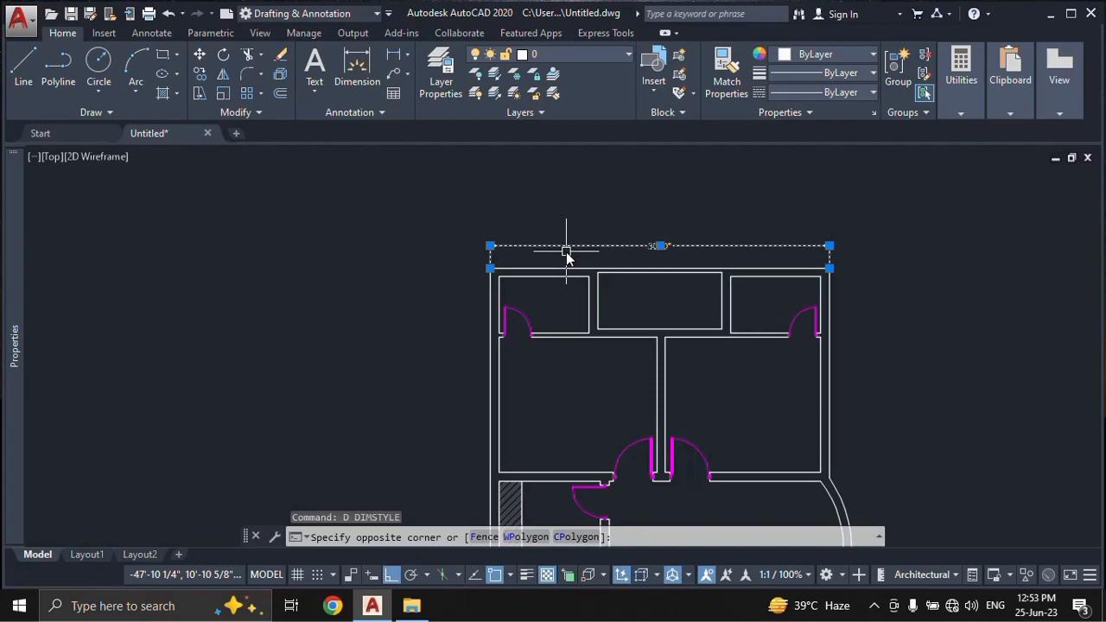
pyautogui.press('Delete')
pyautogui.moveTo(566, 251); pyautogui.dragTo(551, 236, button='middle')
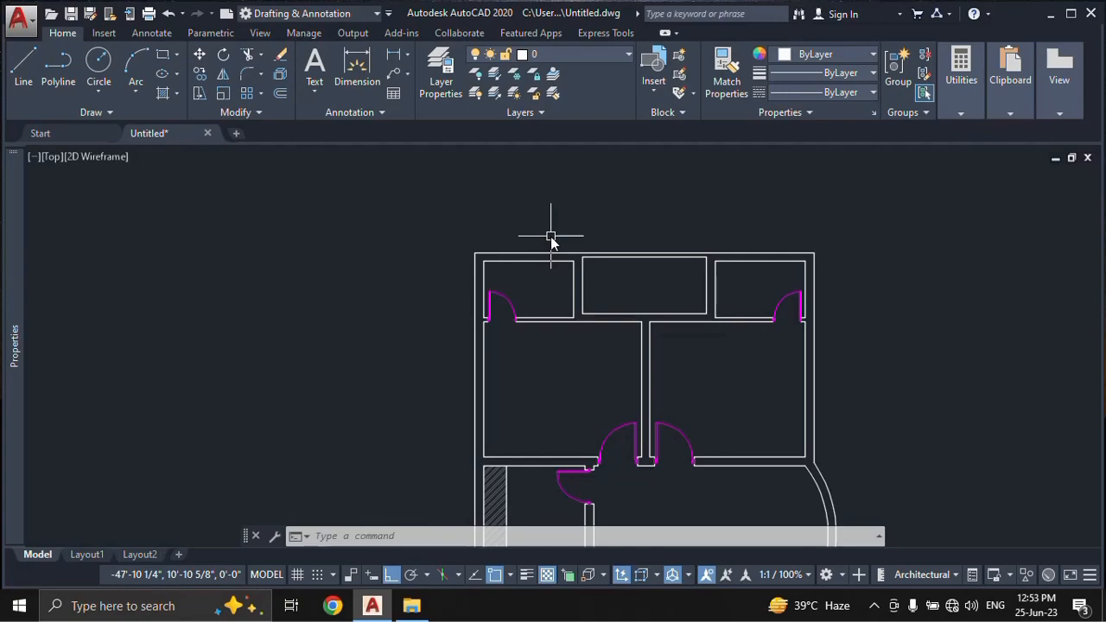
# - Set the Dim dimension style as current and close the Dimension Style Manager
pyautogui.write('d')
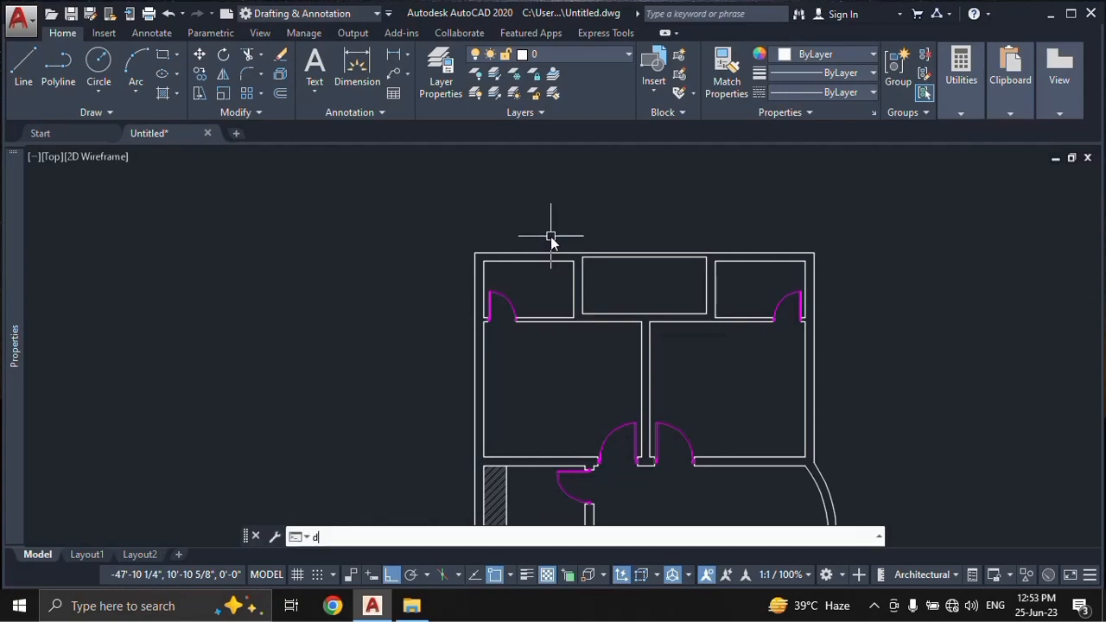
pyautogui.press('Return')
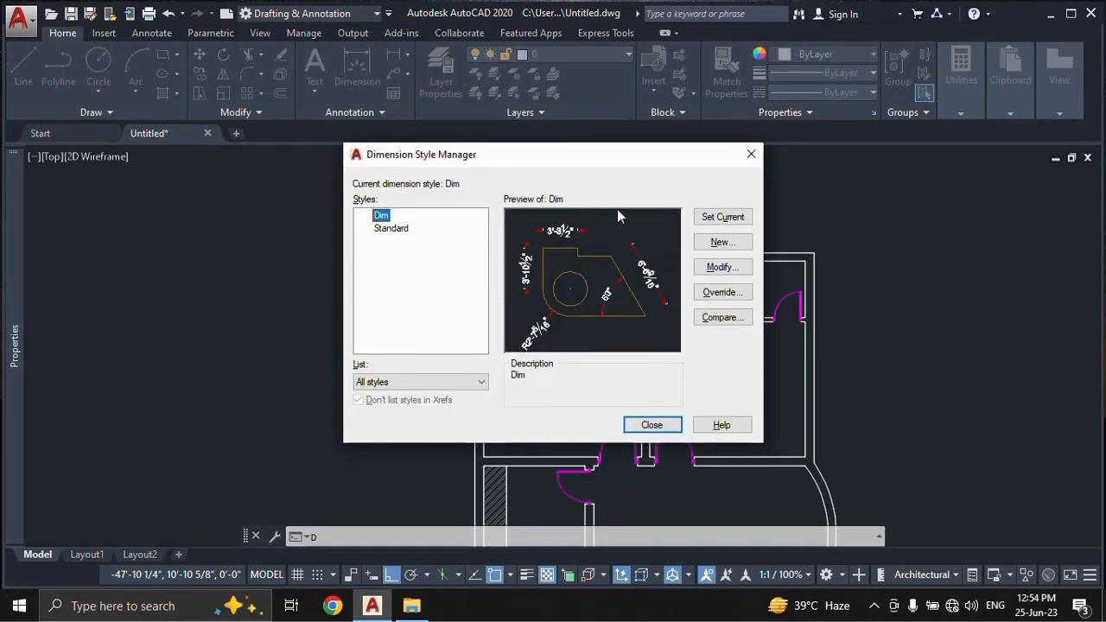
pyautogui.click(727, 219)
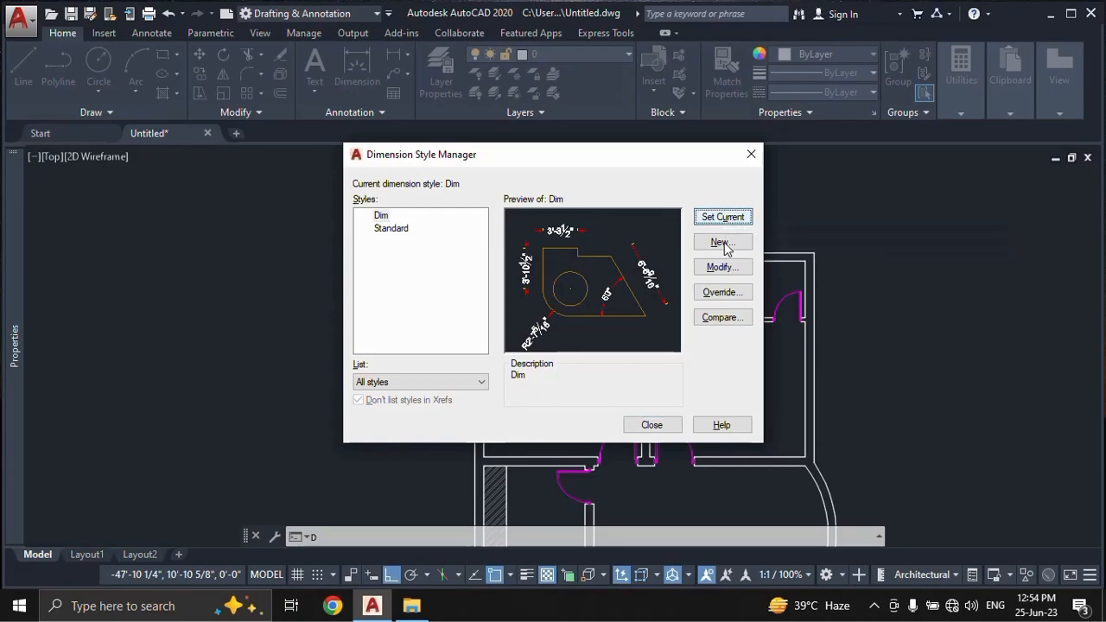
pyautogui.click(657, 429)
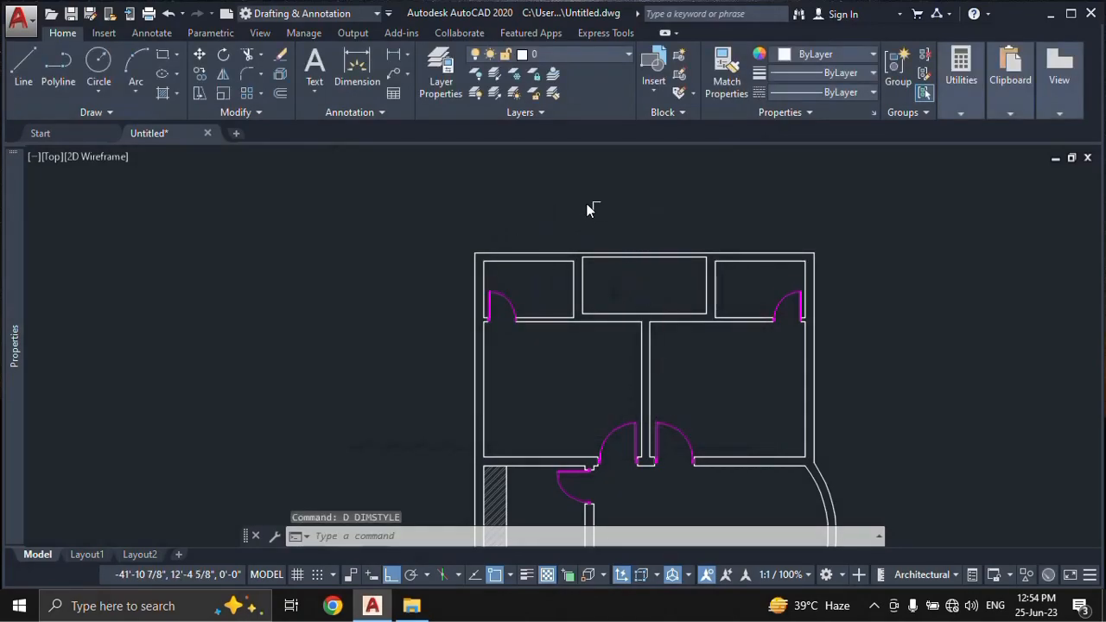
# - Add a linear dimension across the overall width of the floor plan, placed above the top outer wall
pyautogui.click(393, 59)
pyautogui.scroll(4, 475, 251)
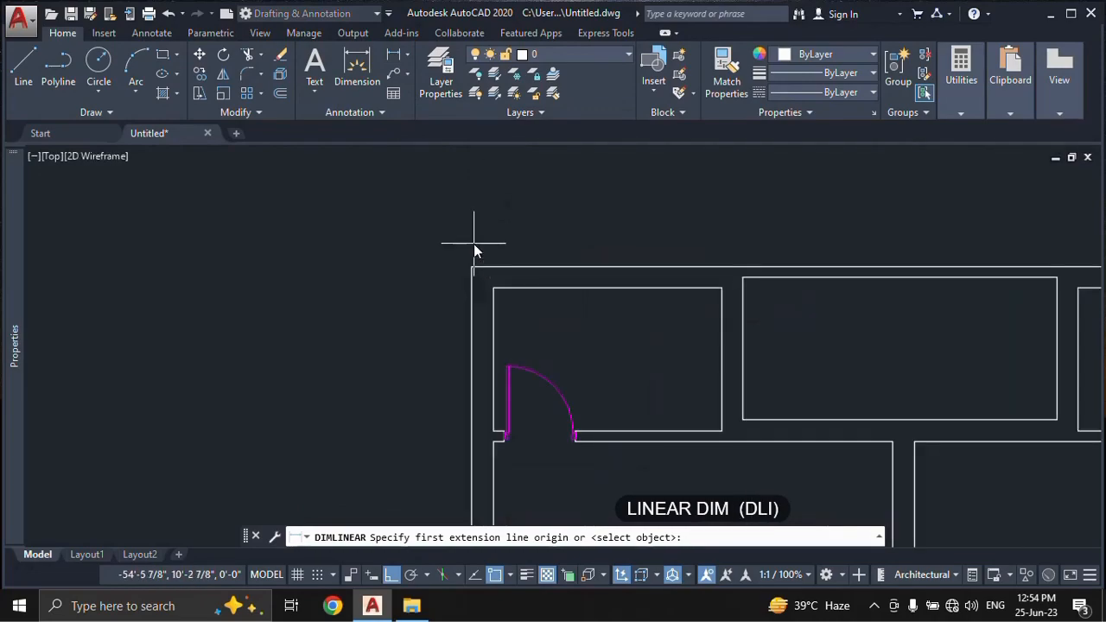
pyautogui.click(474, 268)
pyautogui.moveTo(958, 254); pyautogui.dragTo(531, 266, button='middle')
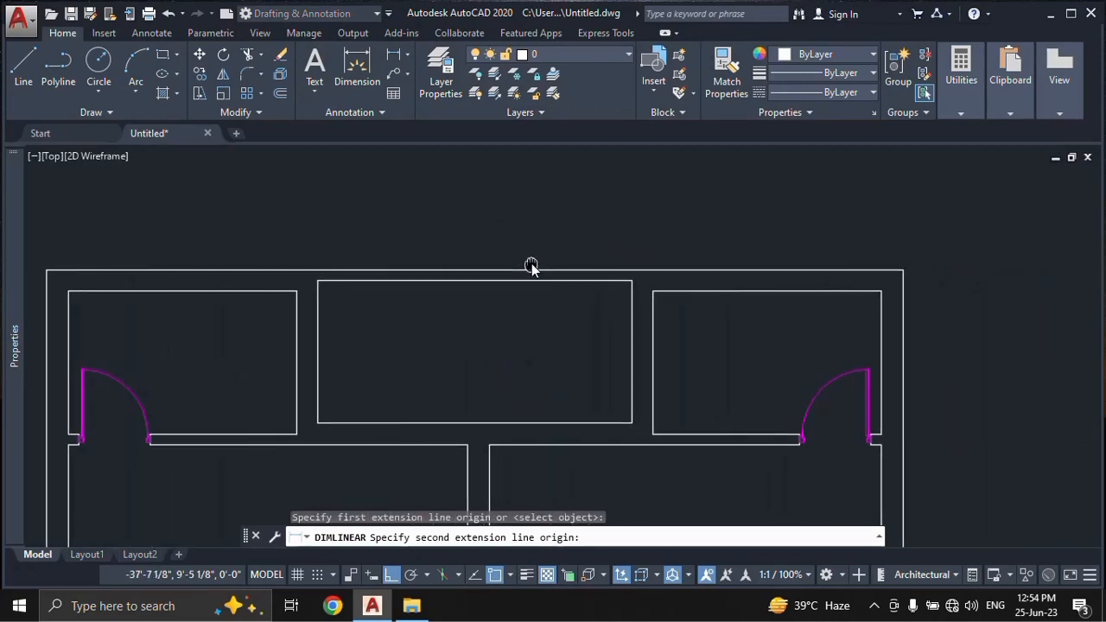
pyautogui.click(902, 271)
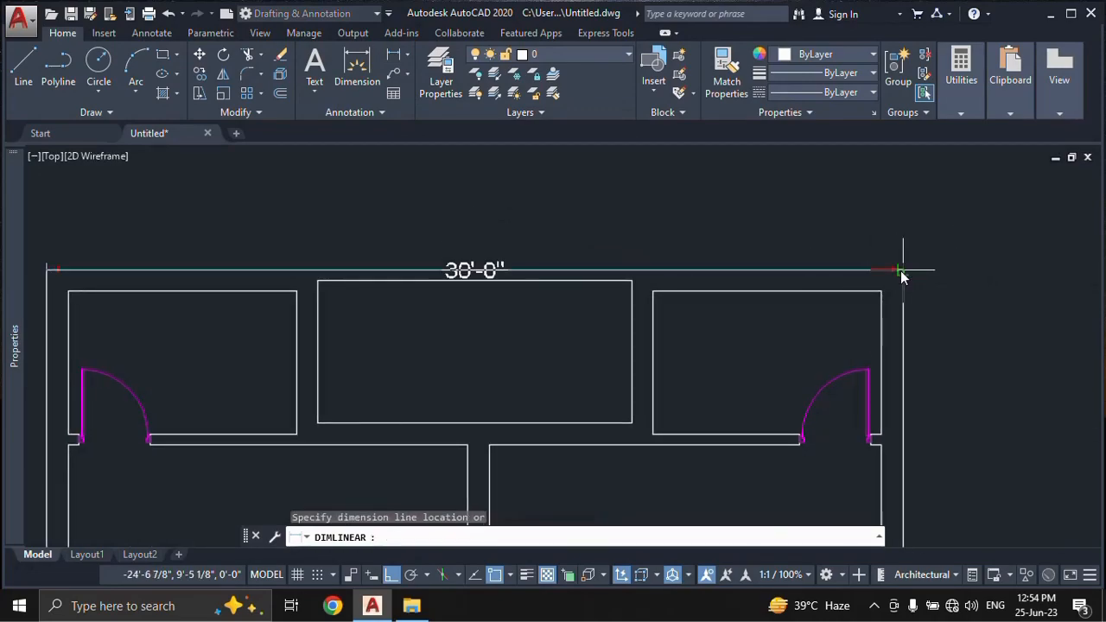
pyautogui.click(885, 211)
pyautogui.moveTo(662, 216); pyautogui.dragTo(800, 227, button='middle')
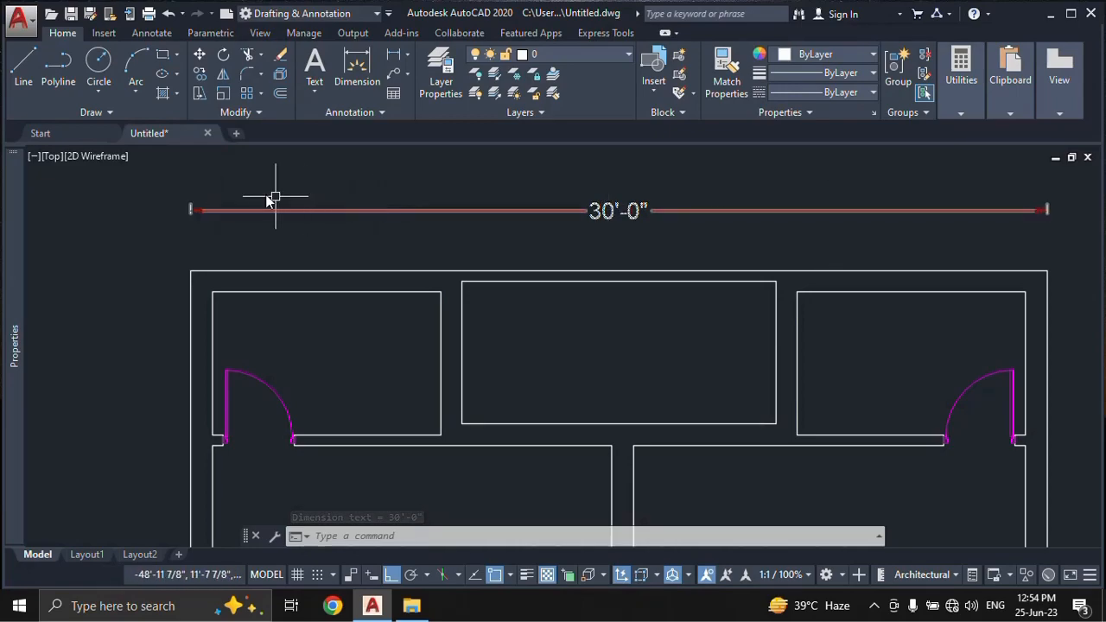
# - Set the fixed extension line length of the Dim style to 7" and save the style
pyautogui.scroll(2, 180, 188)
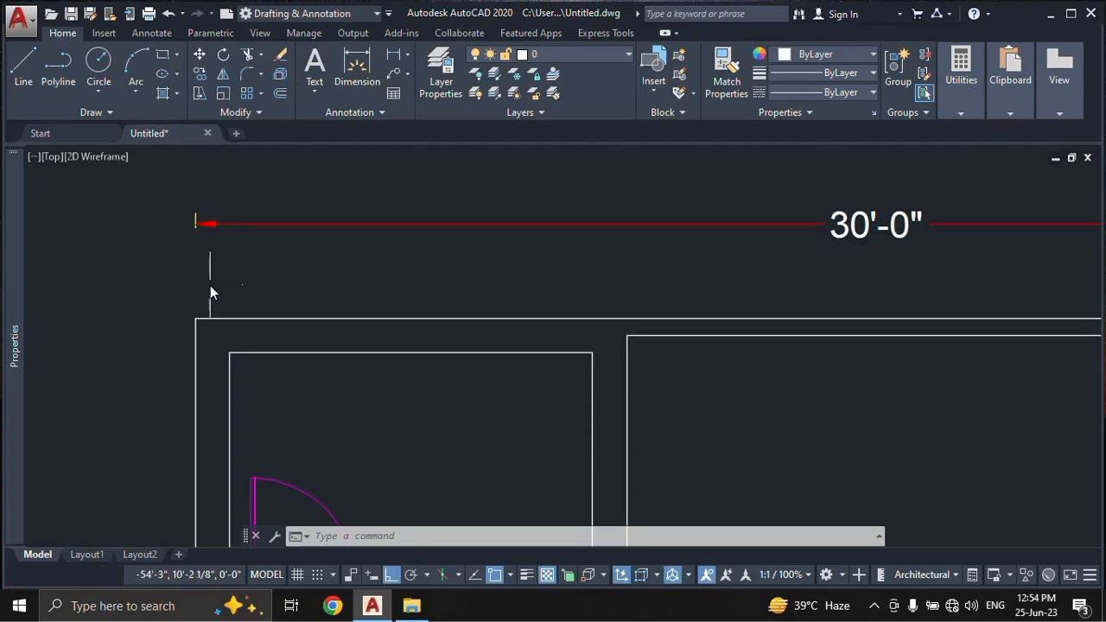
pyautogui.moveTo(203, 263); pyautogui.dragTo(190, 270, button='middle')
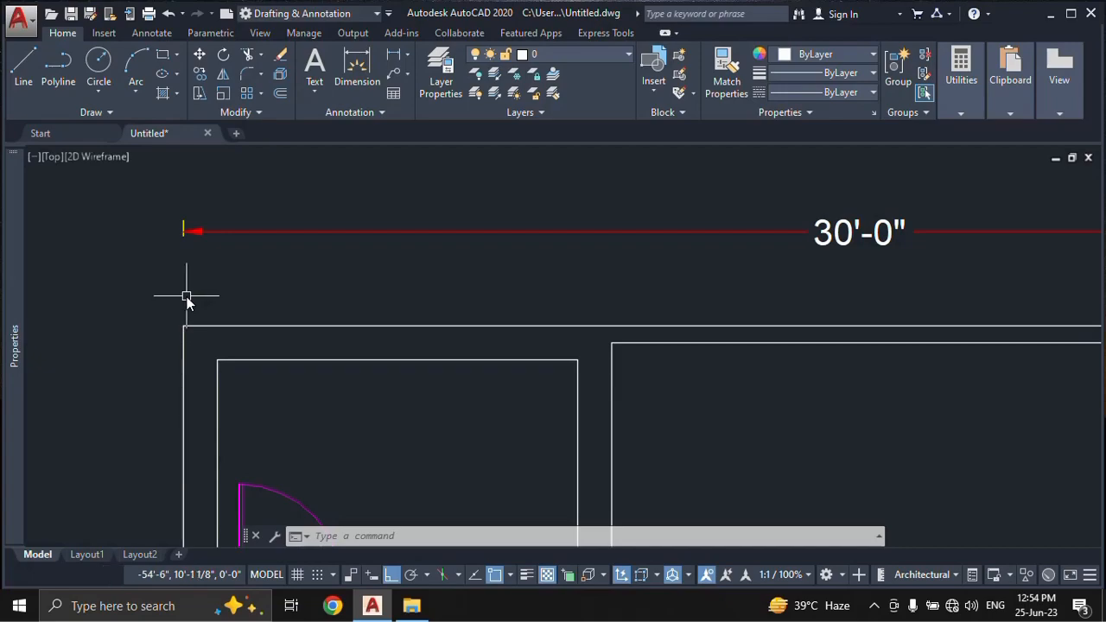
pyautogui.write('d')
pyautogui.press('Return')
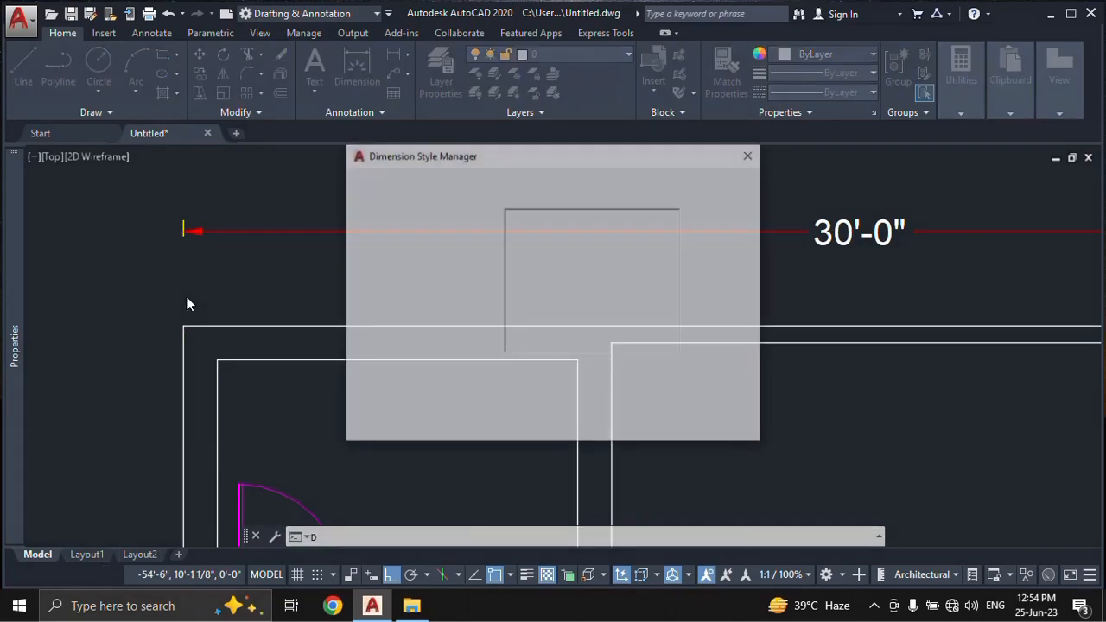
pyautogui.click(715, 269)
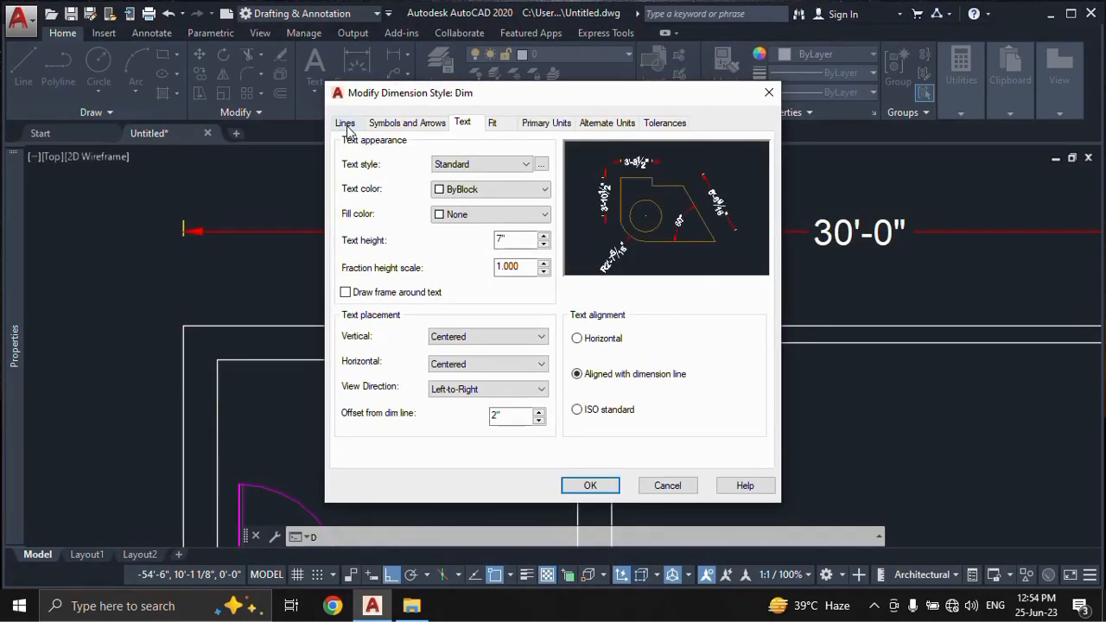
pyautogui.click(346, 123)
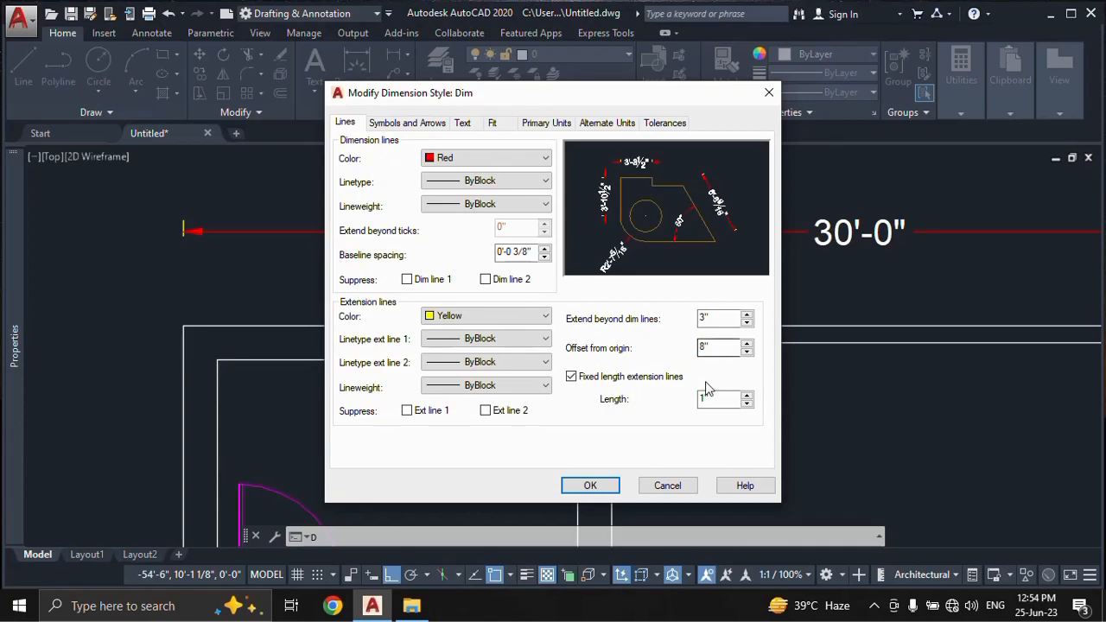
pyautogui.click(570, 378)
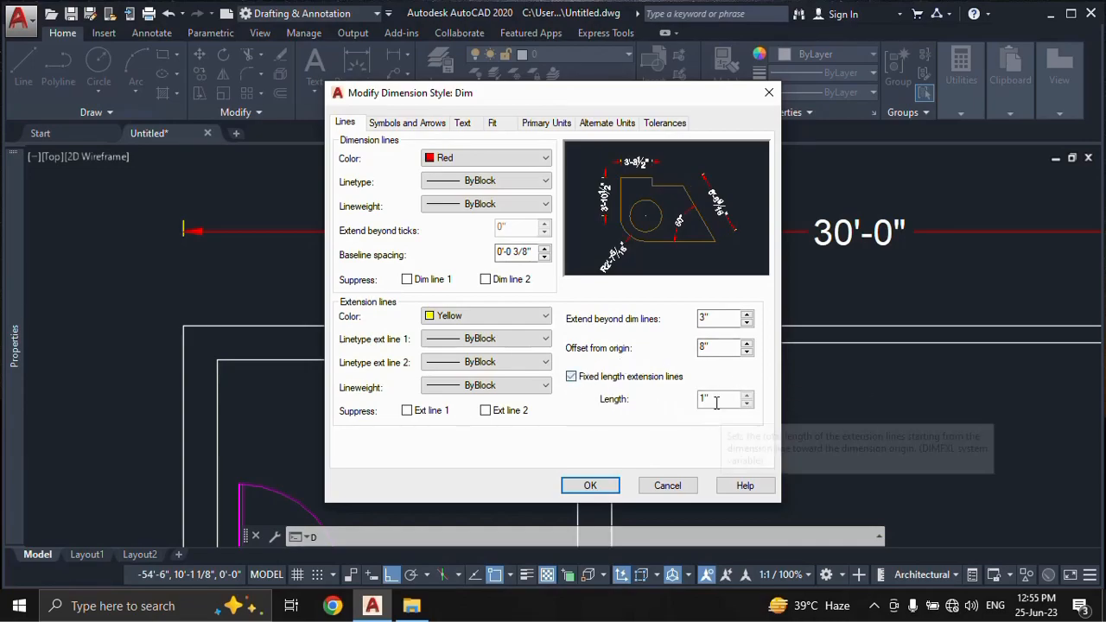
pyautogui.moveTo(717, 403); pyautogui.dragTo(699, 401)
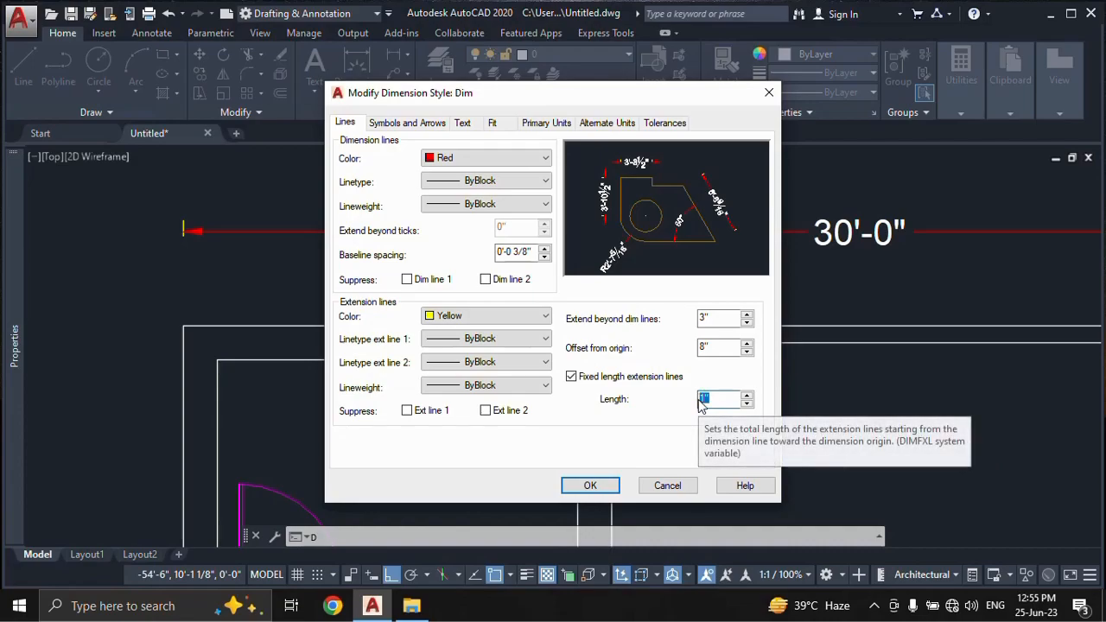
pyautogui.click(590, 486)
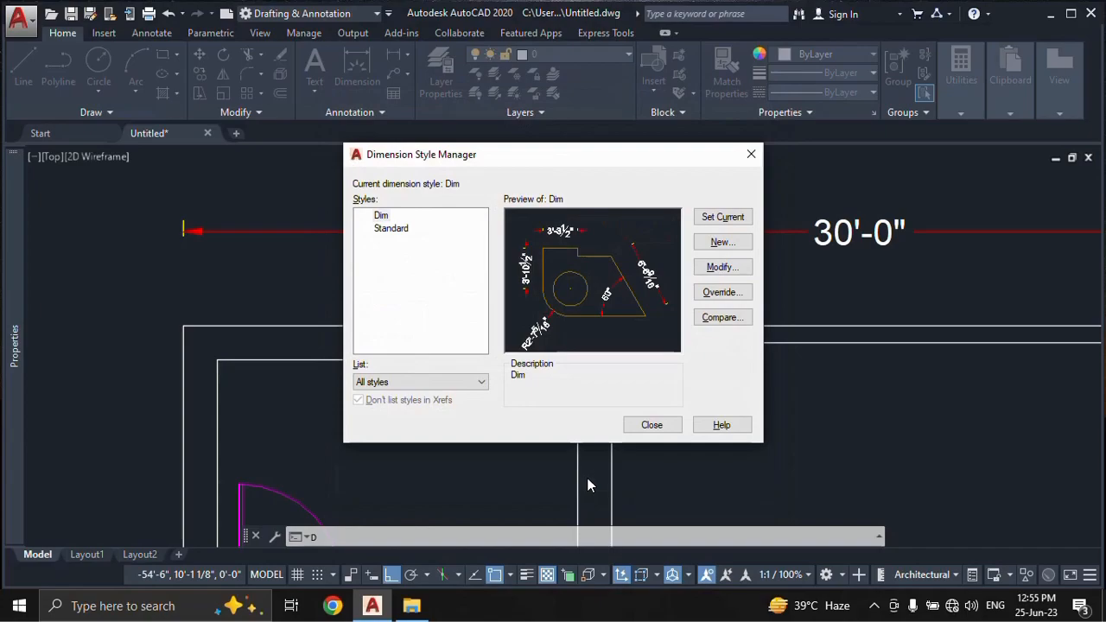
pyautogui.click(651, 426)
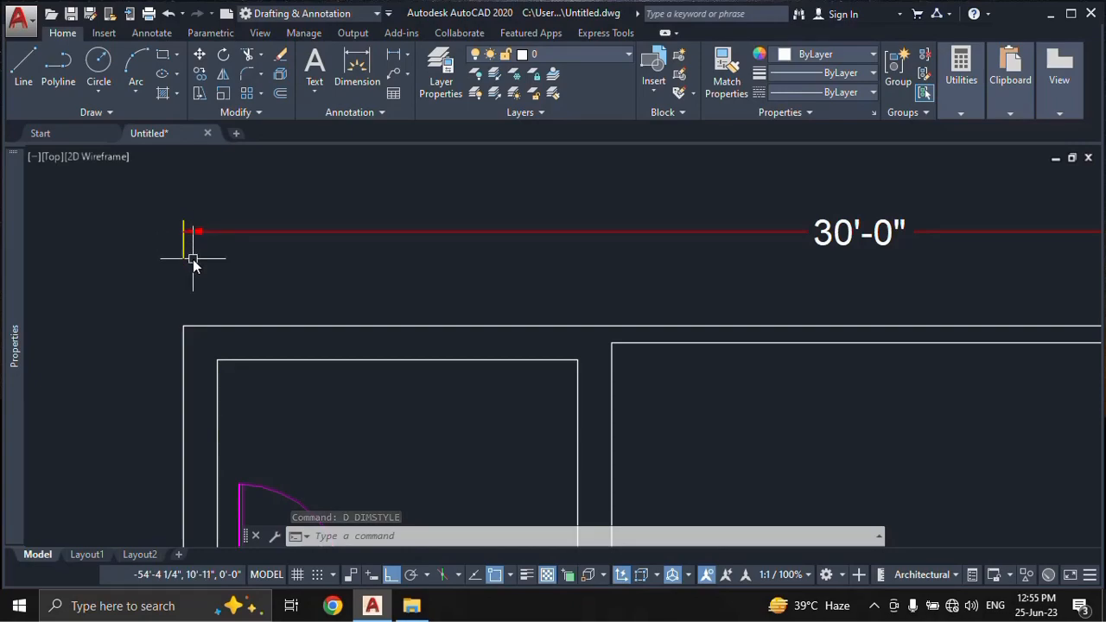
# - Move the overall width dimension line farther up from the floor plan's top wall
pyautogui.scroll(-3, 253, 279)
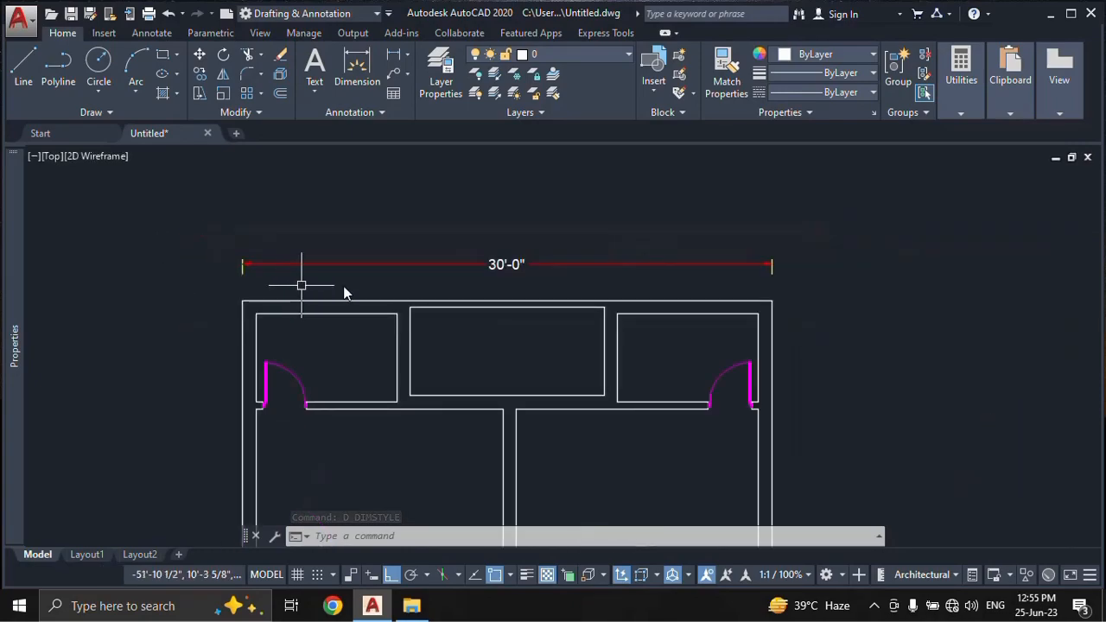
pyautogui.click(810, 228)
pyautogui.click(694, 275)
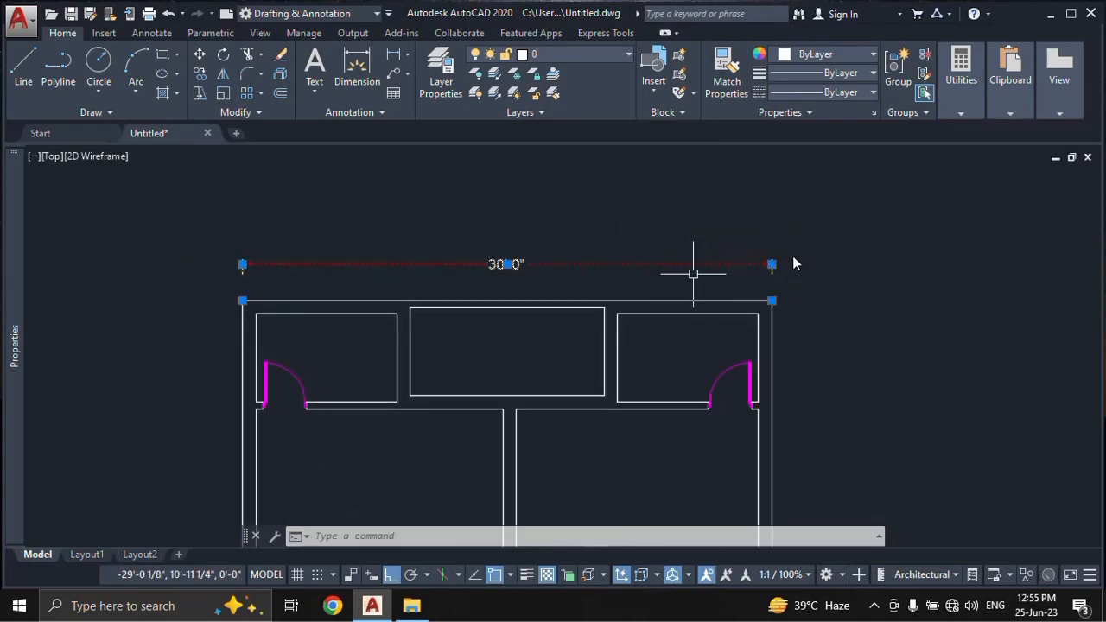
pyautogui.click(772, 265)
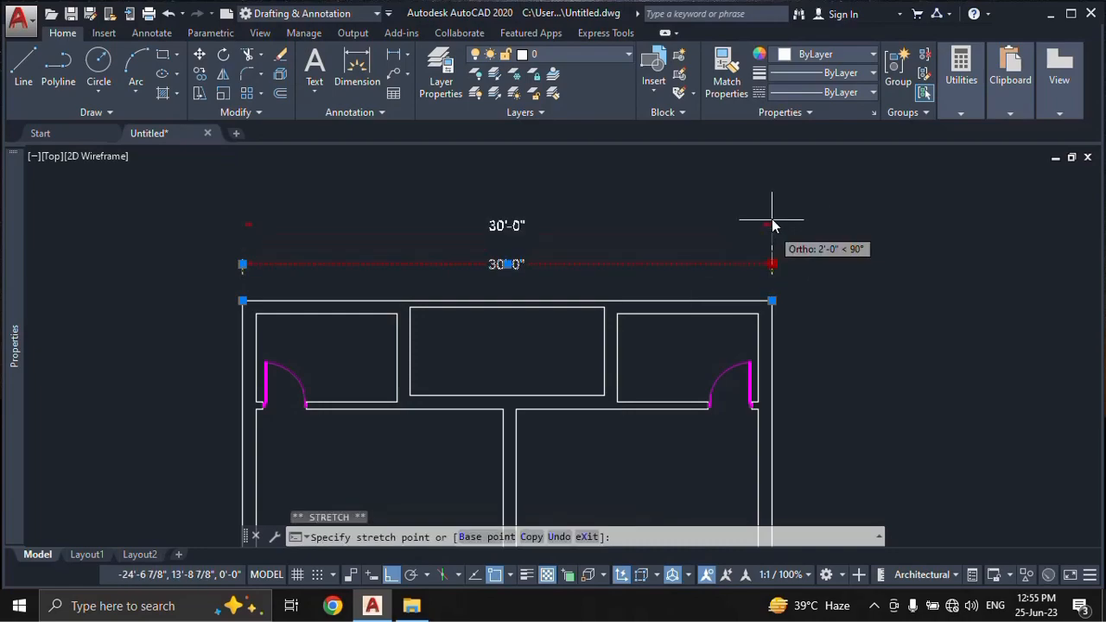
pyautogui.click(774, 194)
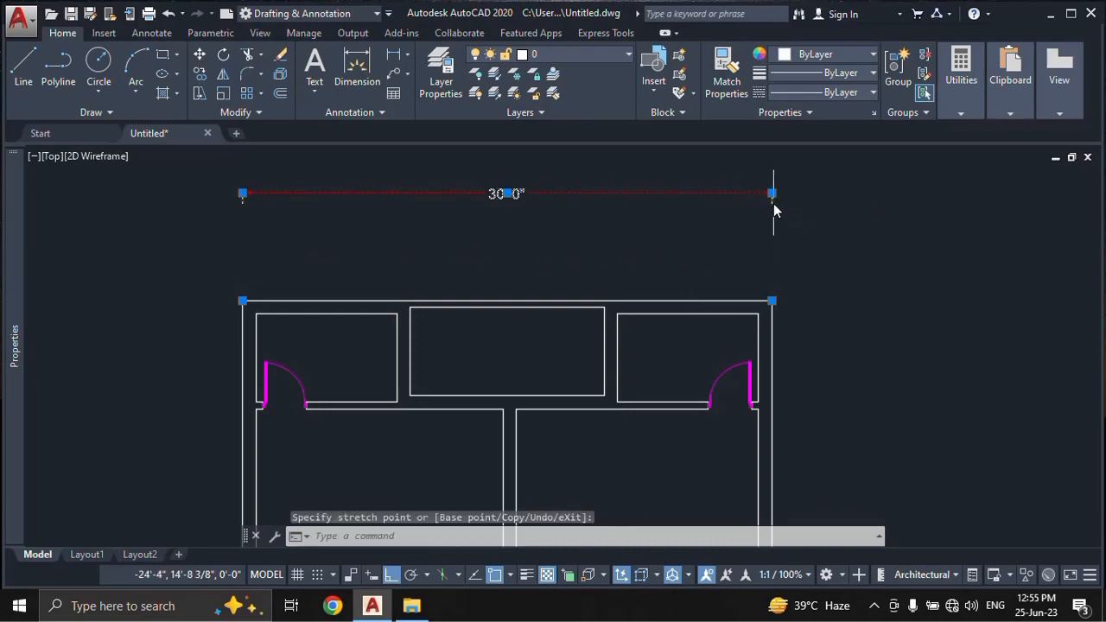
pyautogui.moveTo(773, 194)
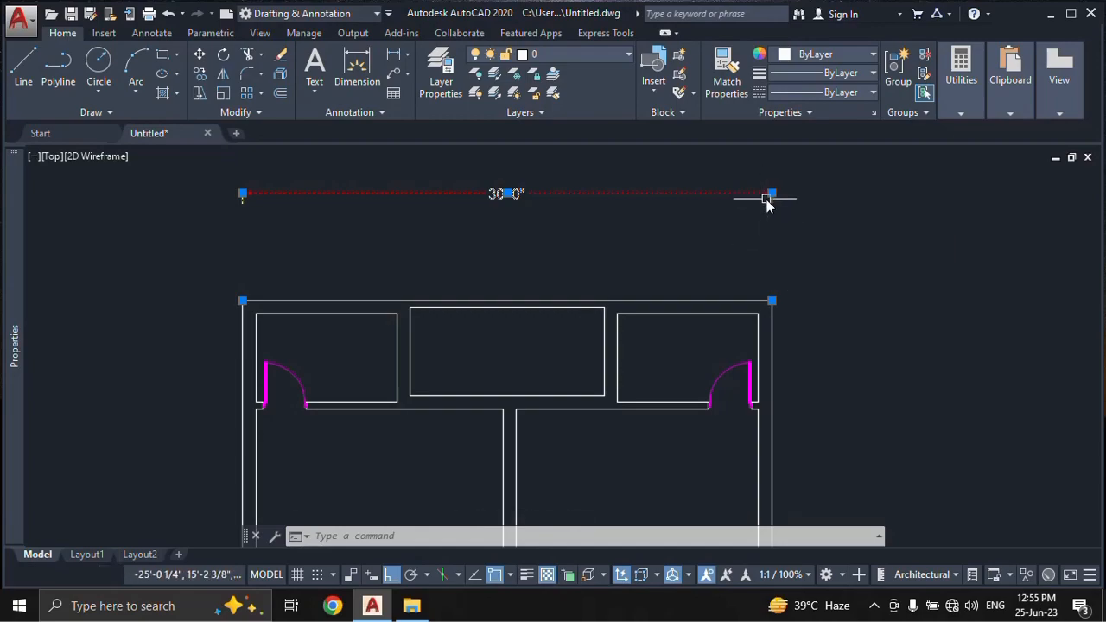
# - Turn off fixed length extension lines in the Dim style, save it and close the Dimension Style Manager
pyautogui.write('d')
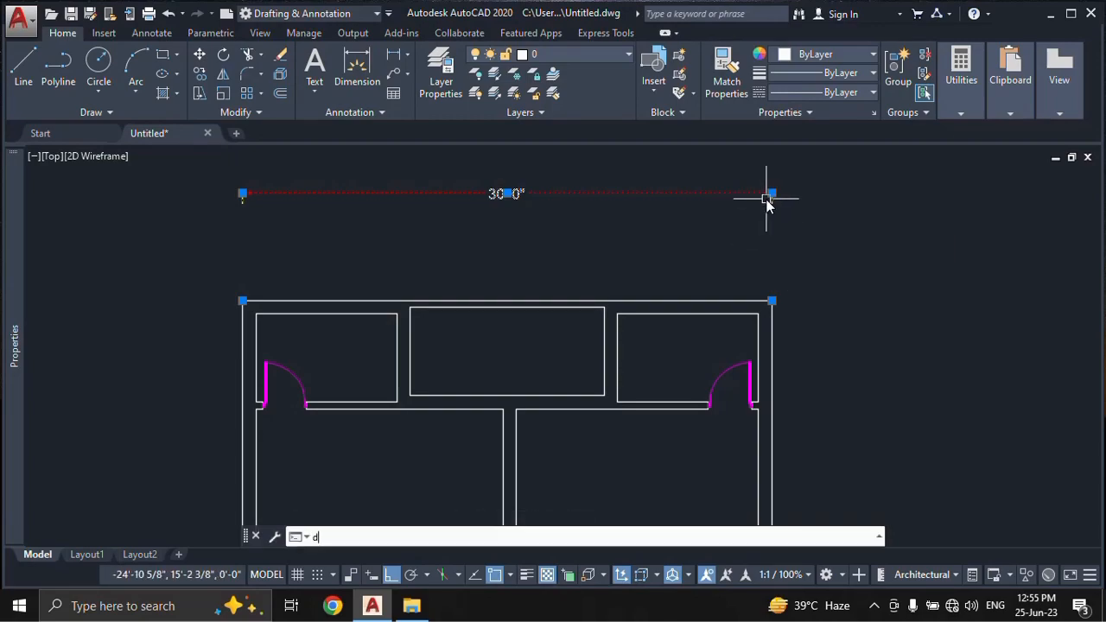
pyautogui.press('Return')
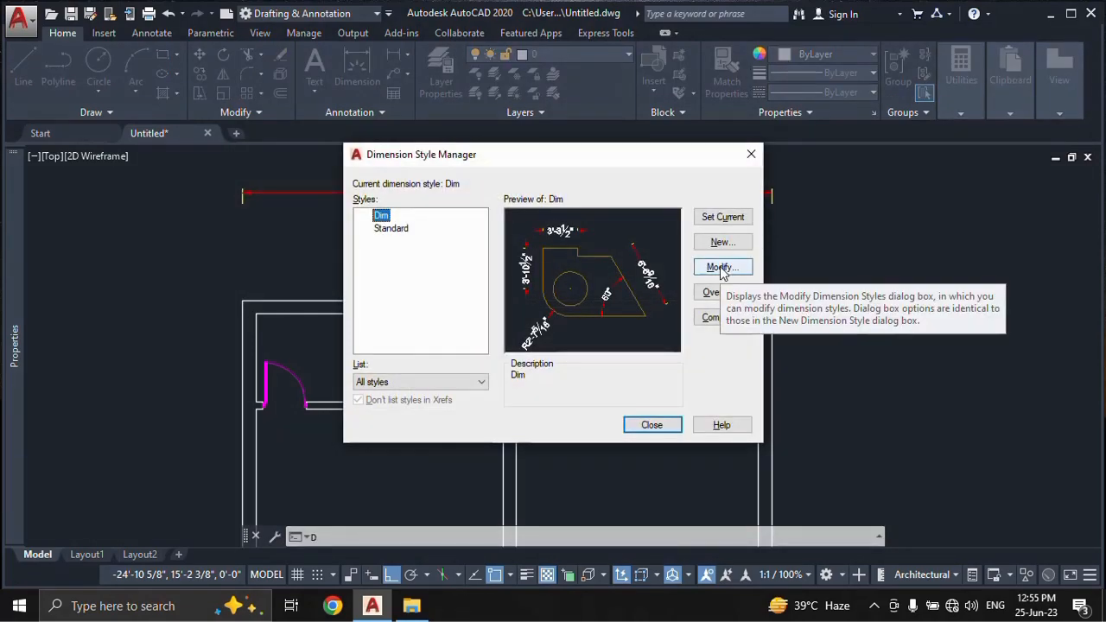
pyautogui.click(722, 268)
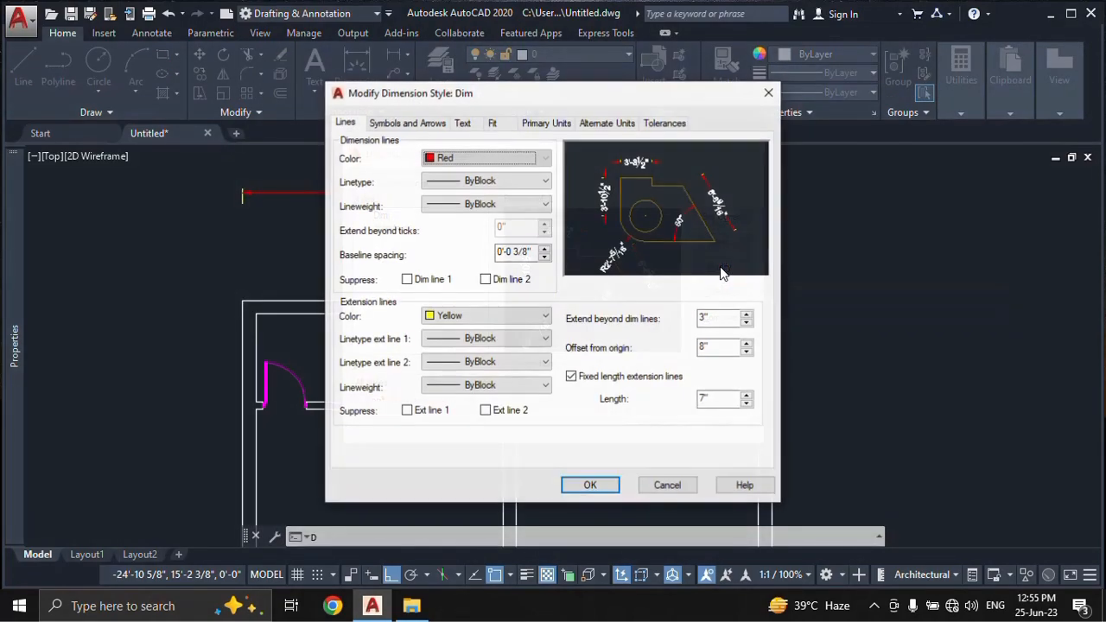
pyautogui.click(571, 381)
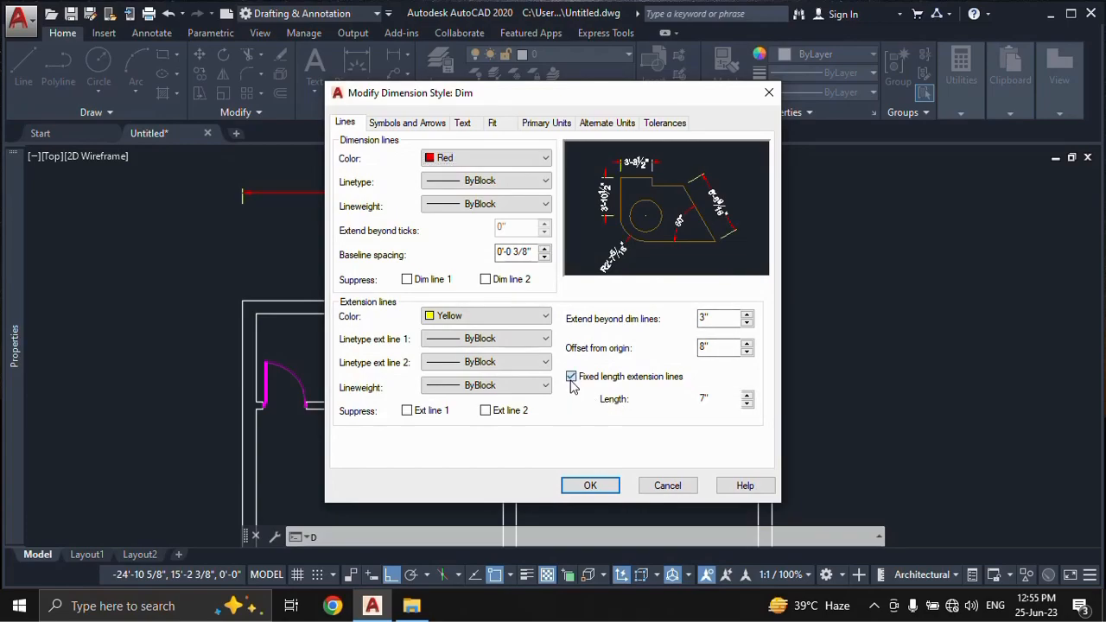
pyautogui.click(581, 389)
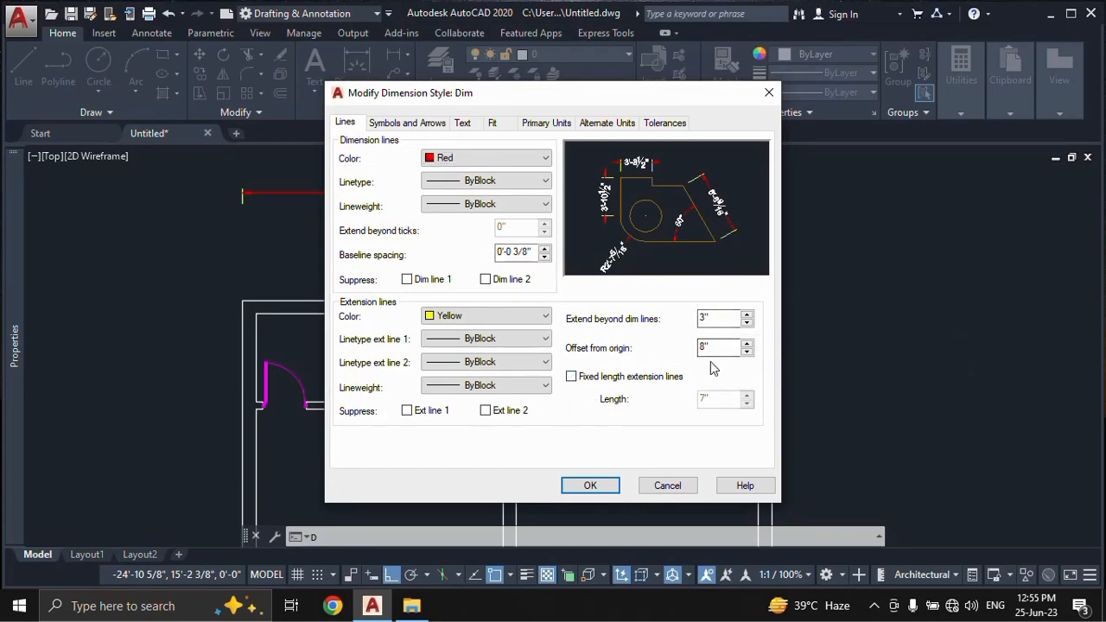
pyautogui.click(590, 486)
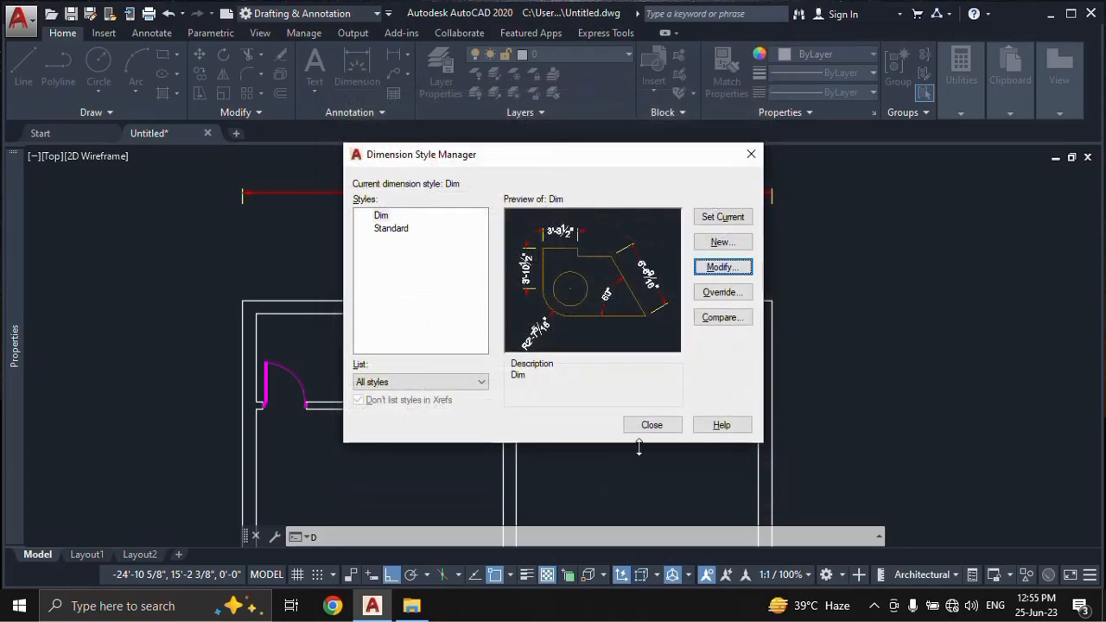
pyautogui.click(650, 427)
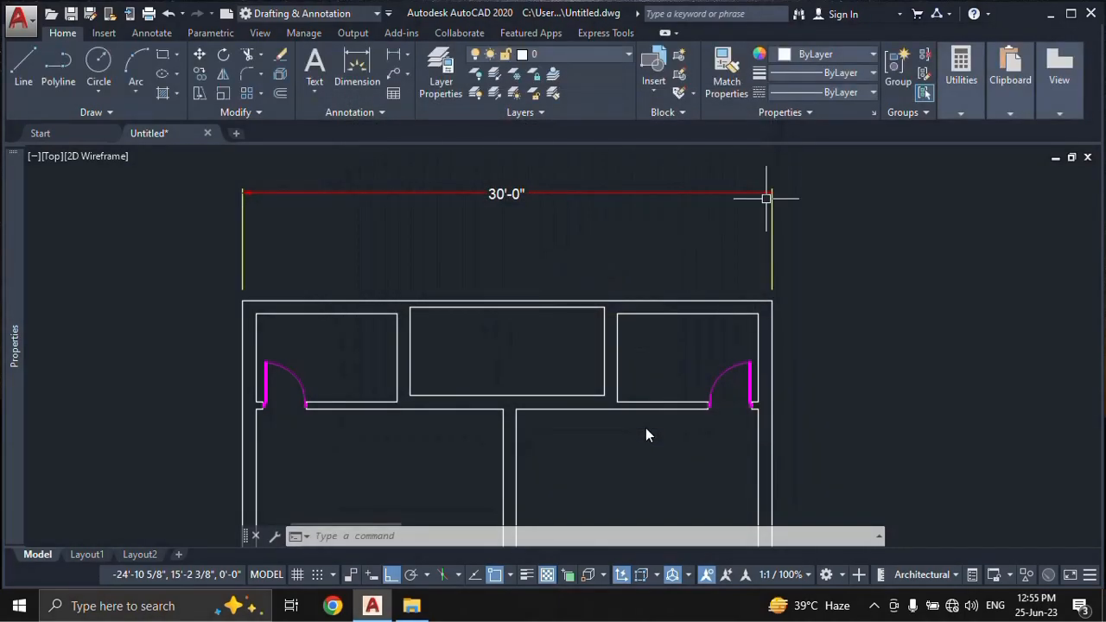
# - Move the overall width dimension line about 4' down, closer to the floor plan's top wall
pyautogui.click(802, 169)
pyautogui.click(757, 206)
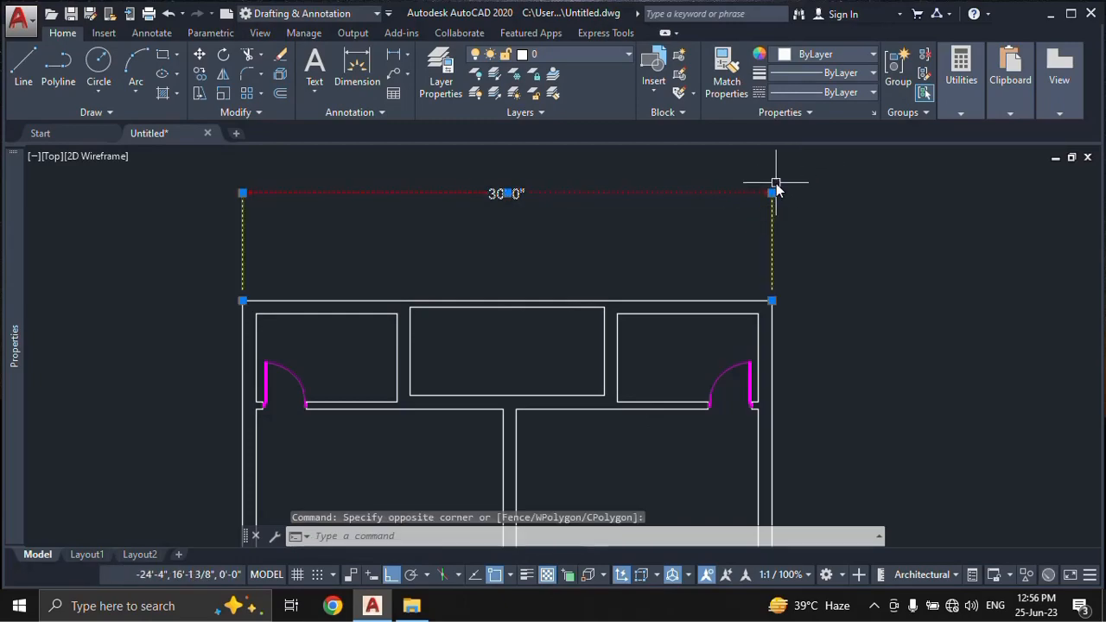
pyautogui.click(772, 192)
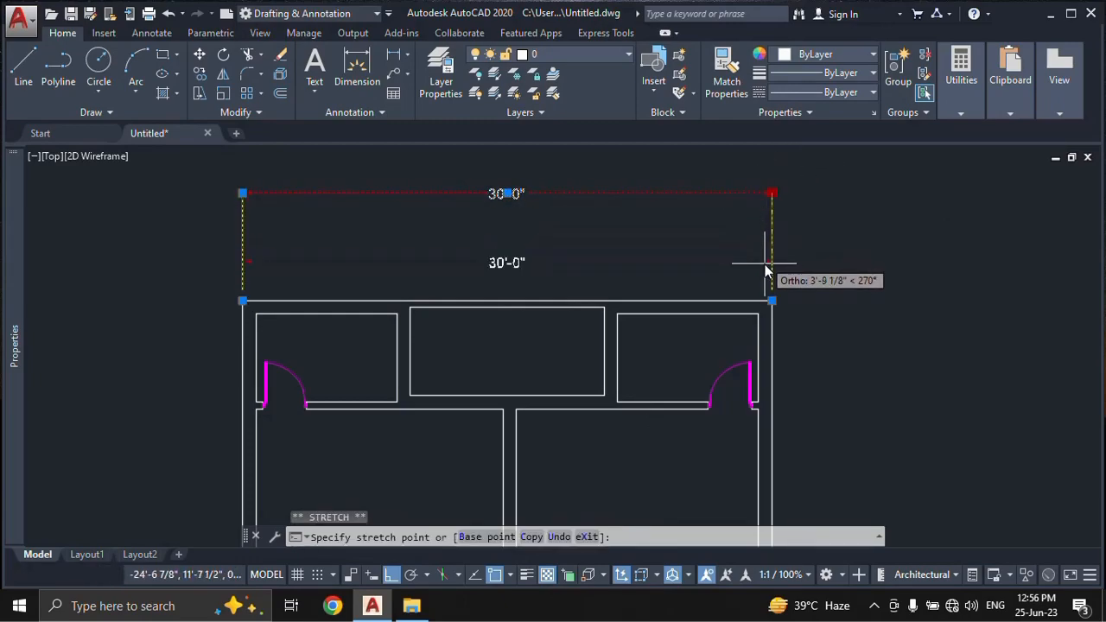
pyautogui.click(769, 265)
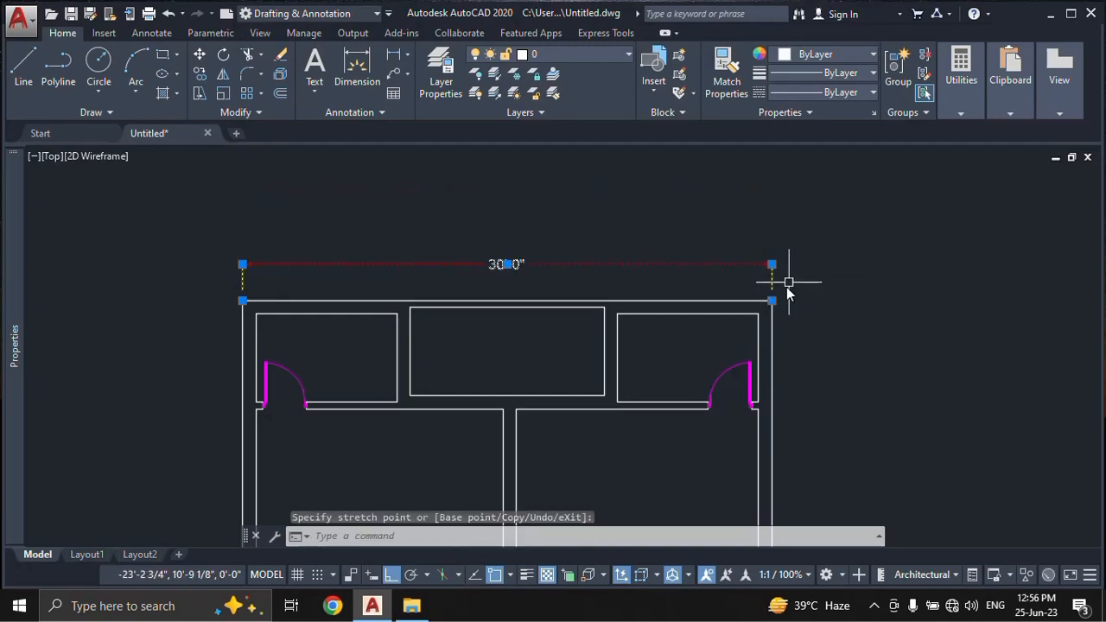
pyautogui.scroll(4, 778, 309)
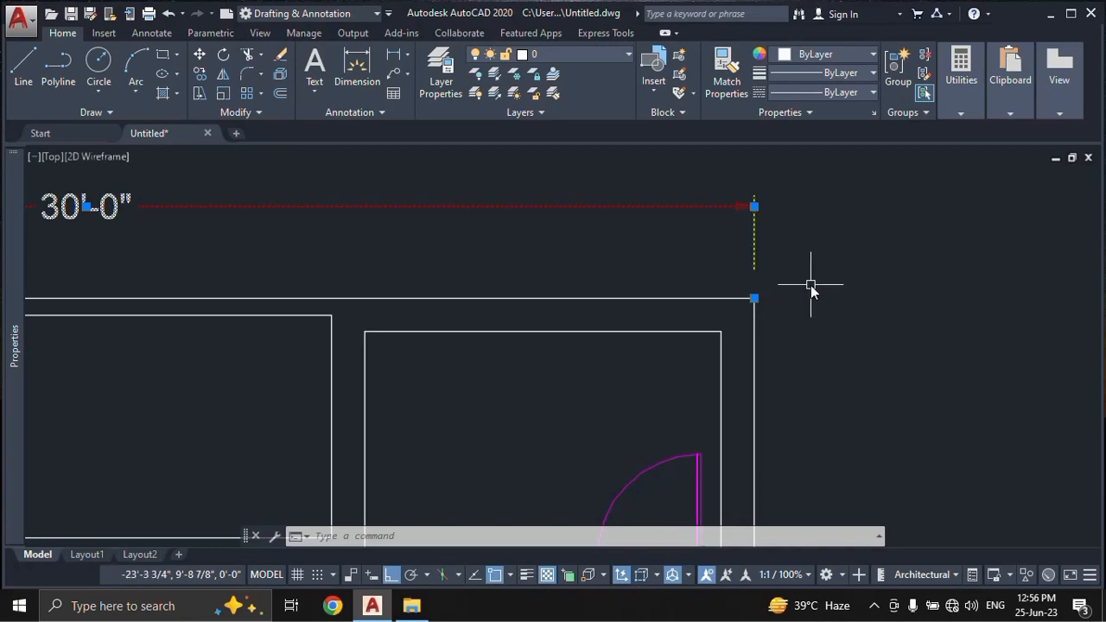
pyautogui.scroll(-3, 811, 290)
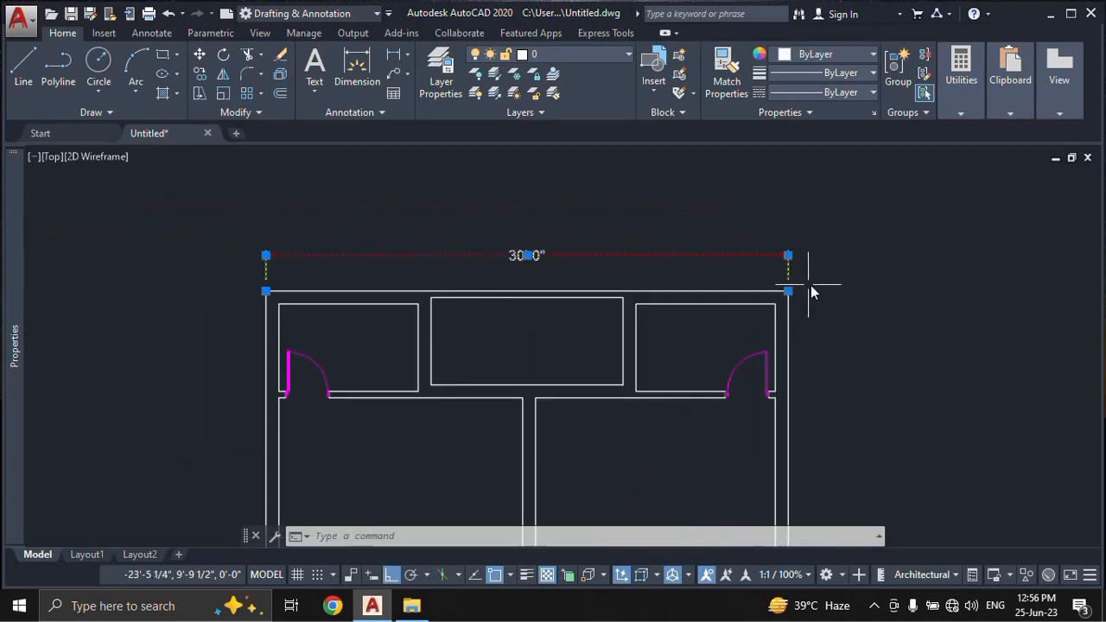
pyautogui.moveTo(662, 235); pyautogui.dragTo(674, 217, button='middle')
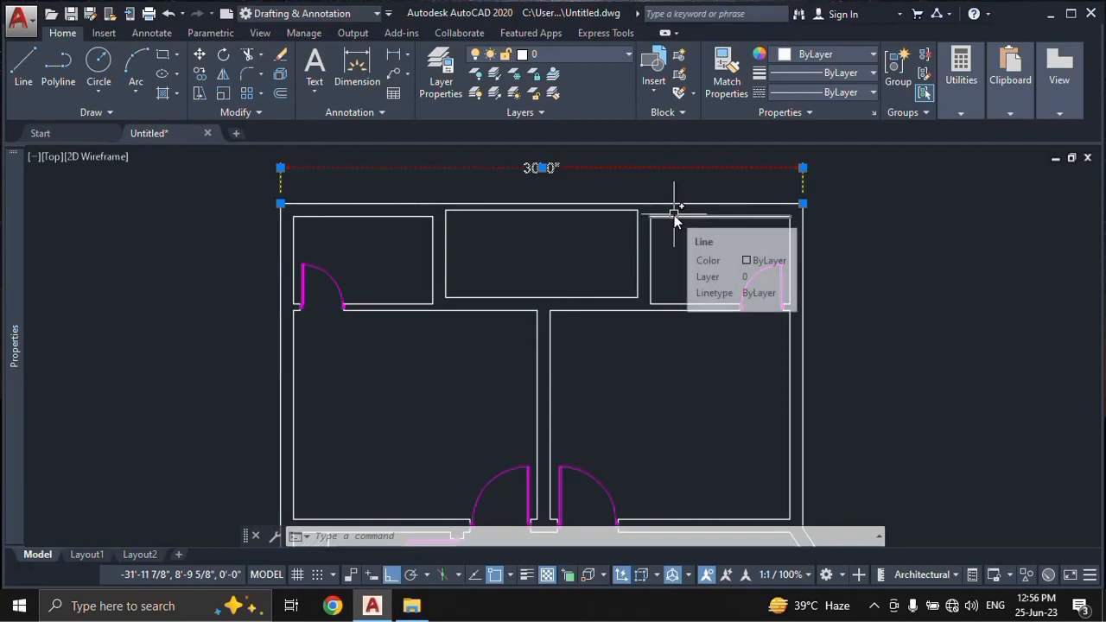
# - Modify the Dim style to use Closed blank for the first and second arrowheads, with an arrow size of 6"
pyautogui.write('d')
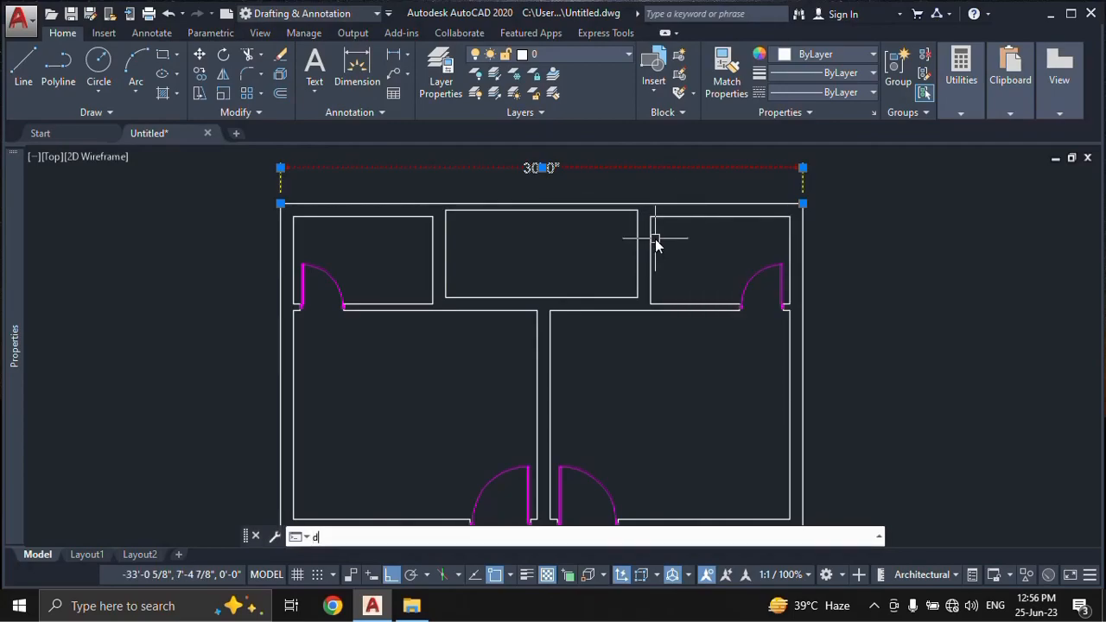
pyautogui.press('Return')
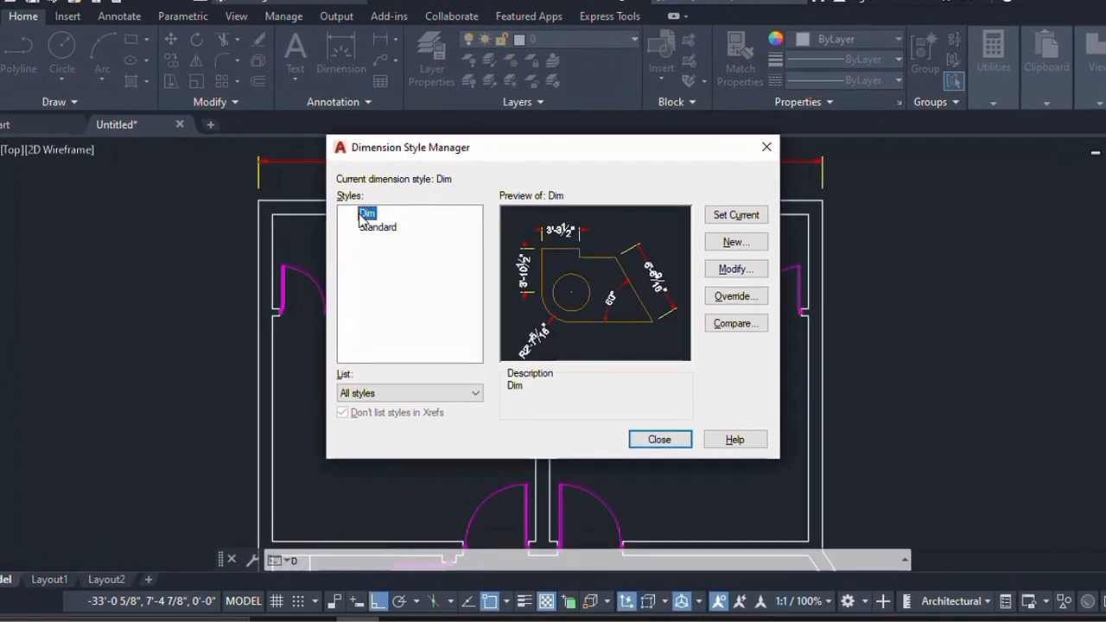
pyautogui.click(766, 272)
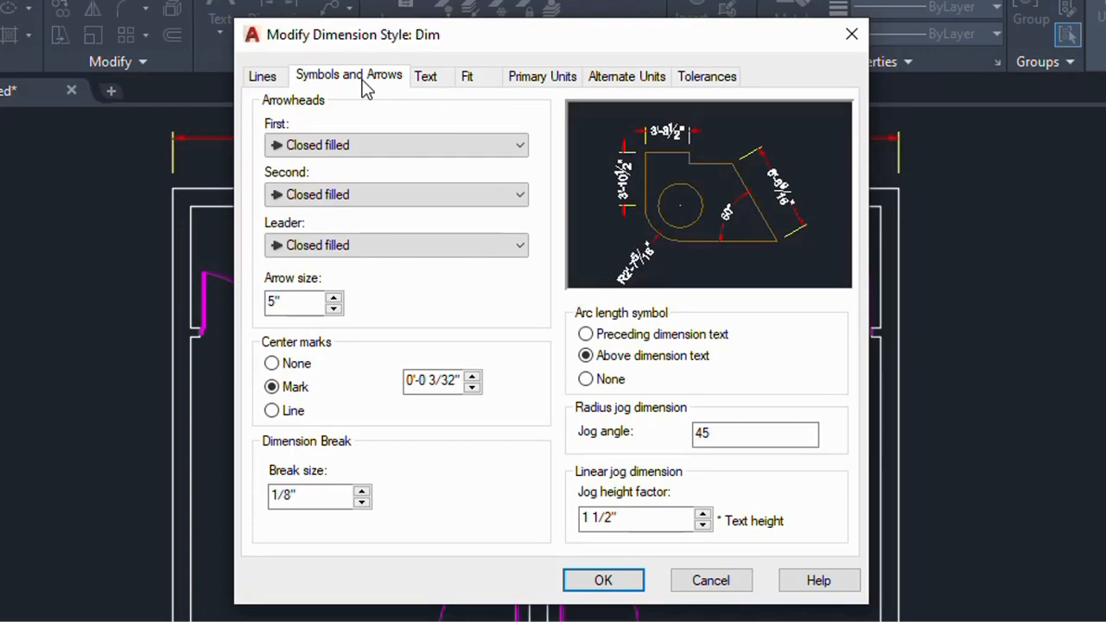
pyautogui.click(400, 149)
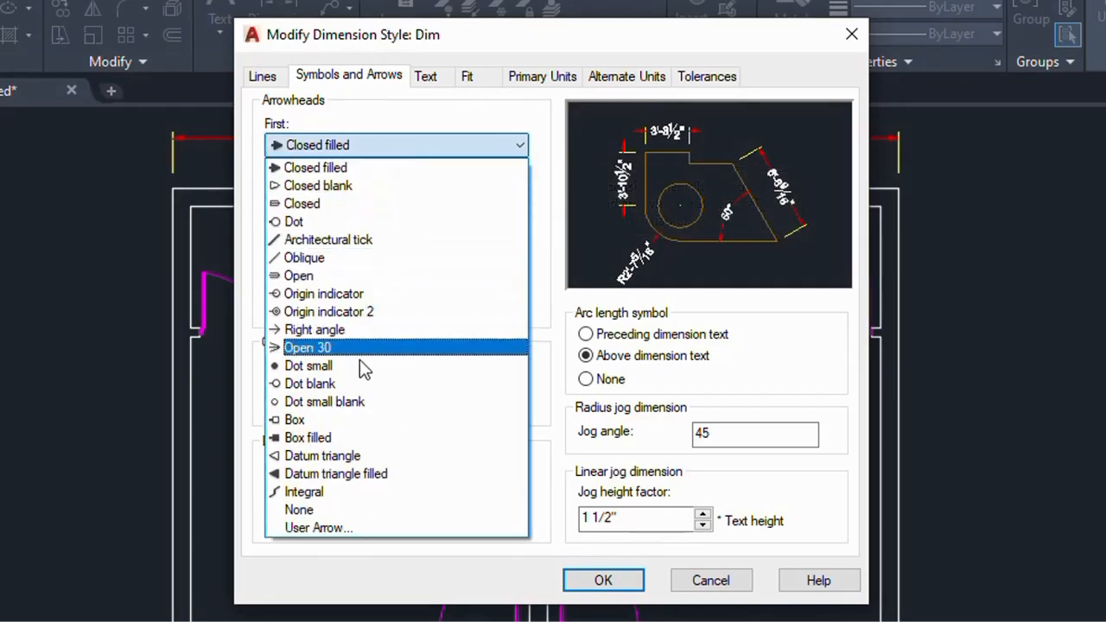
pyautogui.click(338, 191)
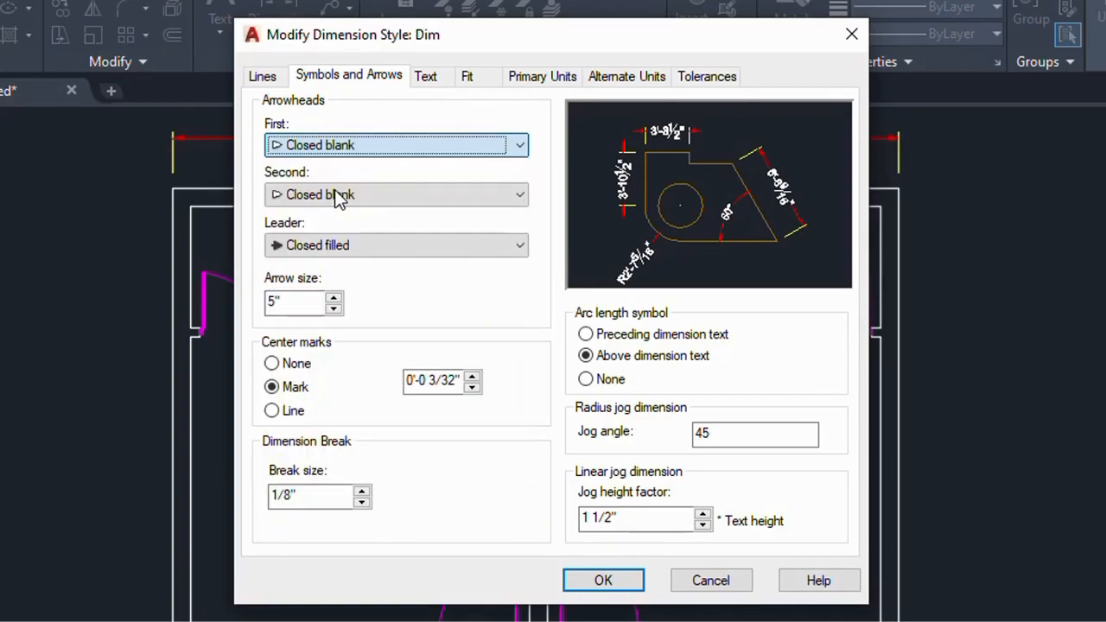
pyautogui.doubleClick(307, 303)
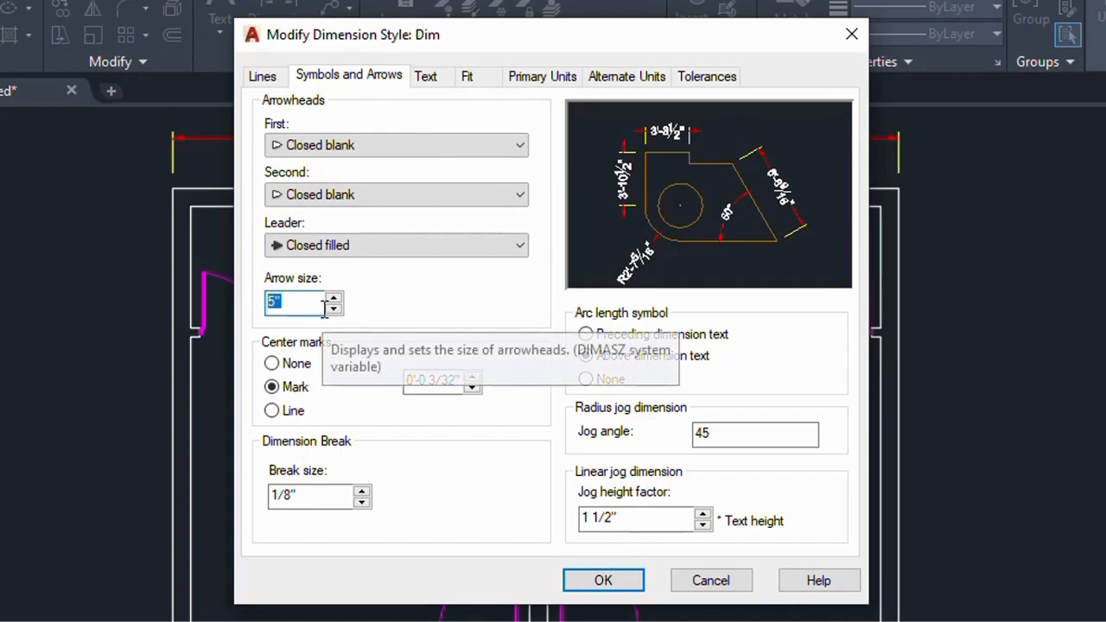
pyautogui.write('6')
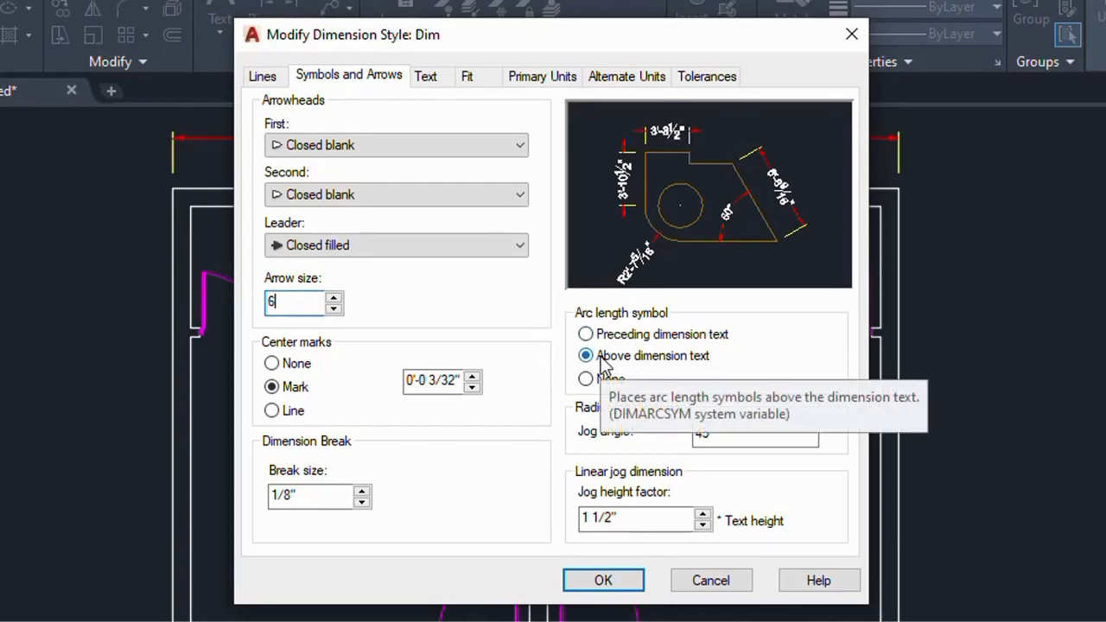
# - Set the Dim style's text color to Green and its text height to 8"
pyautogui.click(426, 78)
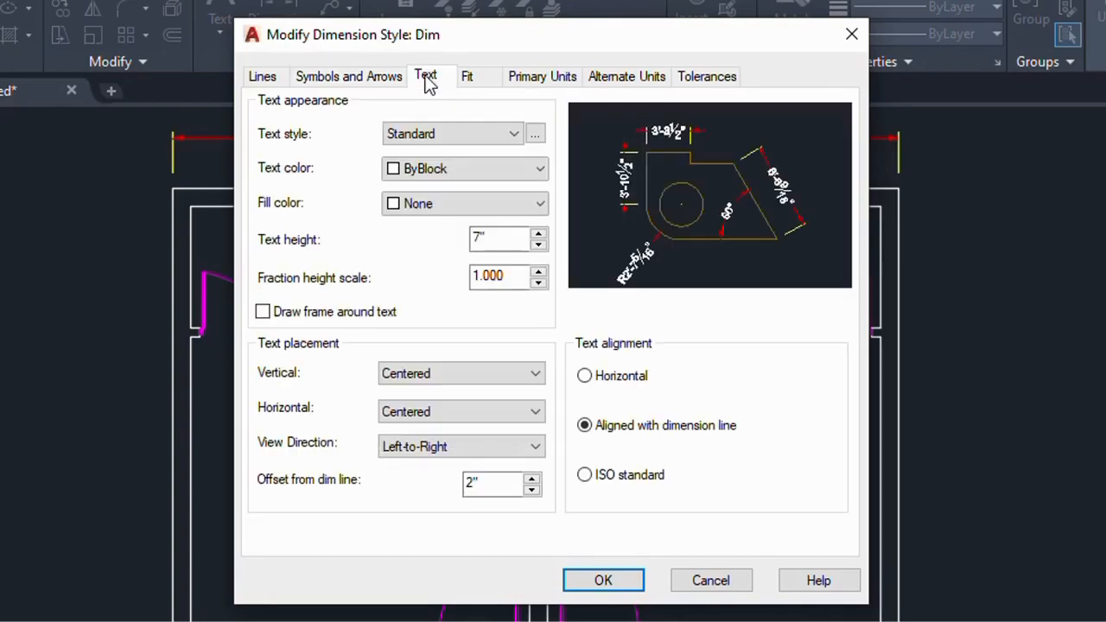
pyautogui.click(446, 169)
pyautogui.click(429, 263)
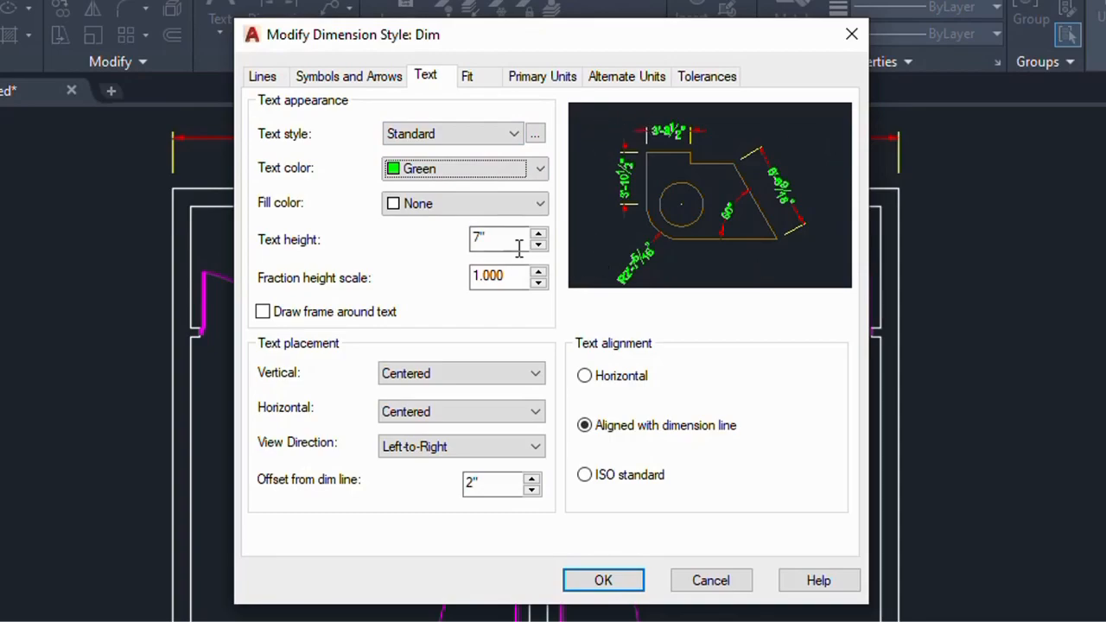
pyautogui.moveTo(509, 239); pyautogui.dragTo(453, 235)
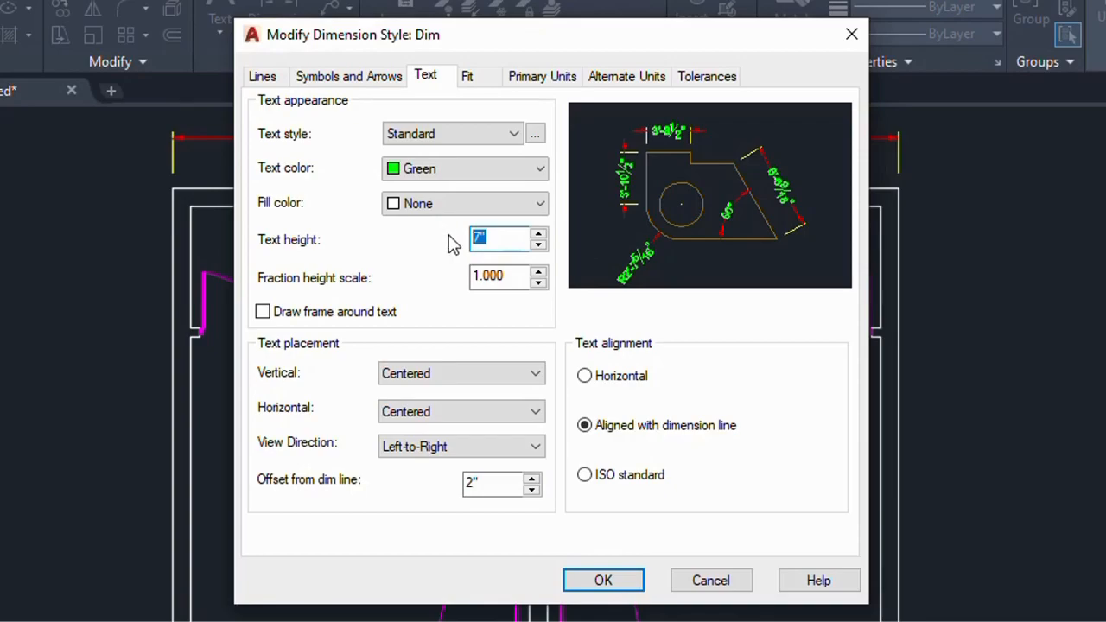
pyautogui.write('8')
# - Try the Above and Below vertical text placements for the Dim style, and return it to Centered
pyautogui.click(441, 379)
pyautogui.click(430, 409)
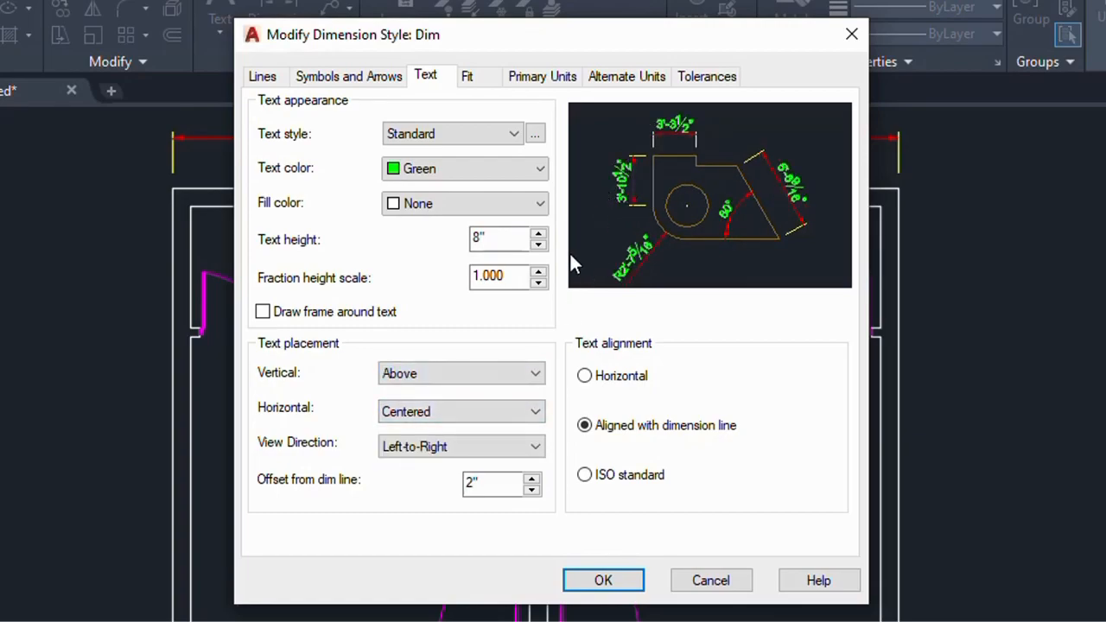
pyautogui.click(441, 375)
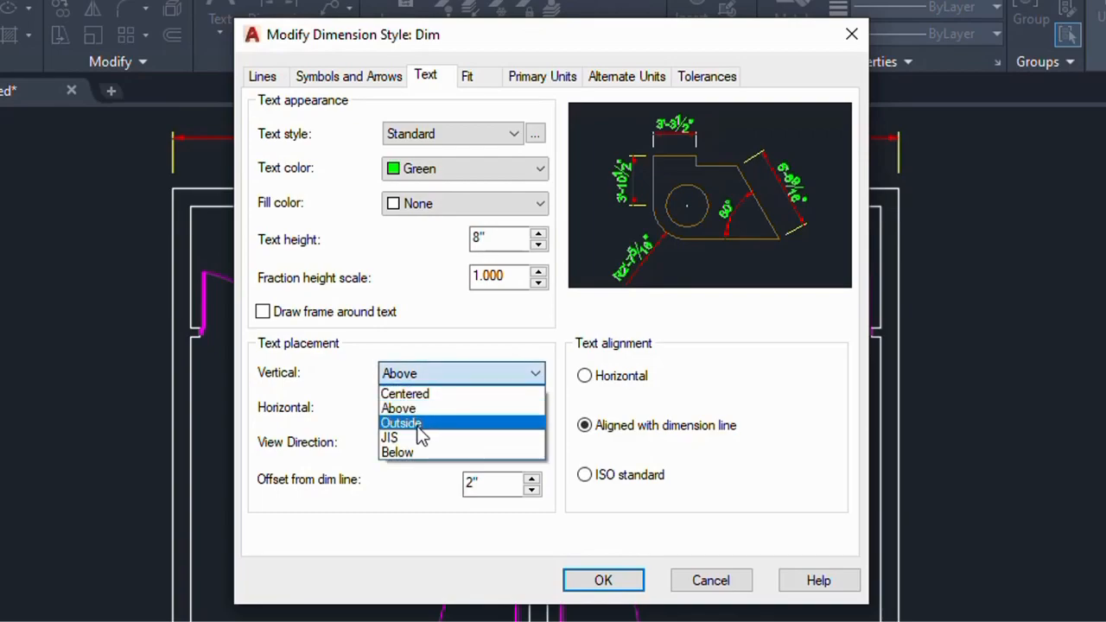
pyautogui.click(410, 453)
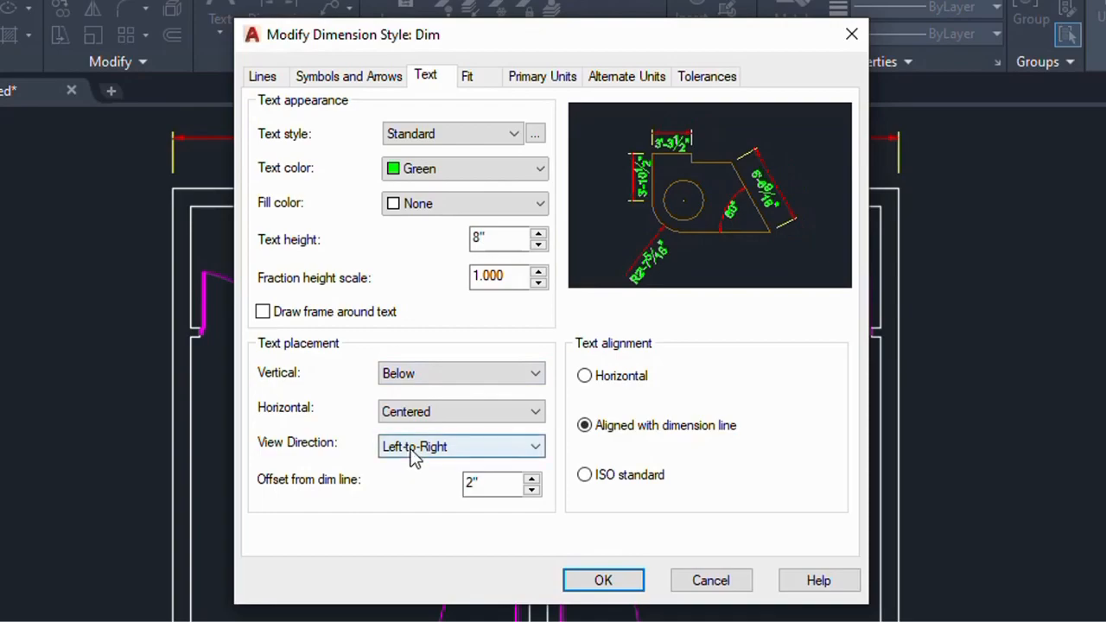
pyautogui.click(441, 372)
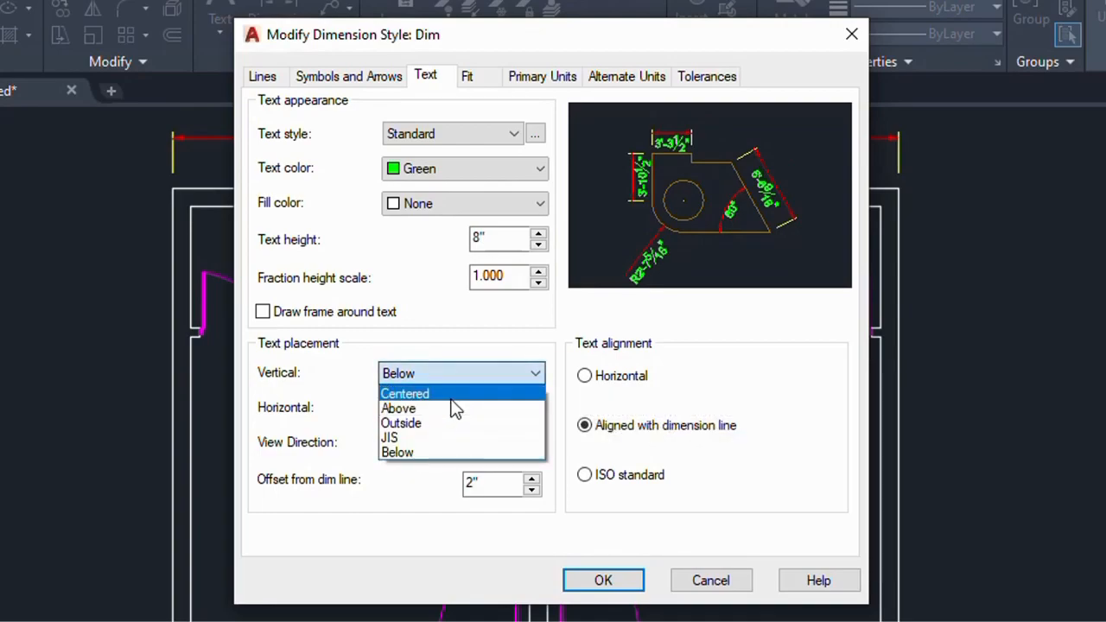
pyautogui.click(453, 394)
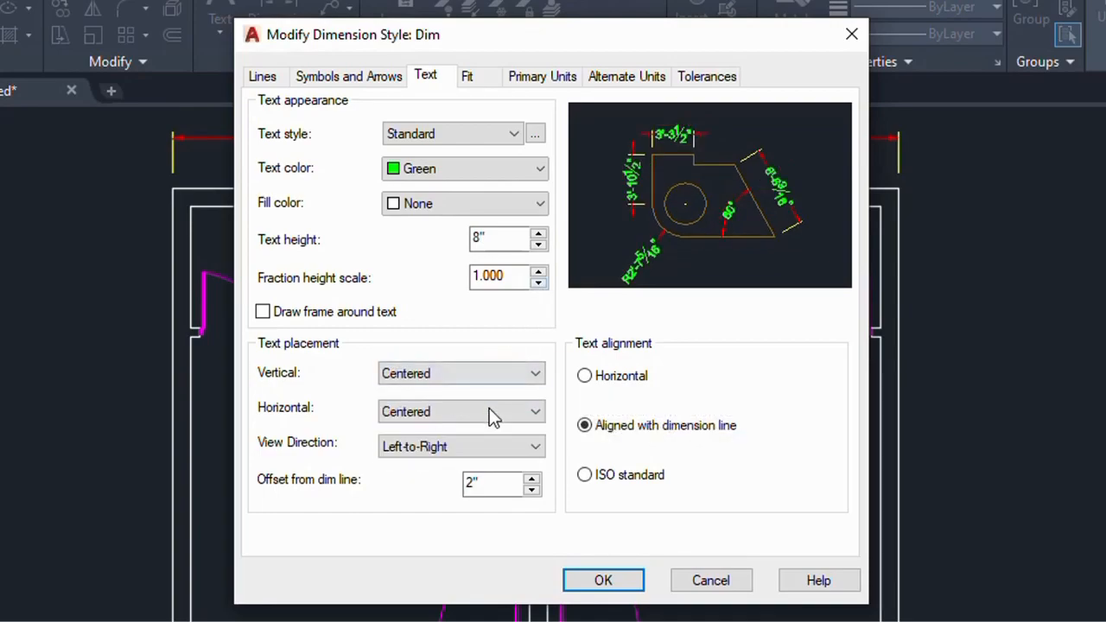
# - Try the At Ext Line 1 horizontal text placement for the Dim style, and return it to Centered
pyautogui.click(434, 417)
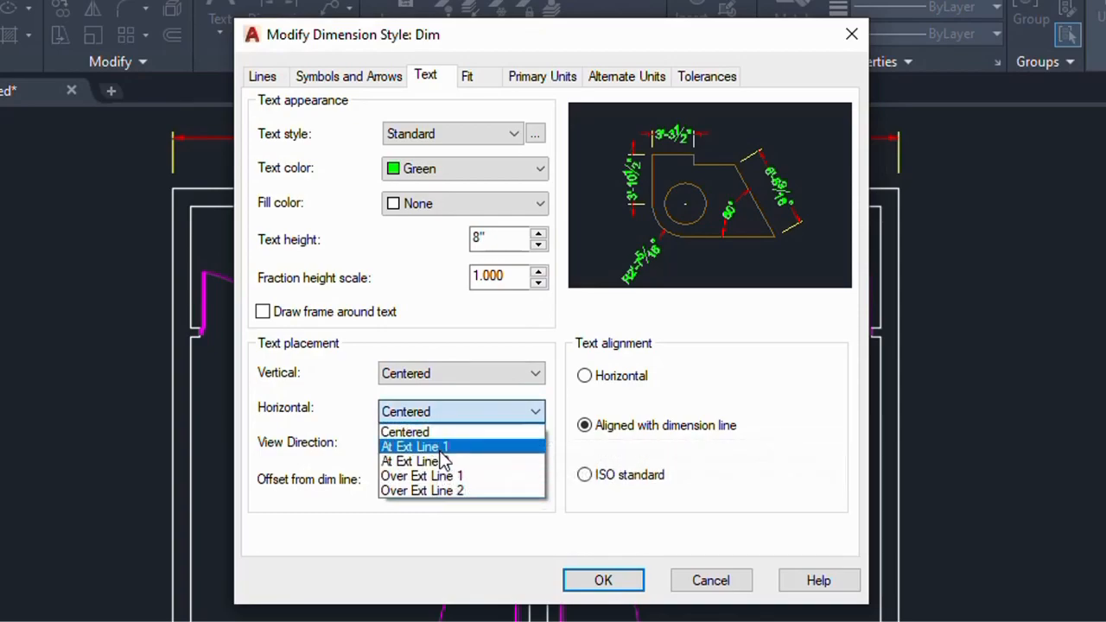
pyautogui.click(441, 449)
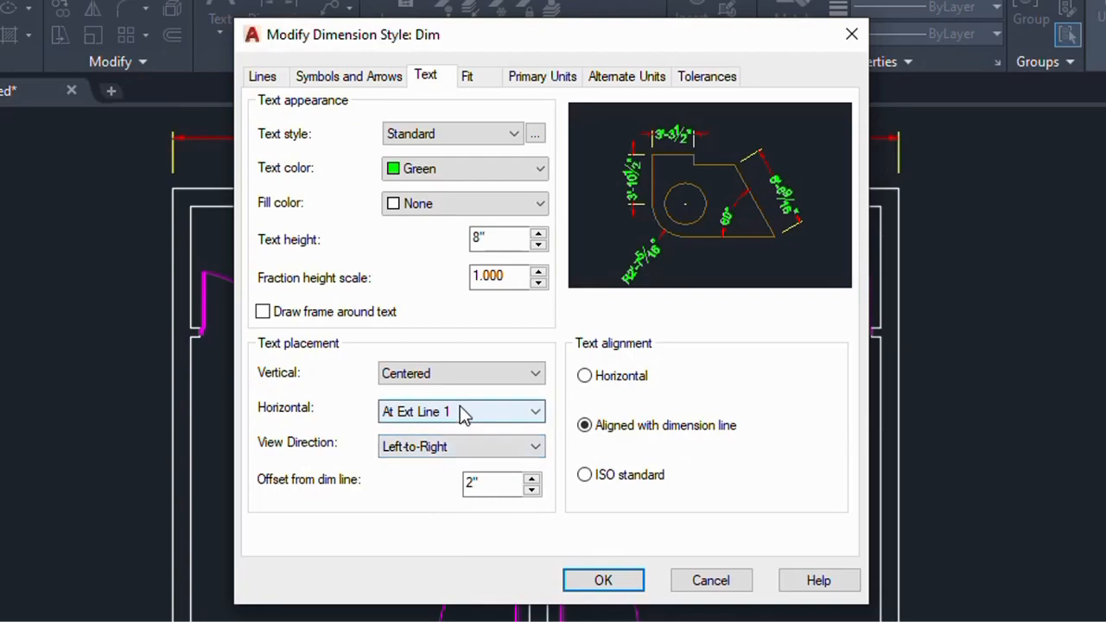
pyautogui.click(455, 416)
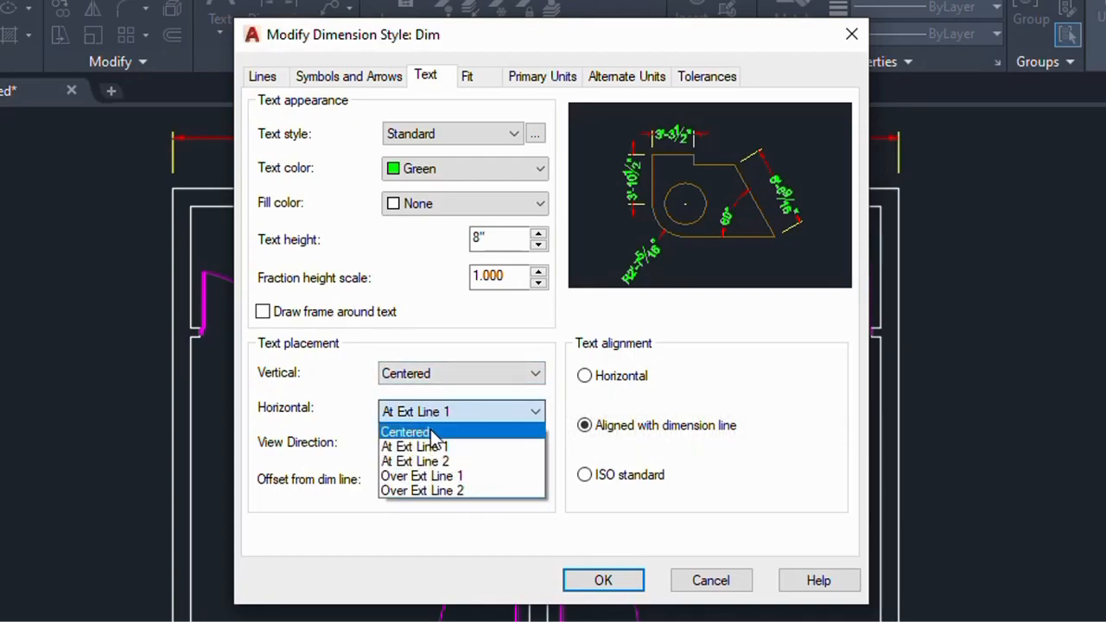
pyautogui.click(434, 434)
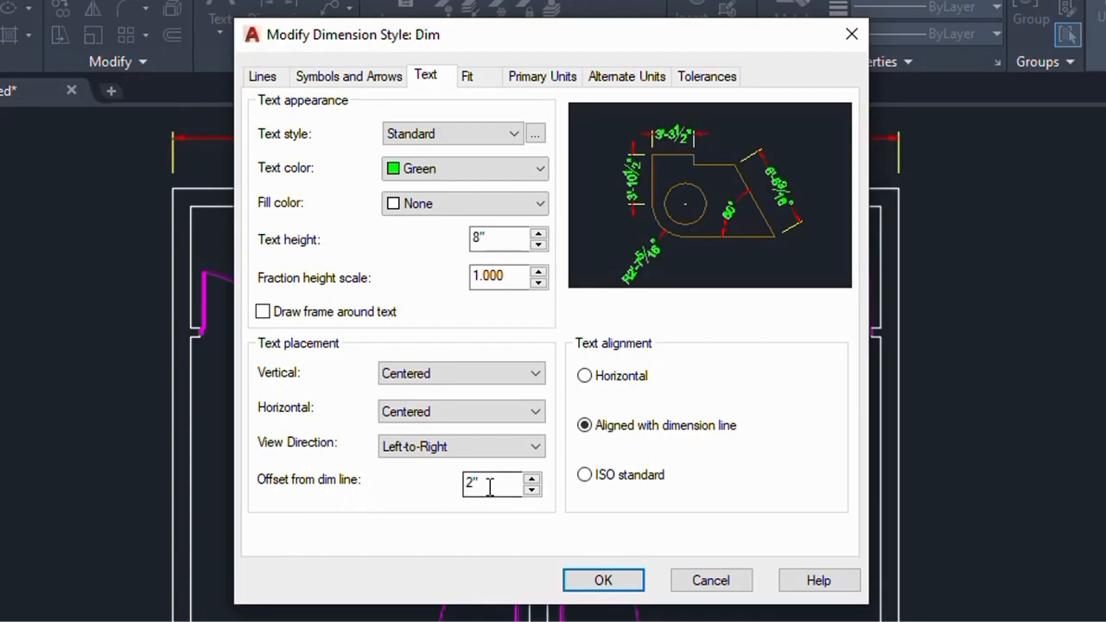
# - Set the text offset from the dimension line to 3" with text aligned with the dimension line, save the style and close the Dimension Style Manager
pyautogui.moveTo(490, 485); pyautogui.dragTo(456, 480)
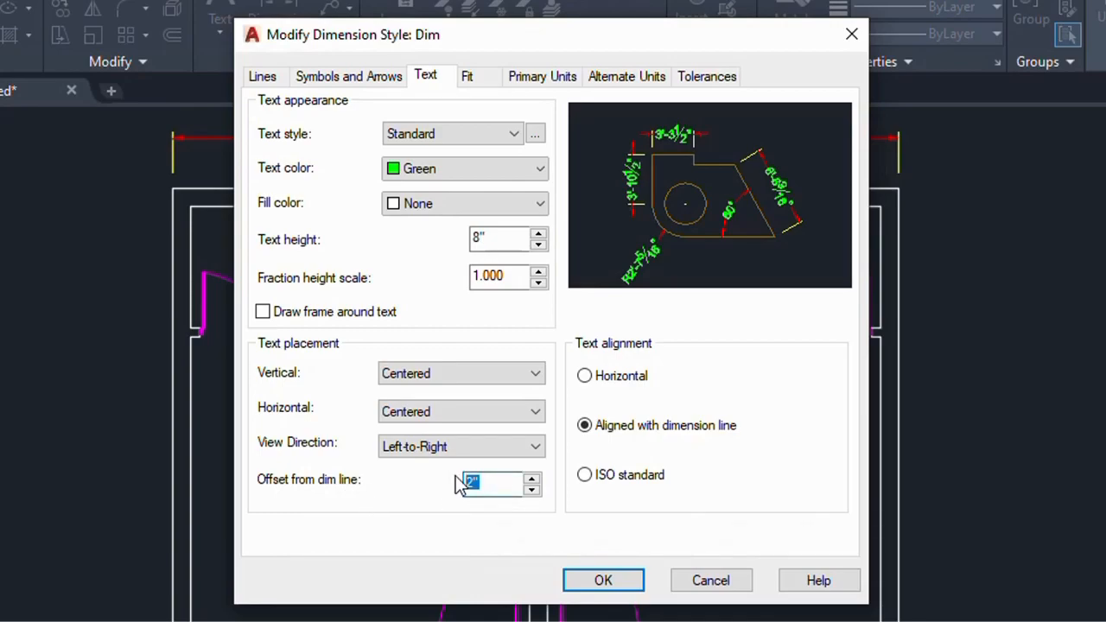
pyautogui.write('3')
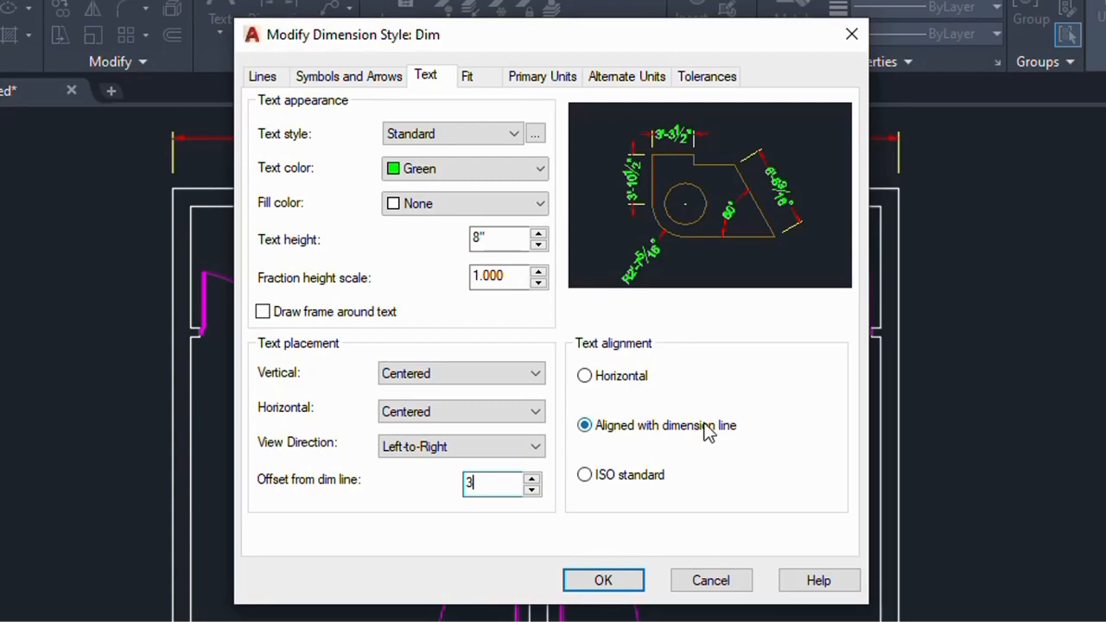
pyautogui.click(585, 378)
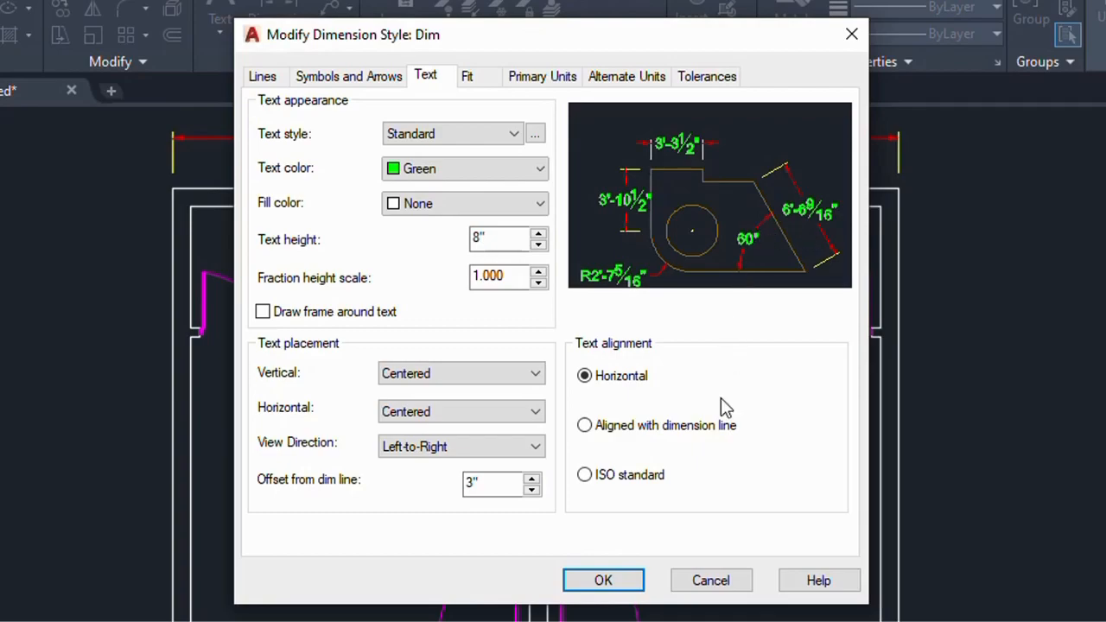
pyautogui.click(585, 426)
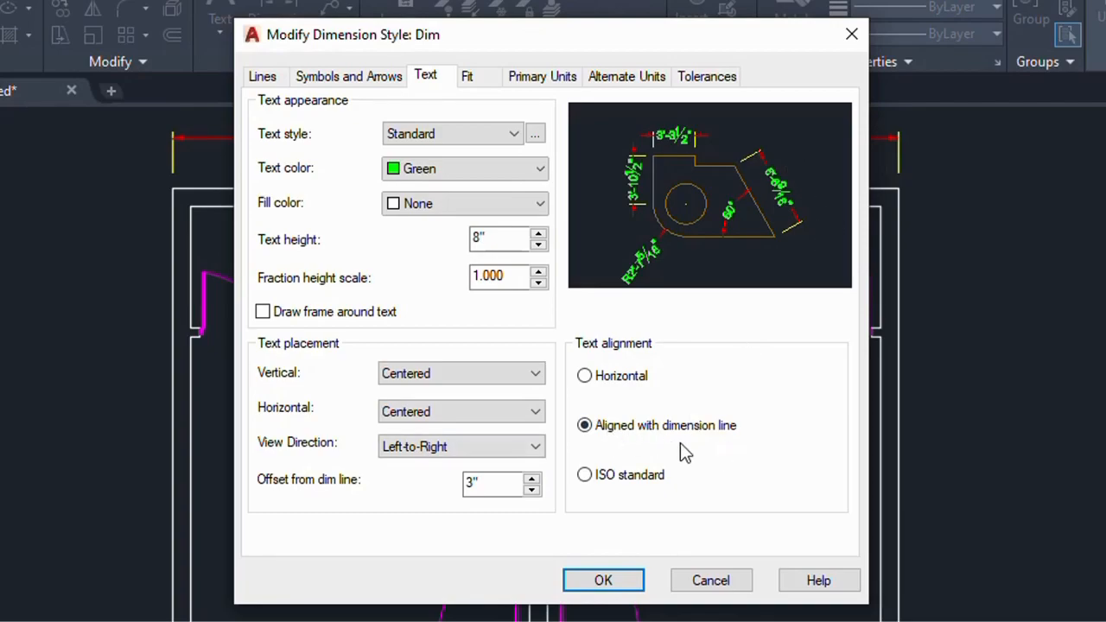
pyautogui.click(602, 582)
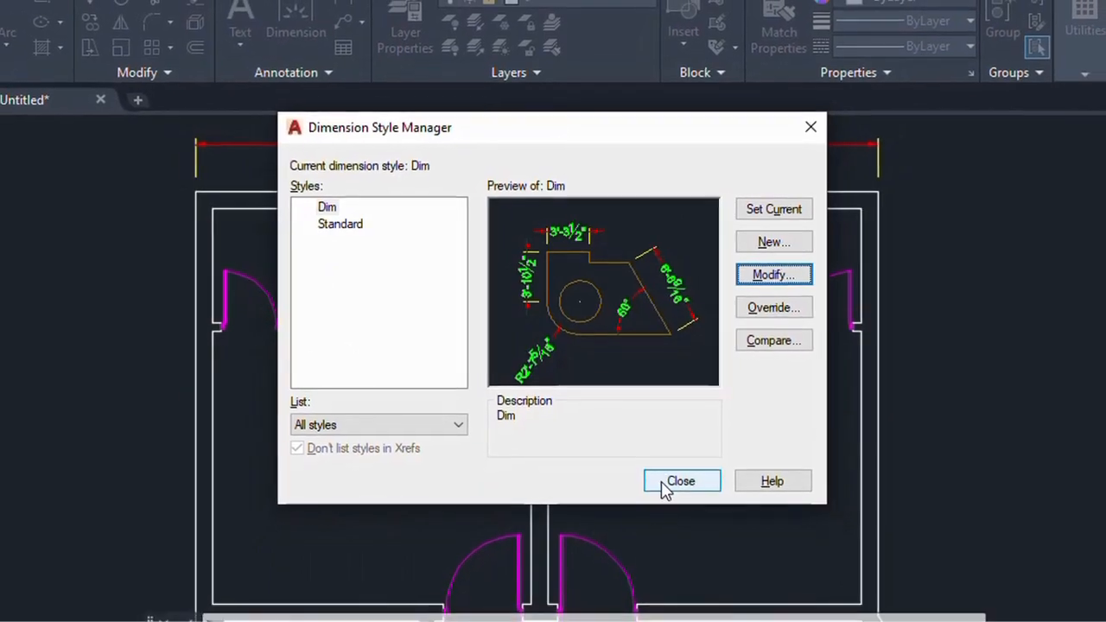
pyautogui.click(671, 494)
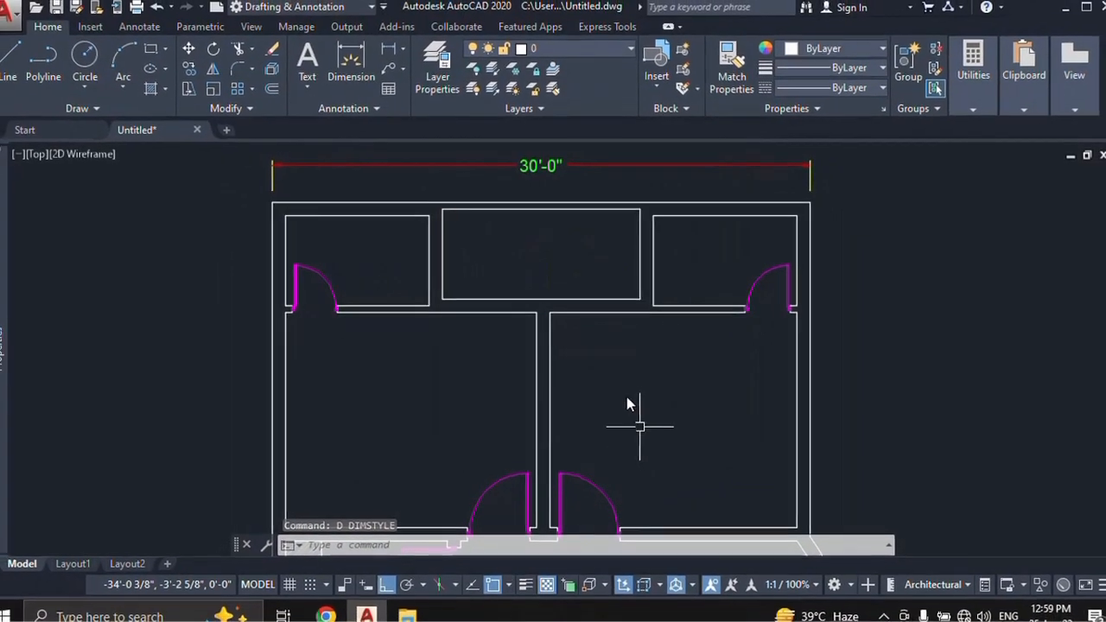
# - Examine the overall width dimension's text and its gap from the dimension line up close
pyautogui.moveTo(548, 175)
pyautogui.mouseDown(button='middle')
pyautogui.moveTo(572, 190)
pyautogui.moveTo(577, 267)
pyautogui.mouseUp(button='middle')
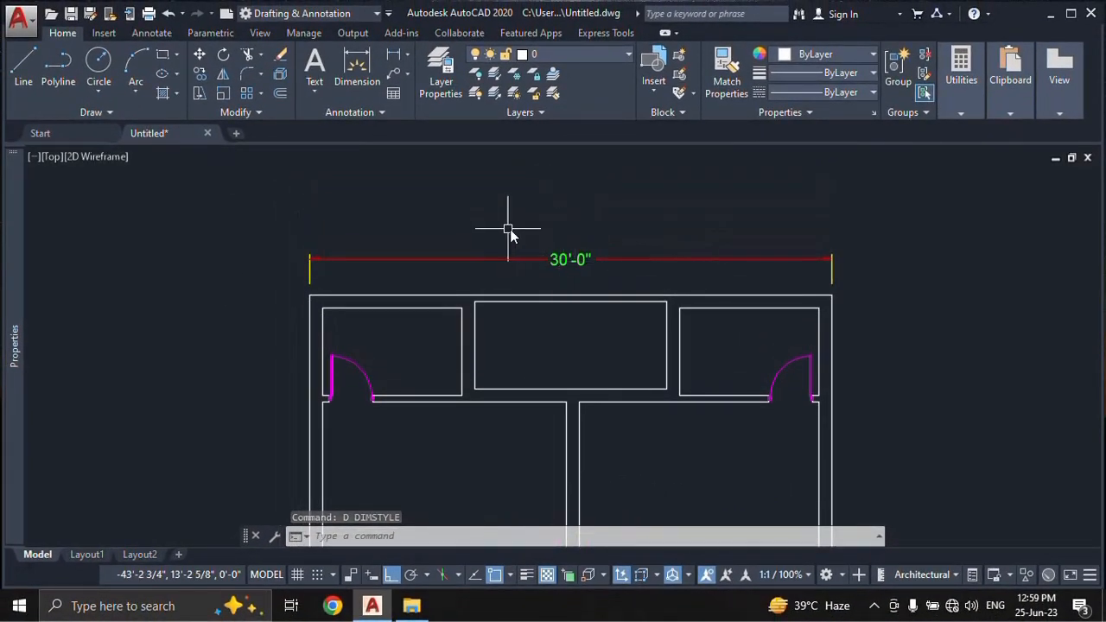
pyautogui.scroll(6, 511, 233)
pyautogui.scroll(2, 599, 313)
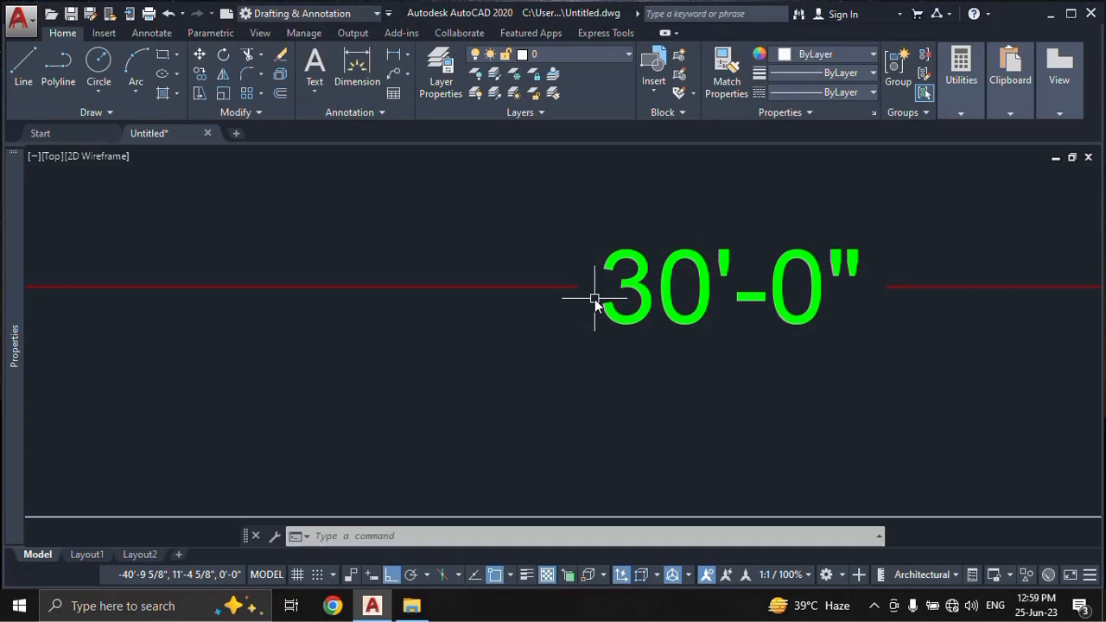
pyautogui.scroll(-3, 565, 310)
pyautogui.moveTo(570, 325); pyautogui.dragTo(545, 268, button='middle')
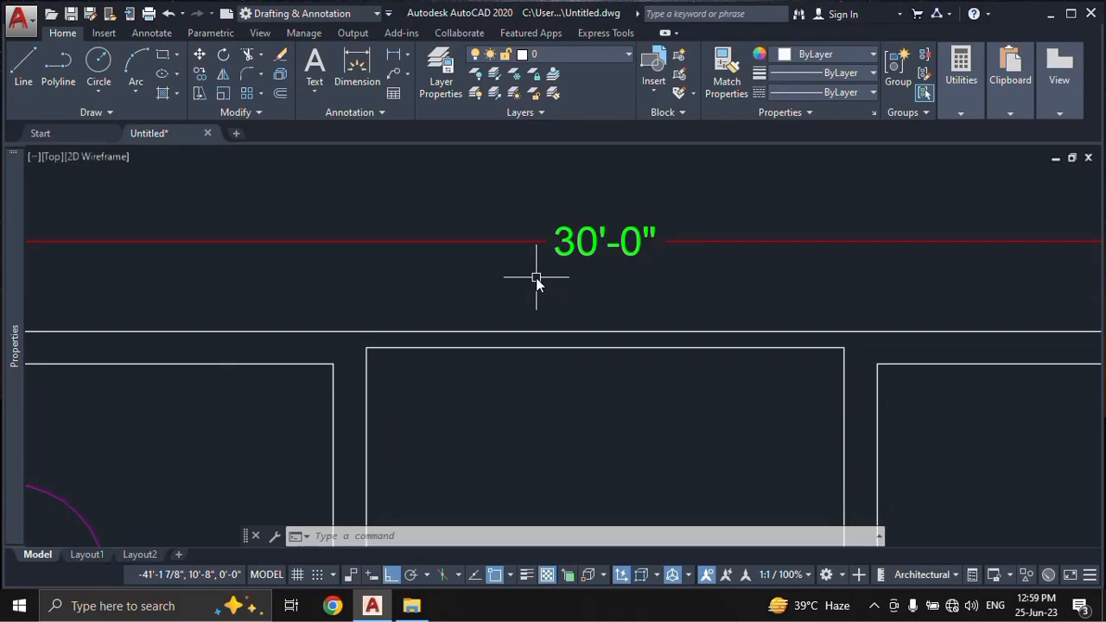
# - Keep Architectural as the Dim style's primary unit format and set its linear precision to 0'-0 1/8"
pyautogui.write('d')
pyautogui.press('Return')
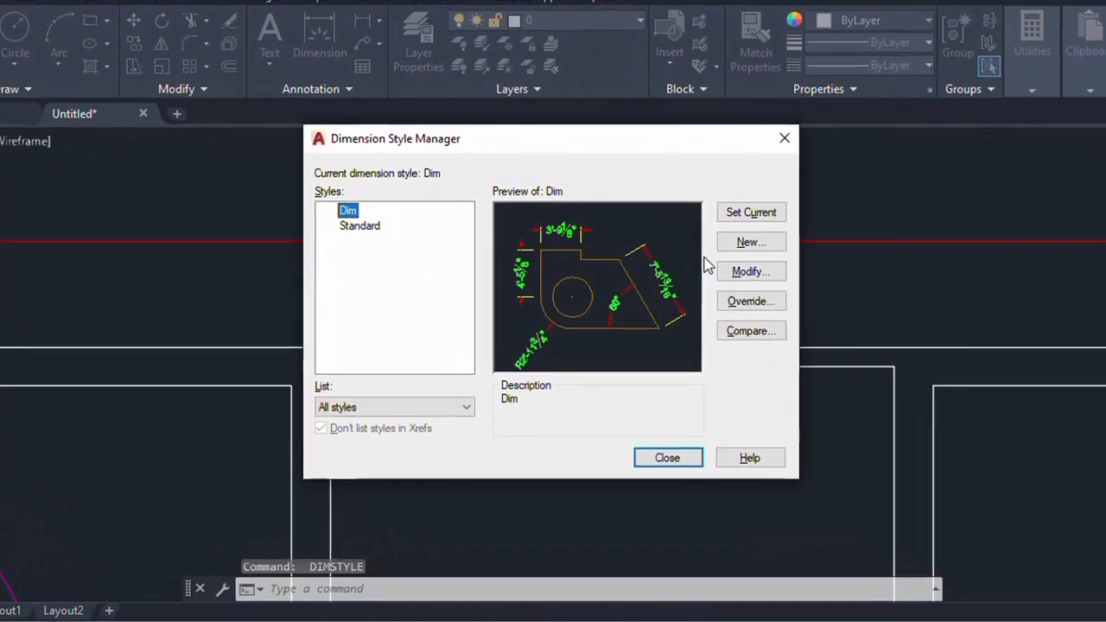
pyautogui.click(747, 275)
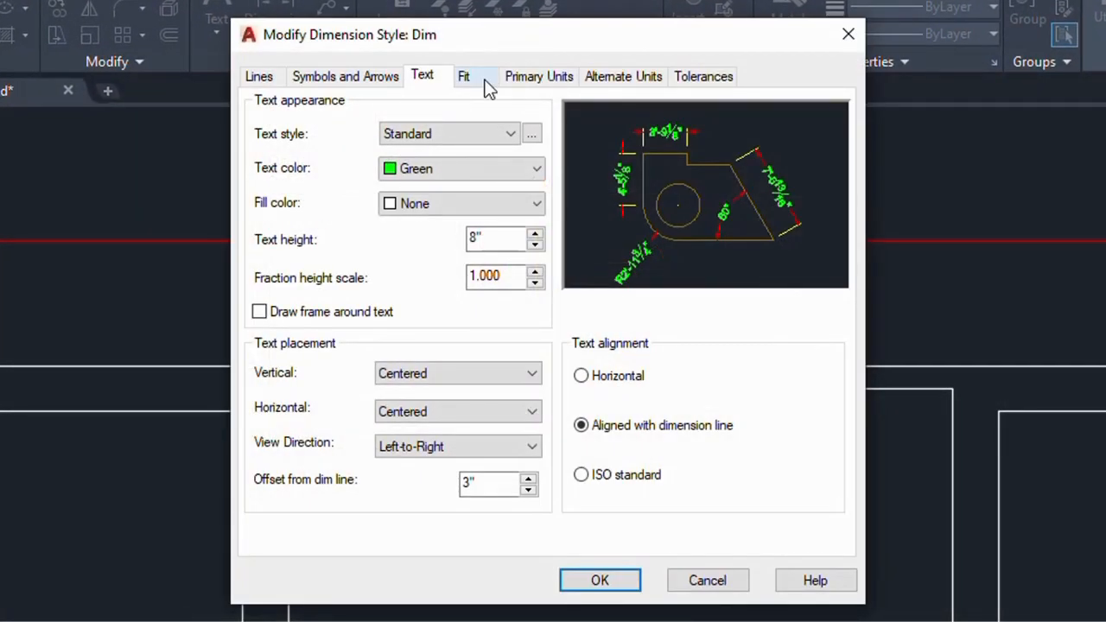
pyautogui.click(487, 83)
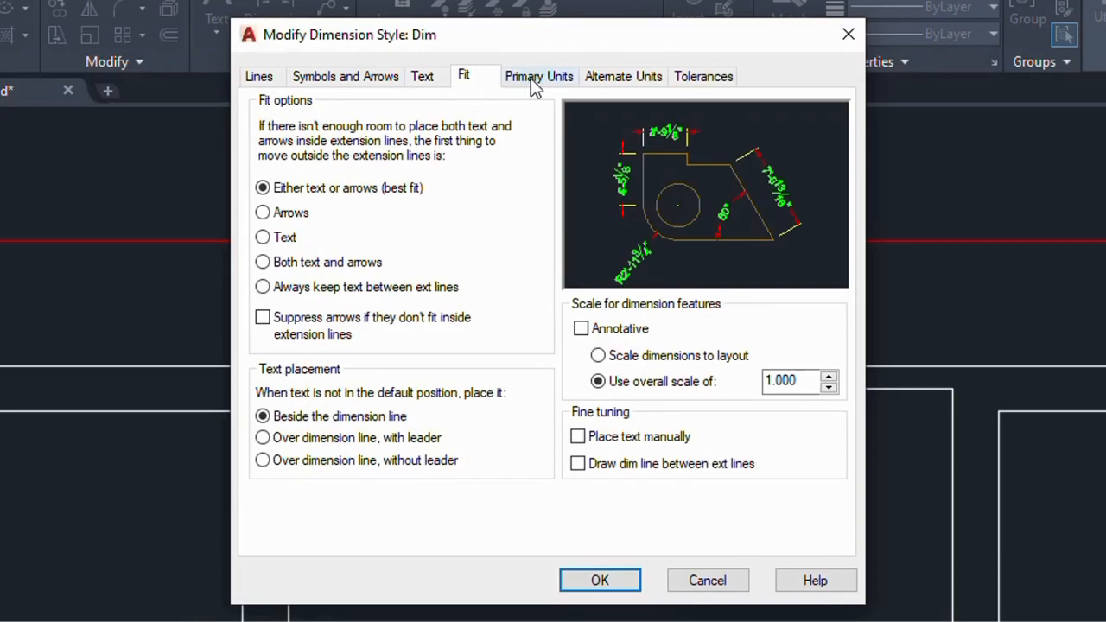
pyautogui.click(536, 82)
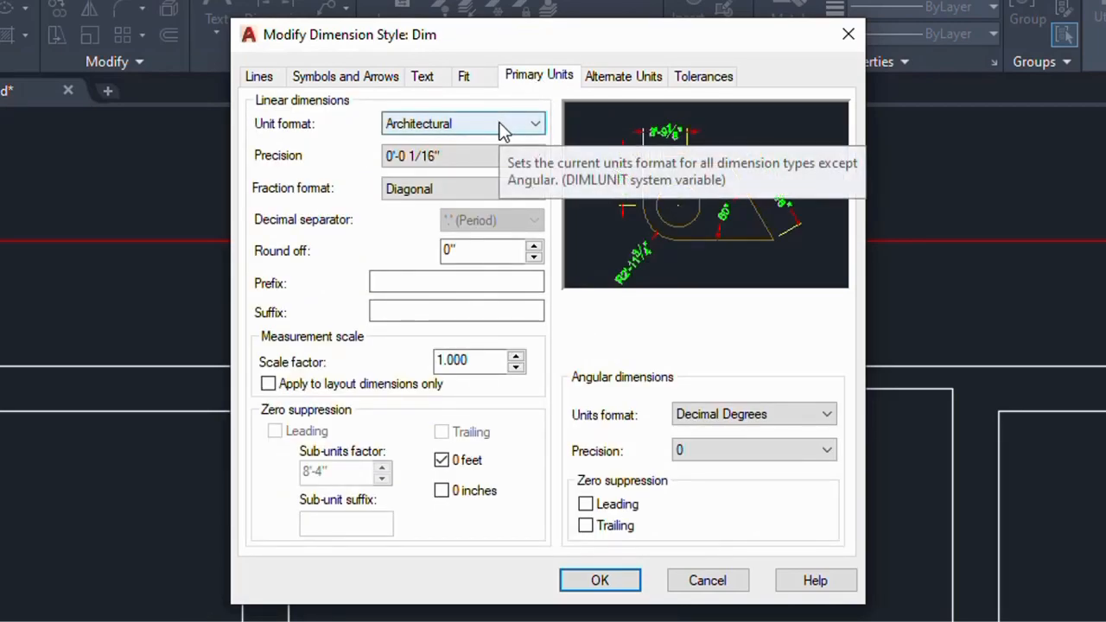
pyautogui.click(500, 127)
pyautogui.click(501, 127)
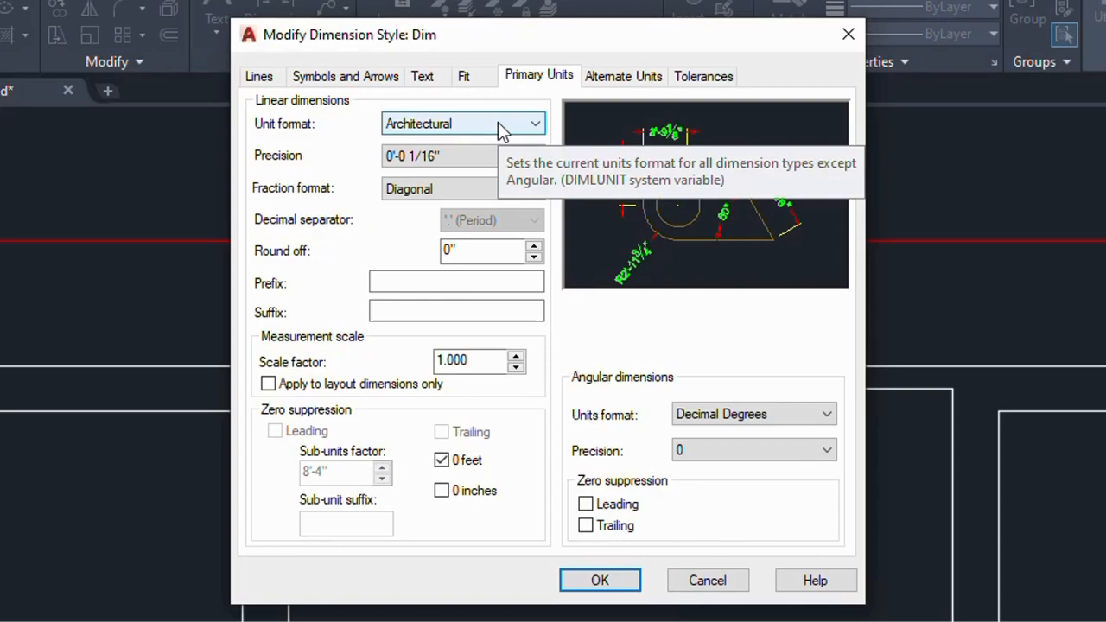
pyautogui.click(504, 130)
pyautogui.click(442, 191)
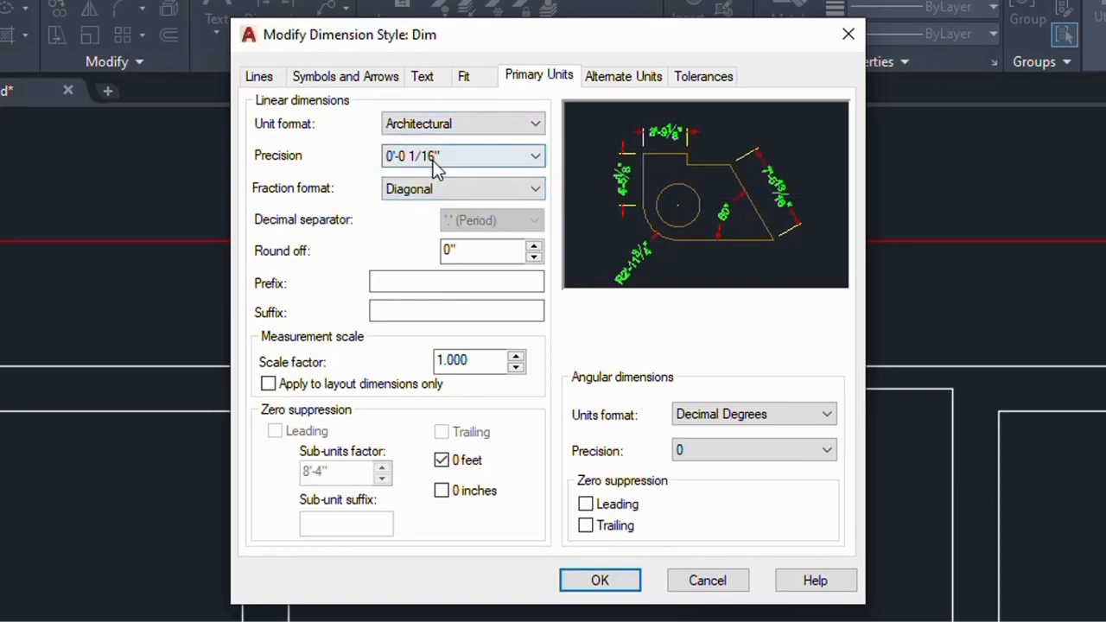
pyautogui.click(437, 157)
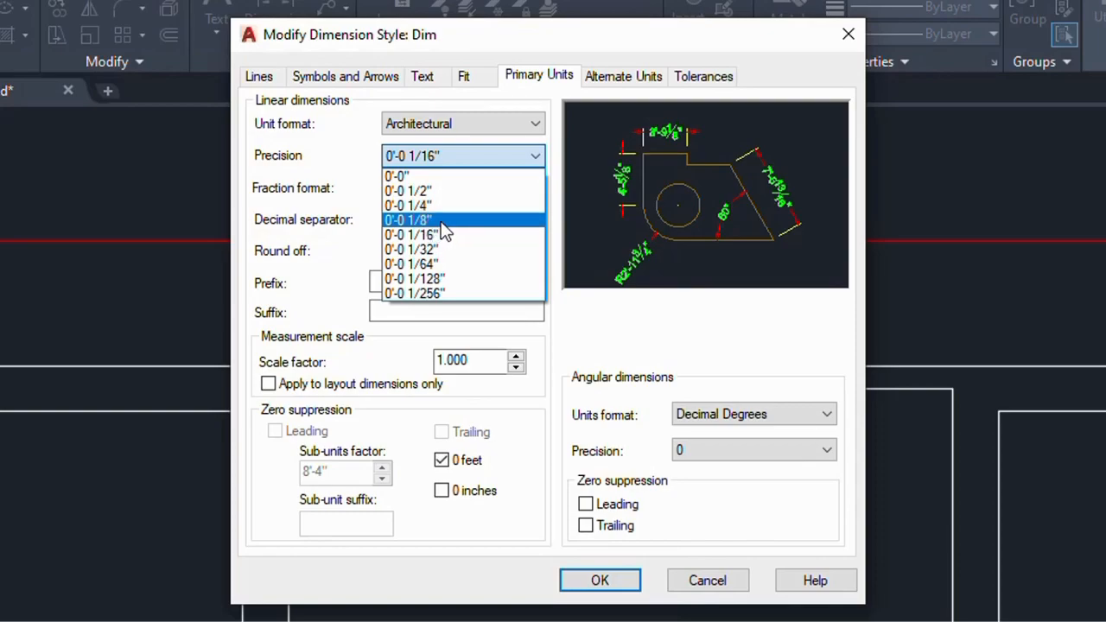
pyautogui.click(441, 221)
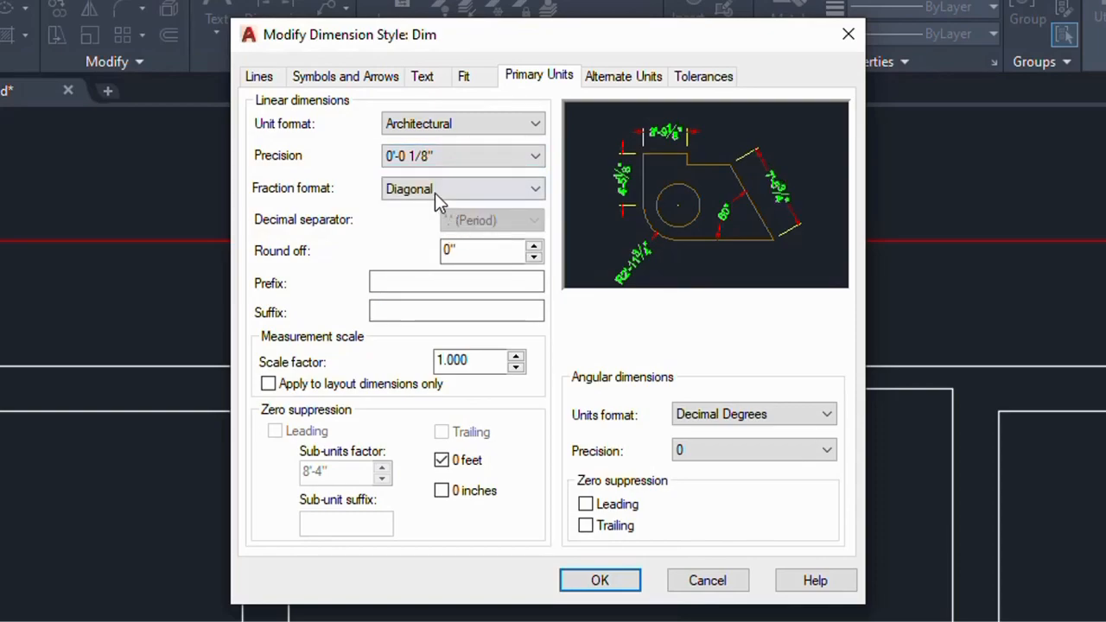
# - Try the Horizontal fraction format for the Dim style, saving the style and closing the Dimension Style Manager
pyautogui.click(409, 195)
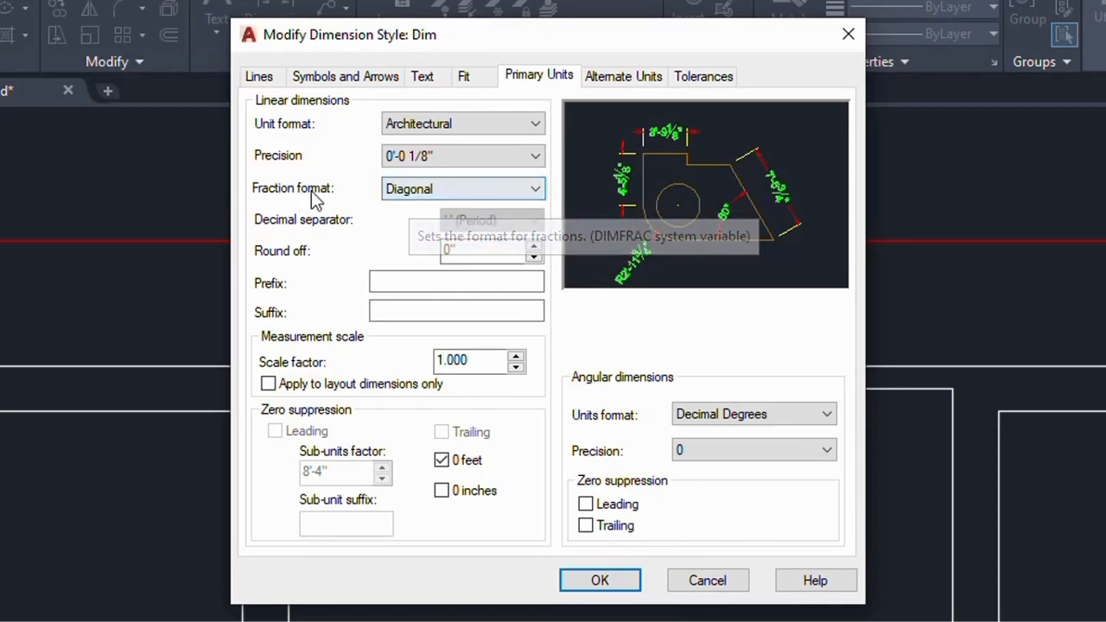
pyautogui.click(424, 193)
pyautogui.click(429, 209)
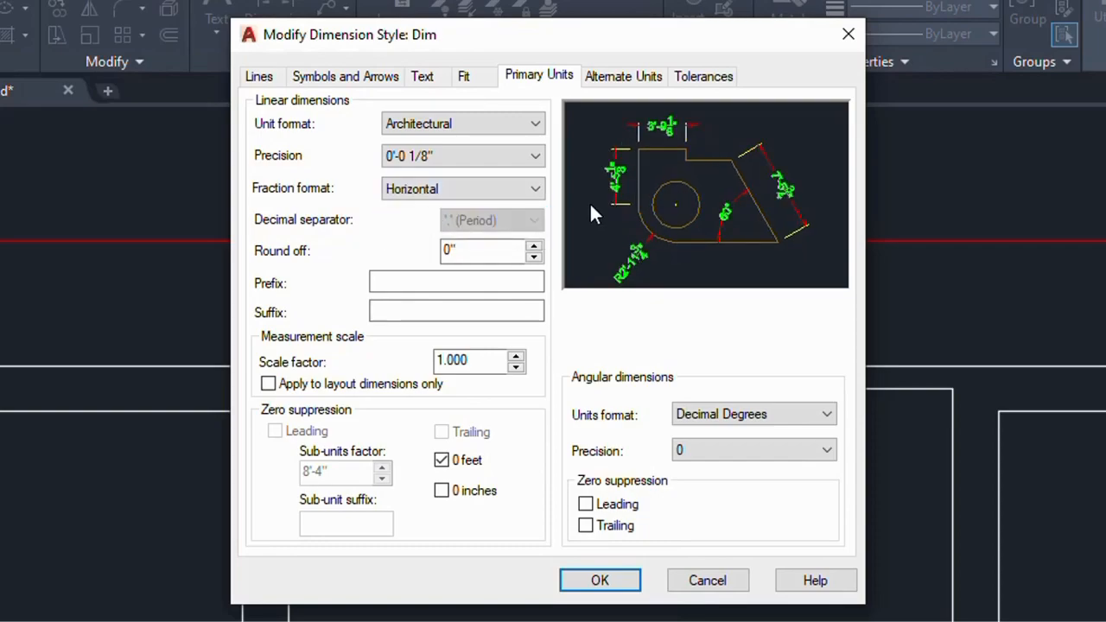
pyautogui.click(615, 584)
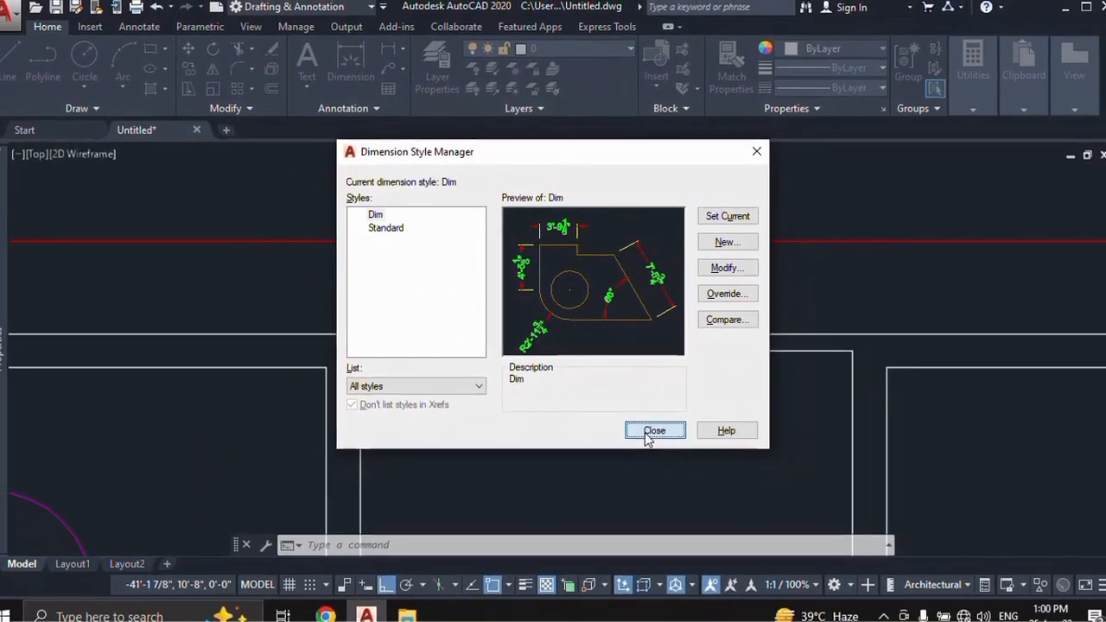
pyautogui.click(674, 472)
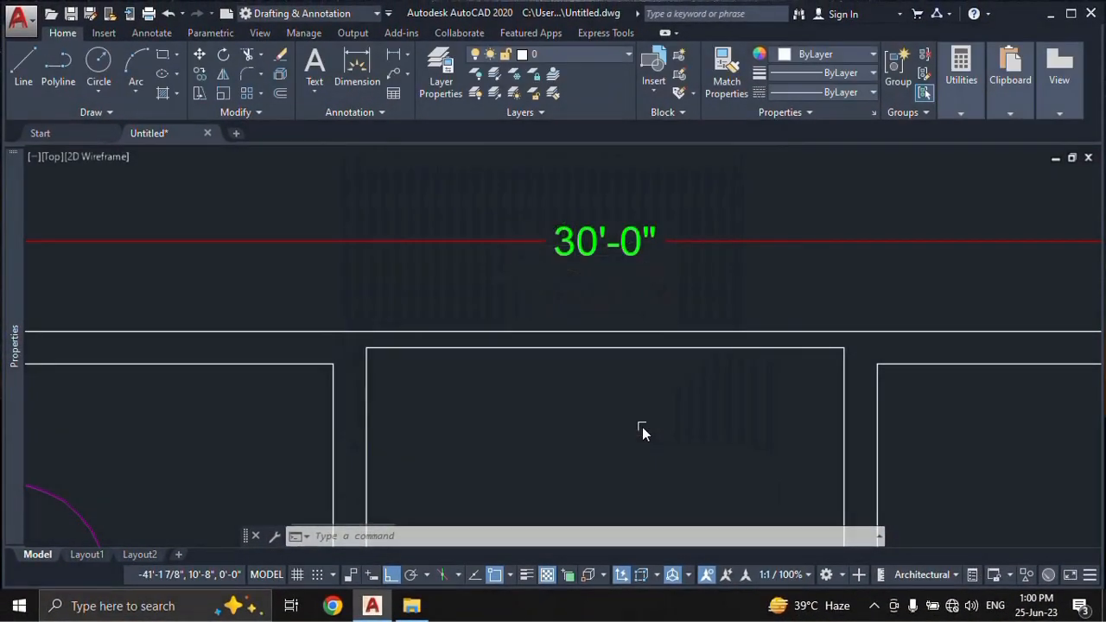
# - Place a horizontal linear trial dimension about 4'-10" long inside the upper middle room
pyautogui.click(393, 55)
pyautogui.moveTo(482, 407); pyautogui.dragTo(444, 289, button='middle')
pyautogui.click(479, 304)
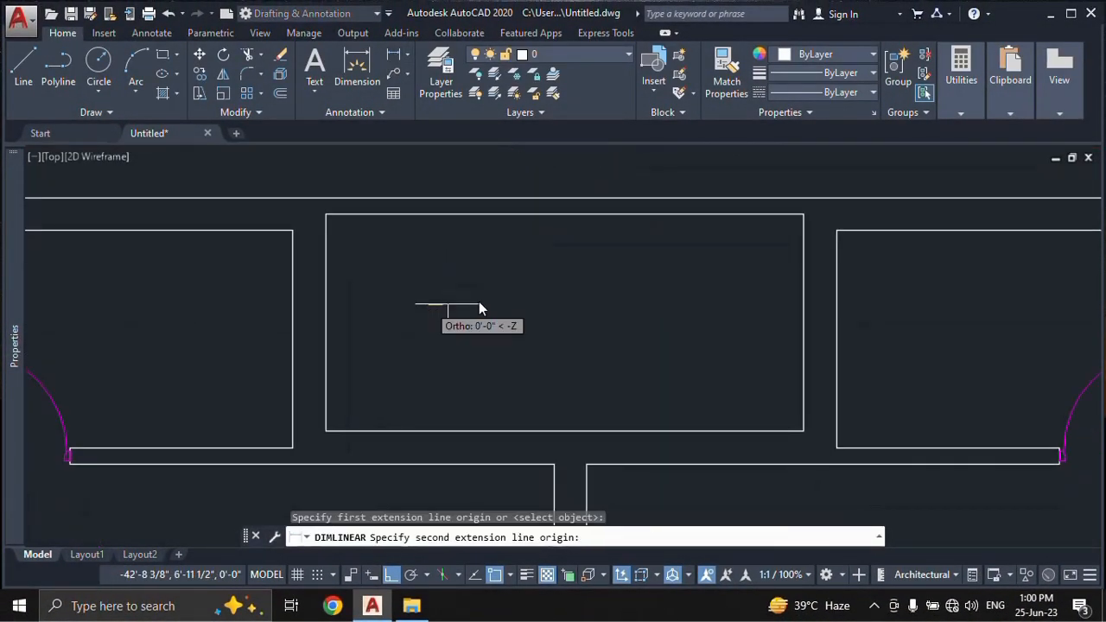
pyautogui.click(639, 304)
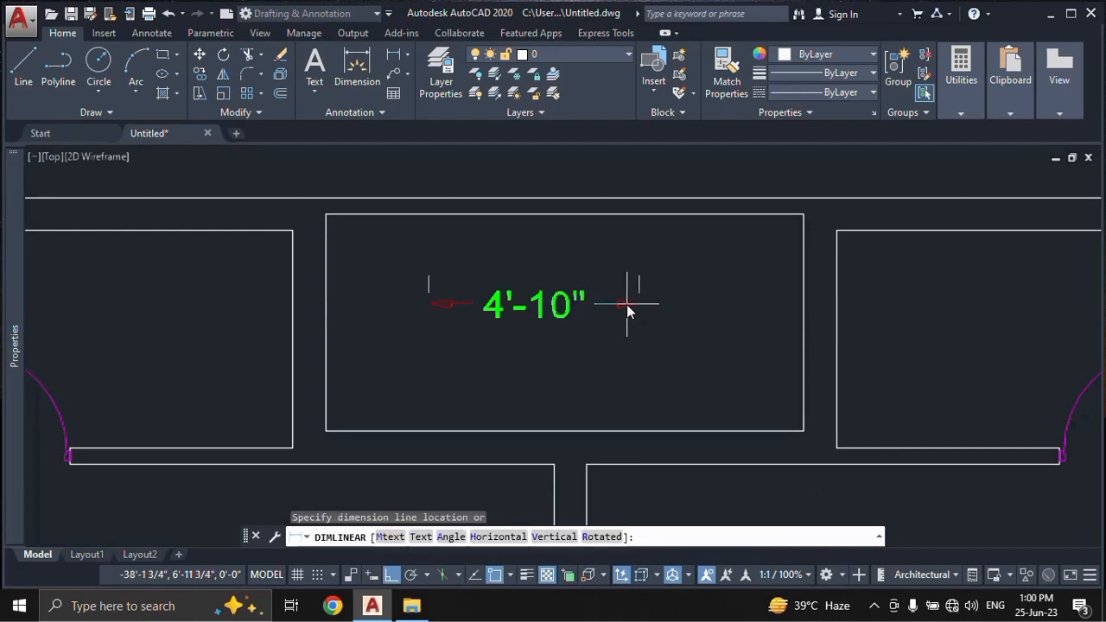
pyautogui.click(627, 304)
# - Place a second horizontal trial dimension about 2'-0 3/8" long below the first, and check its fraction up close
pyautogui.press('Return')
pyautogui.click(465, 355)
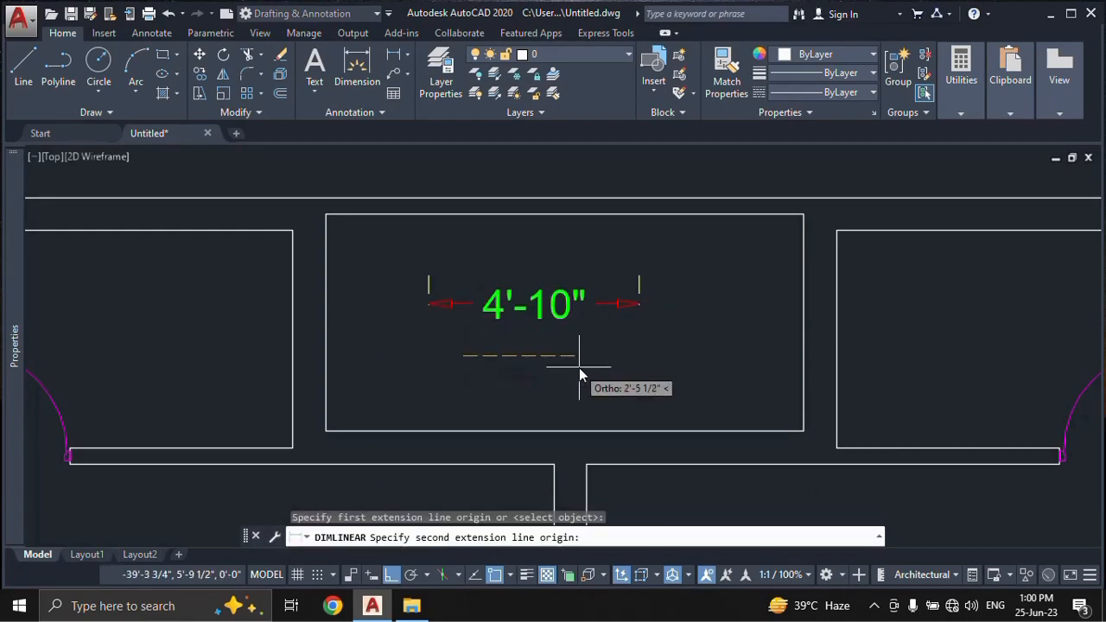
pyautogui.click(551, 367)
pyautogui.click(551, 368)
pyautogui.moveTo(642, 396); pyautogui.dragTo(534, 361, button='middle')
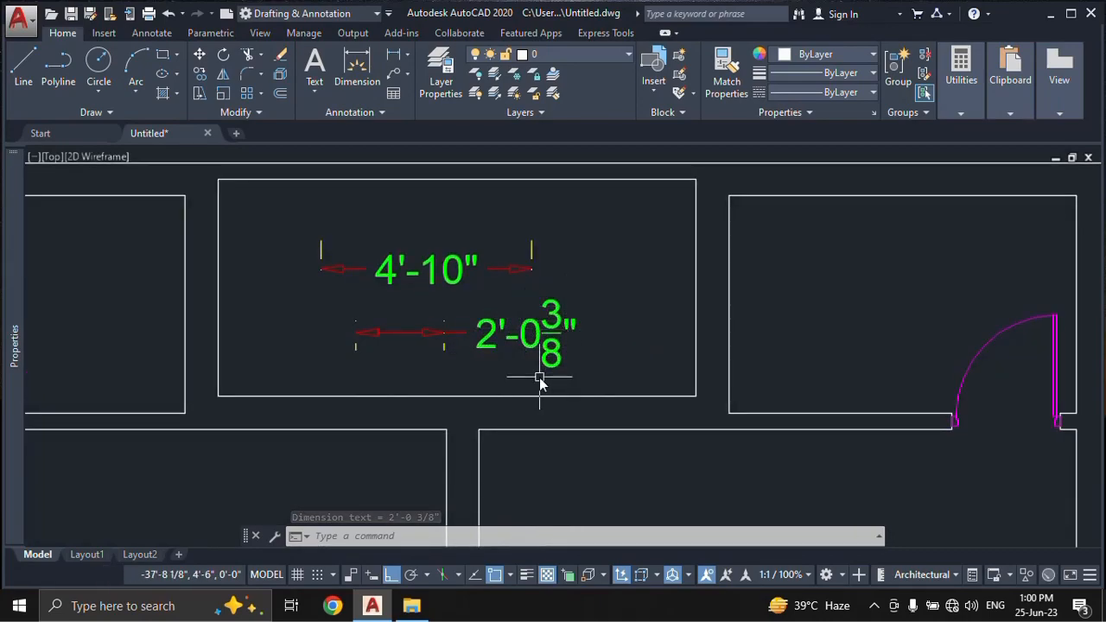
pyautogui.scroll(2, 547, 347)
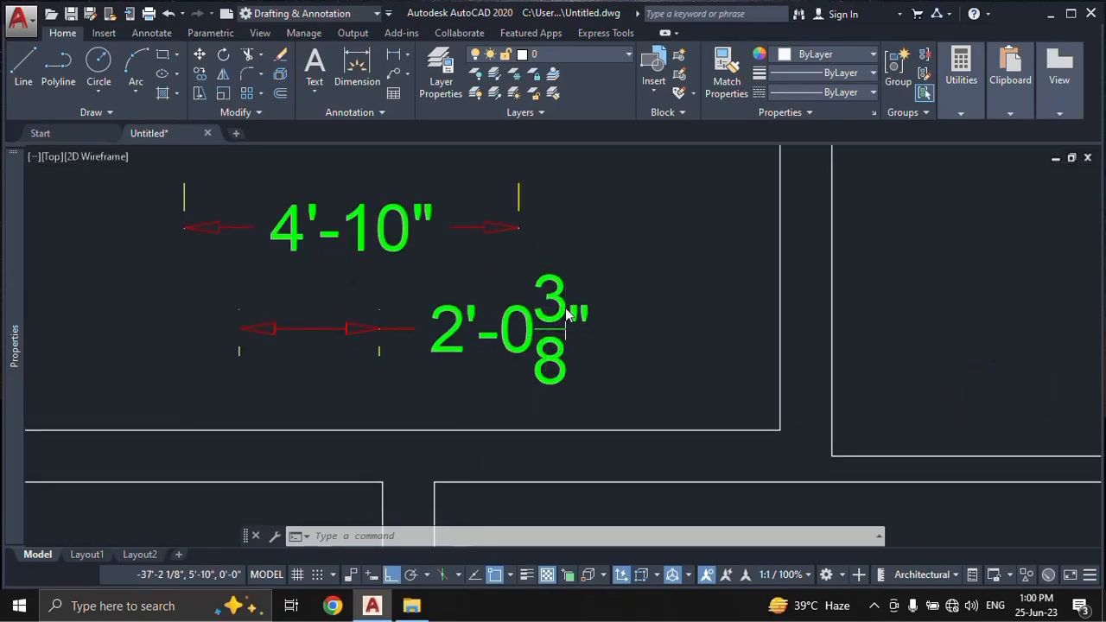
# - Set the Dim style's fraction format to Diagonal, save the style and close the Dimension Style Manager
pyautogui.write('d')
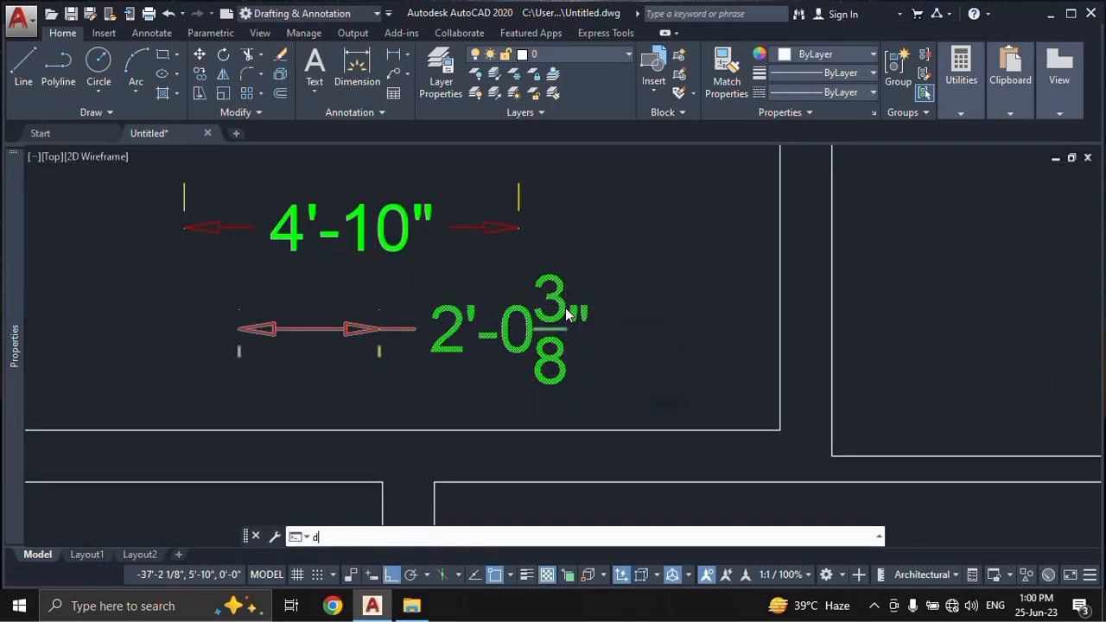
pyautogui.press('Return')
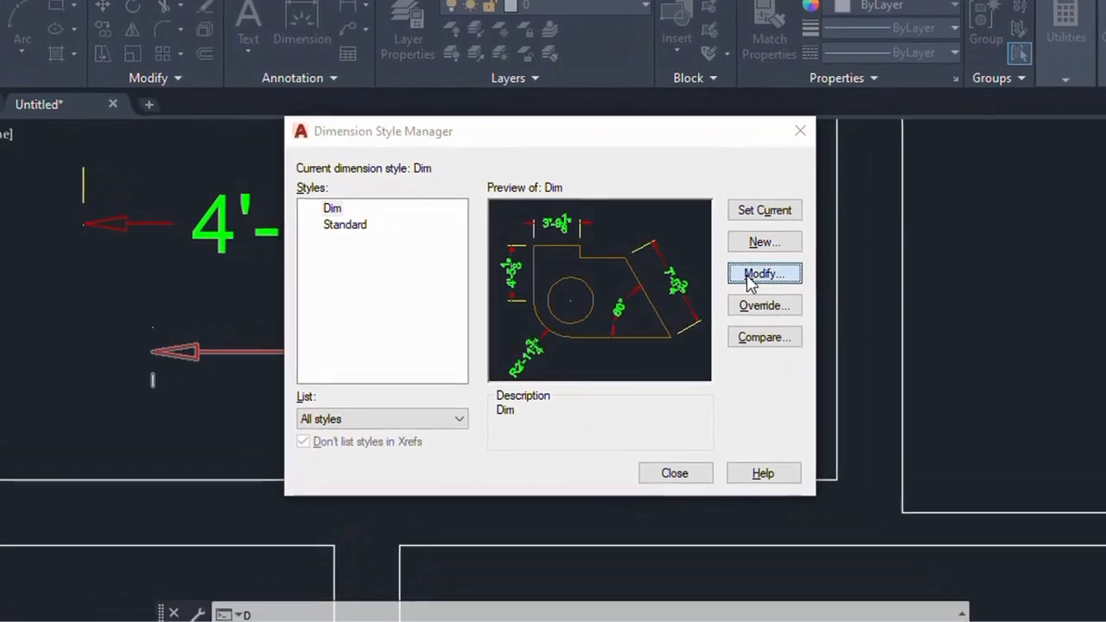
pyautogui.click(749, 275)
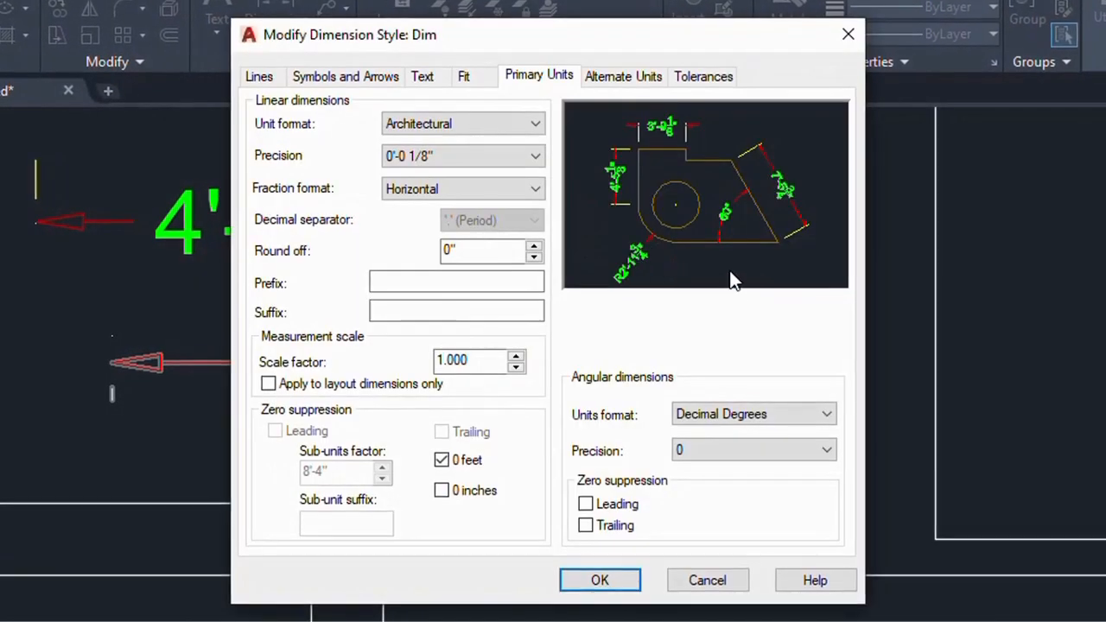
pyautogui.click(460, 188)
pyautogui.click(453, 224)
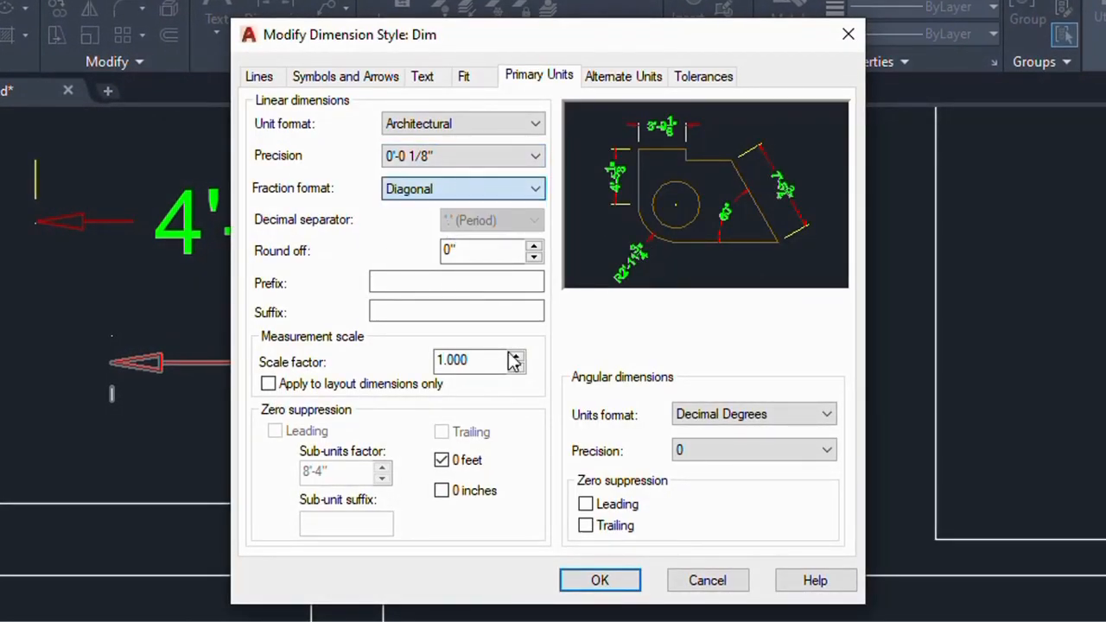
pyautogui.click(600, 581)
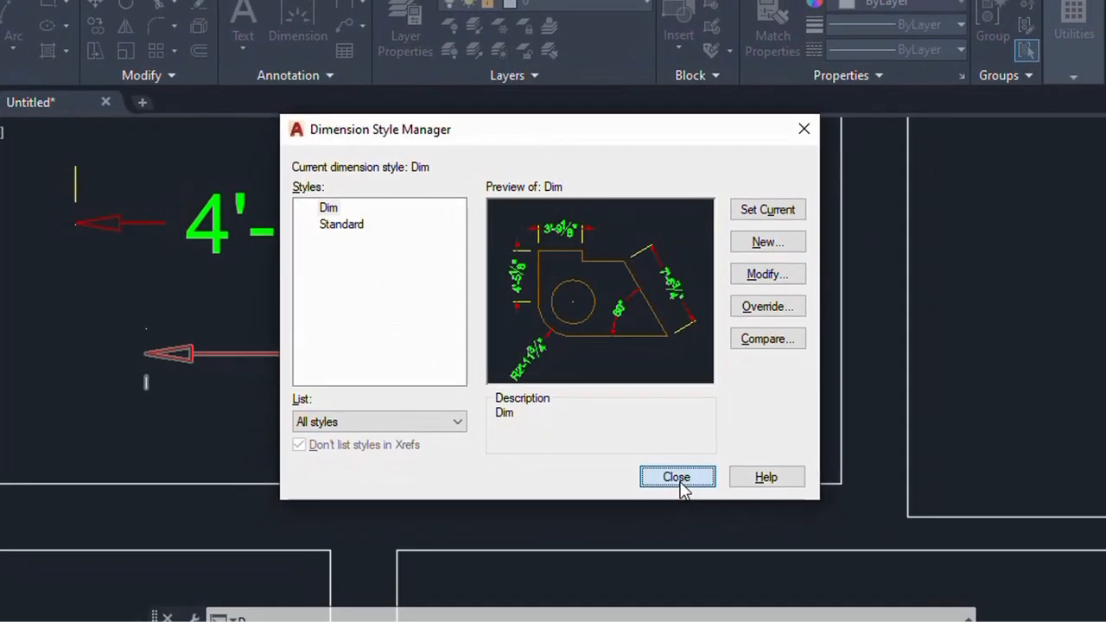
pyautogui.click(684, 491)
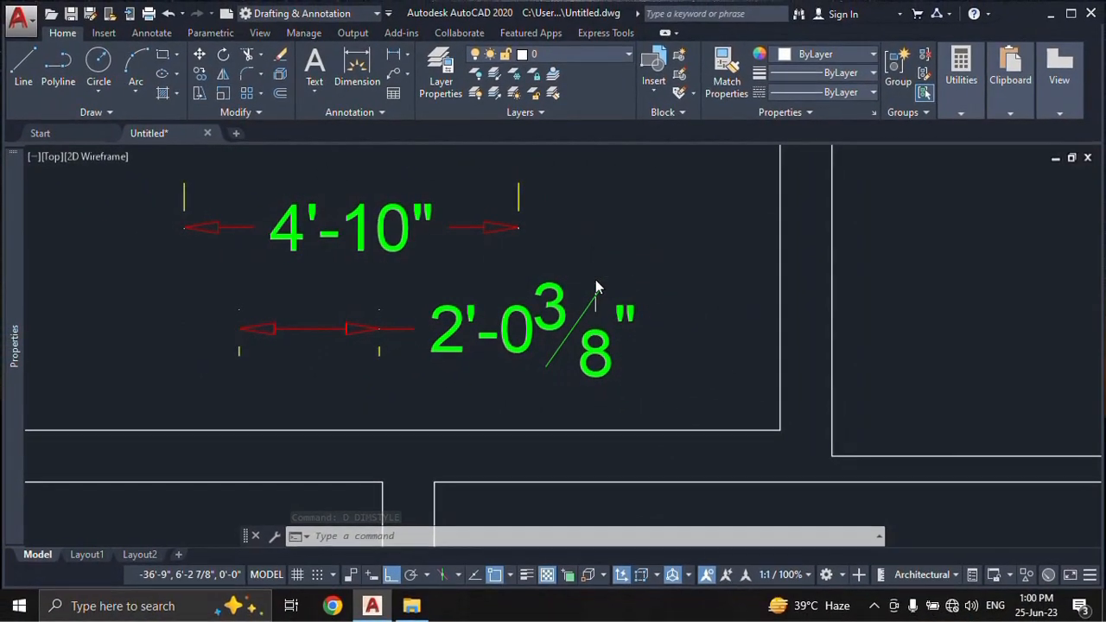
# - Try suppressing 0 inches in the Dim style's primary units, and check the overall width dimension
pyautogui.press('Return')
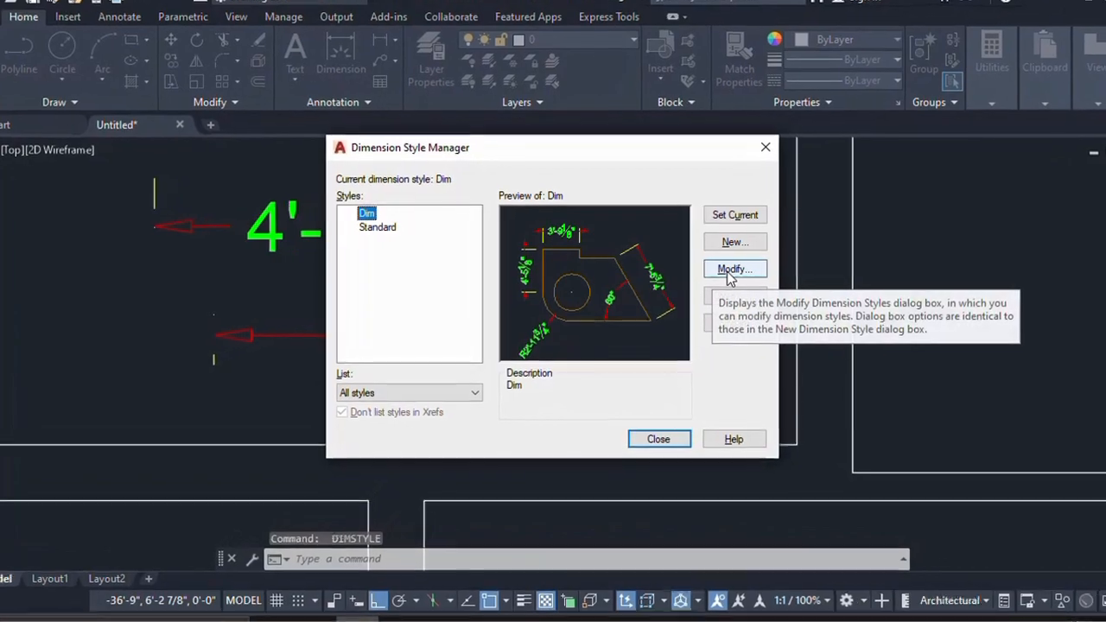
pyautogui.click(716, 270)
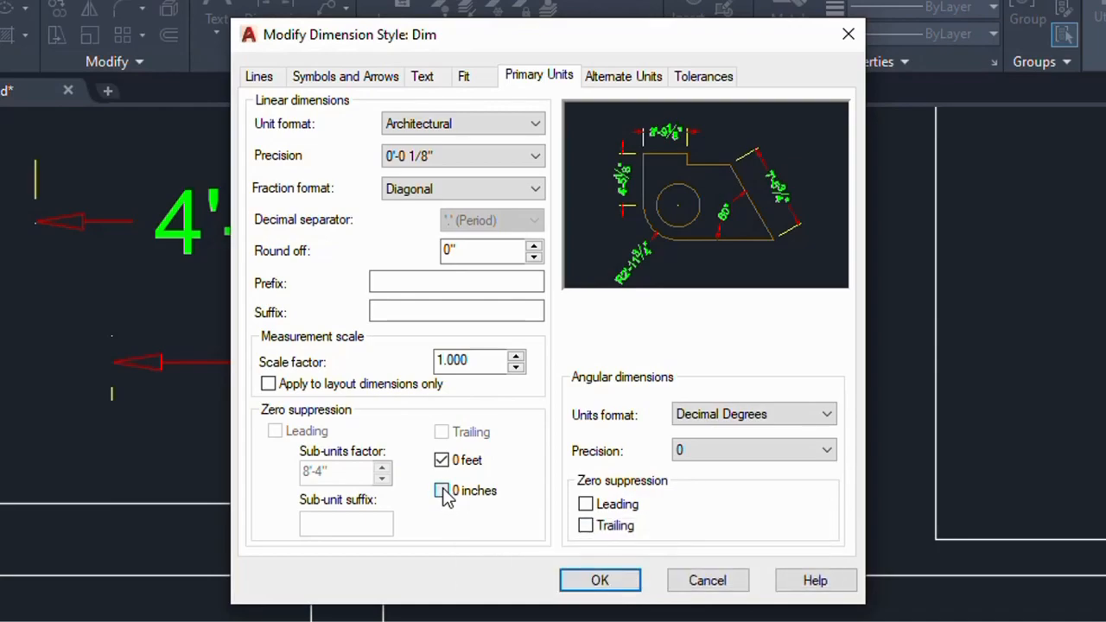
pyautogui.click(601, 581)
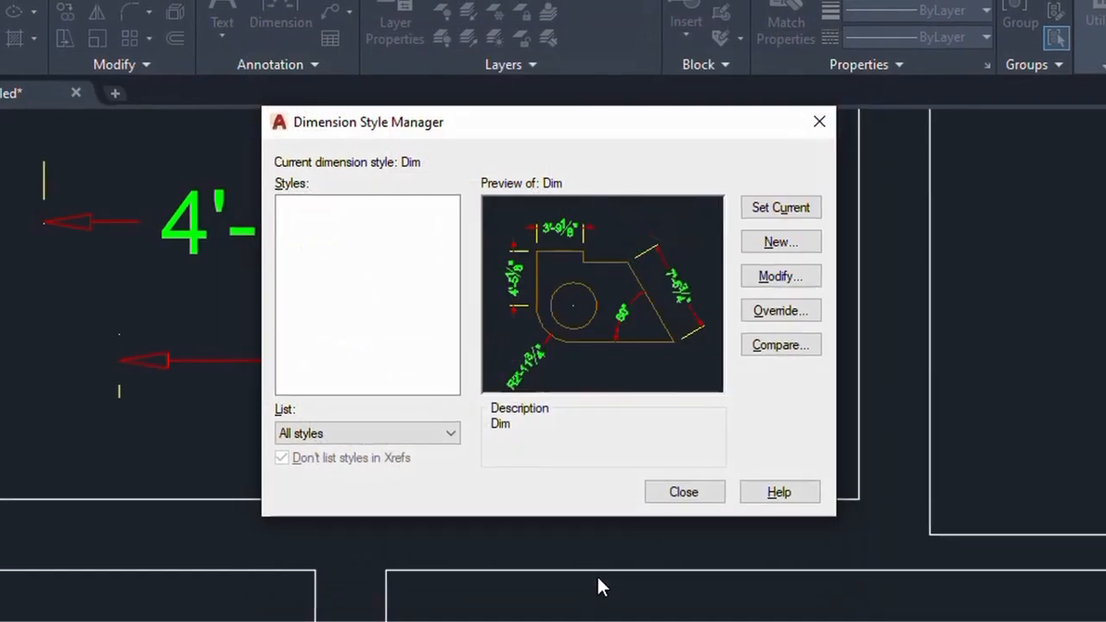
pyautogui.click(666, 452)
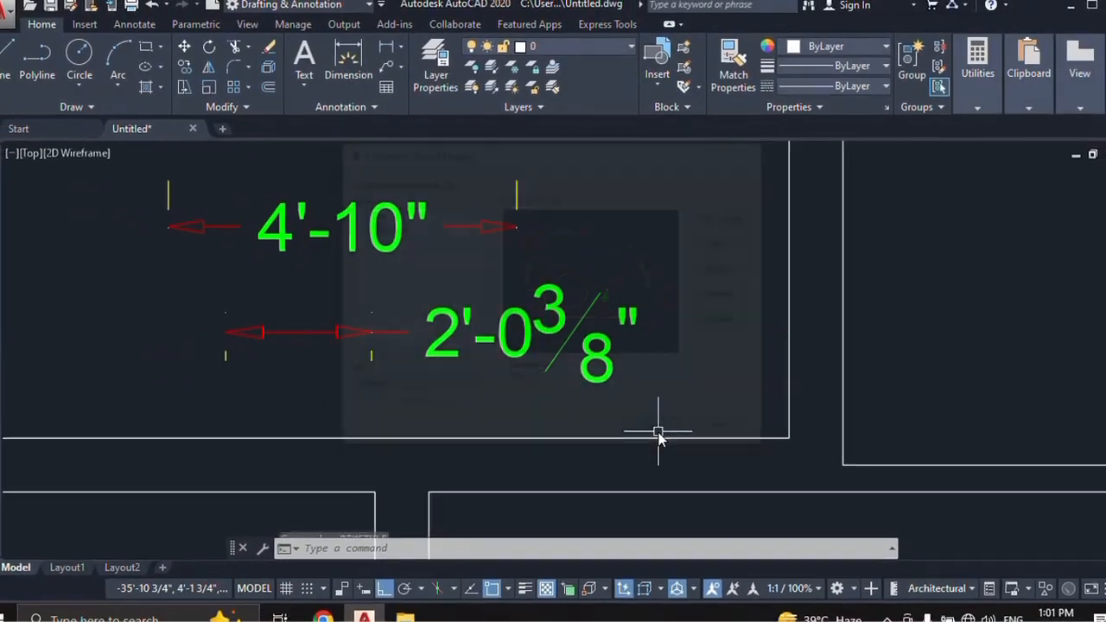
pyautogui.scroll(-8, 655, 424)
pyautogui.scroll(6, 637, 366)
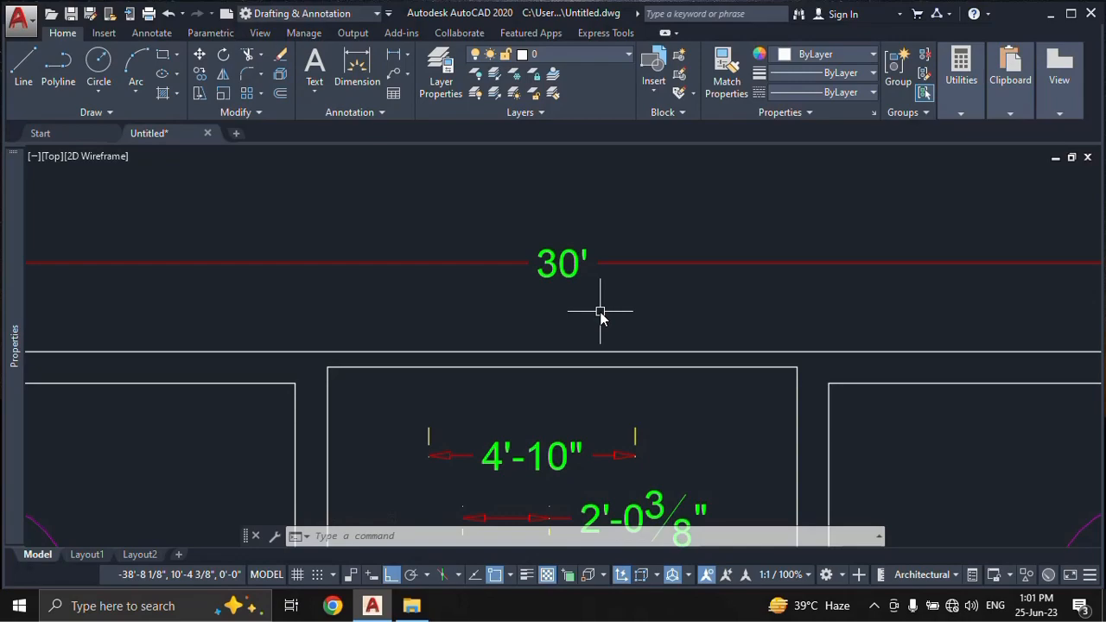
# - Turn off the 0 inches suppression in the Dim style, save it and close the Dimension Style Manager
pyautogui.write('d')
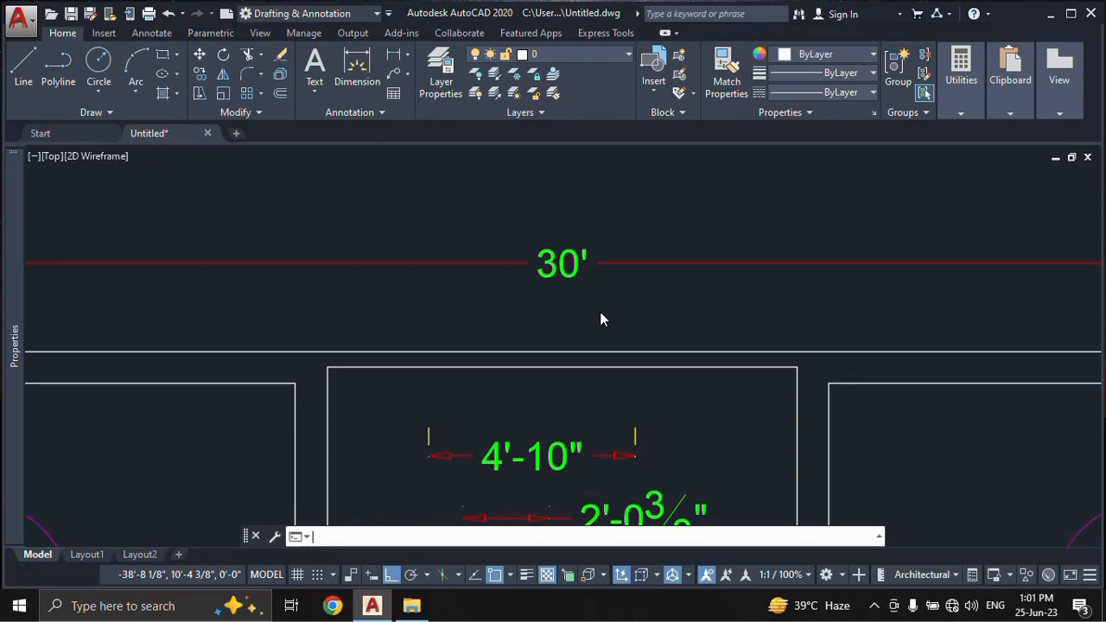
pyautogui.press('Return')
pyautogui.click(726, 269)
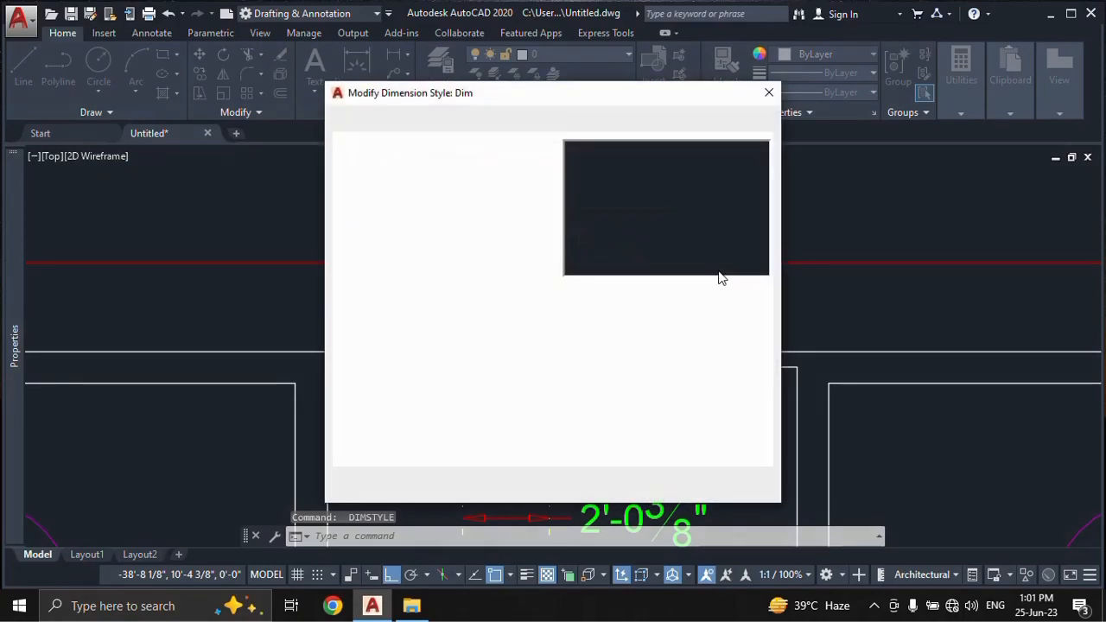
pyautogui.click(588, 486)
pyautogui.click(651, 428)
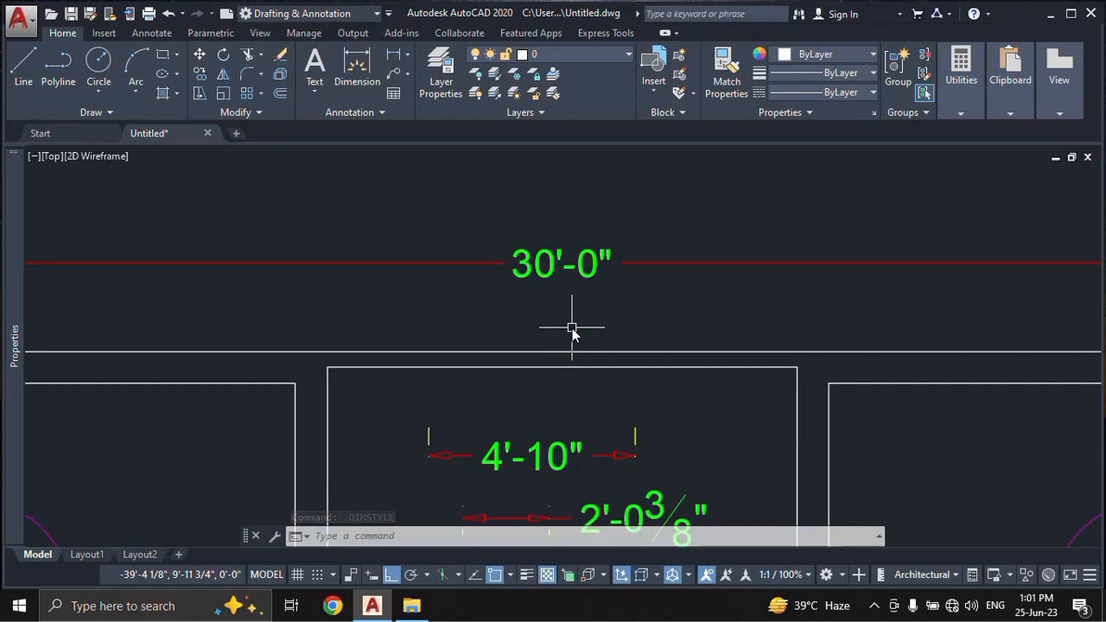
# - Erase the two trial dimensions inside the upper middle room
pyautogui.scroll(-3, 572, 332)
pyautogui.click(631, 260)
pyautogui.click(535, 328)
pyautogui.write('e')
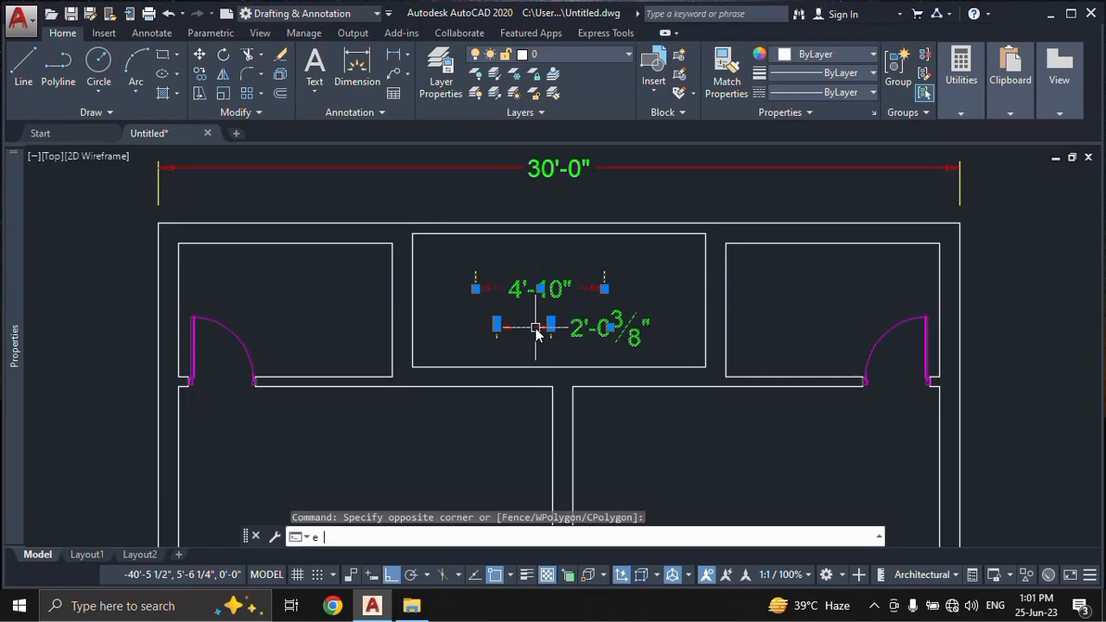
pyautogui.press('Return')
# - Add a vertical linear dimension along the left outer wall, from the plan's top left corner to its bottom left corner
pyautogui.moveTo(521, 310); pyautogui.dragTo(543, 306, button='middle')
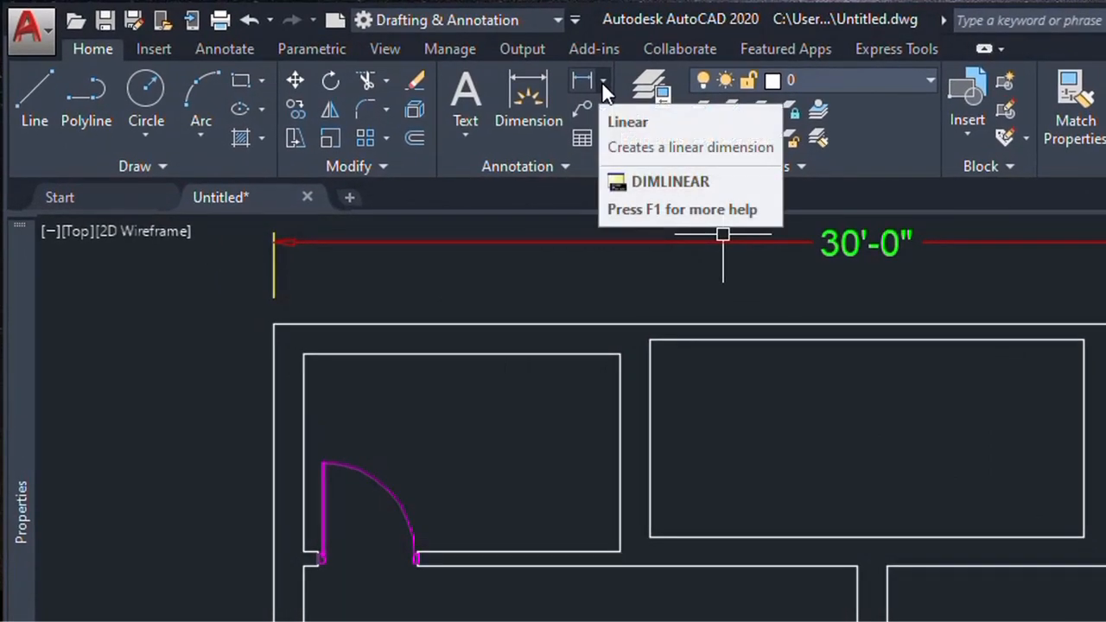
pyautogui.click(603, 81)
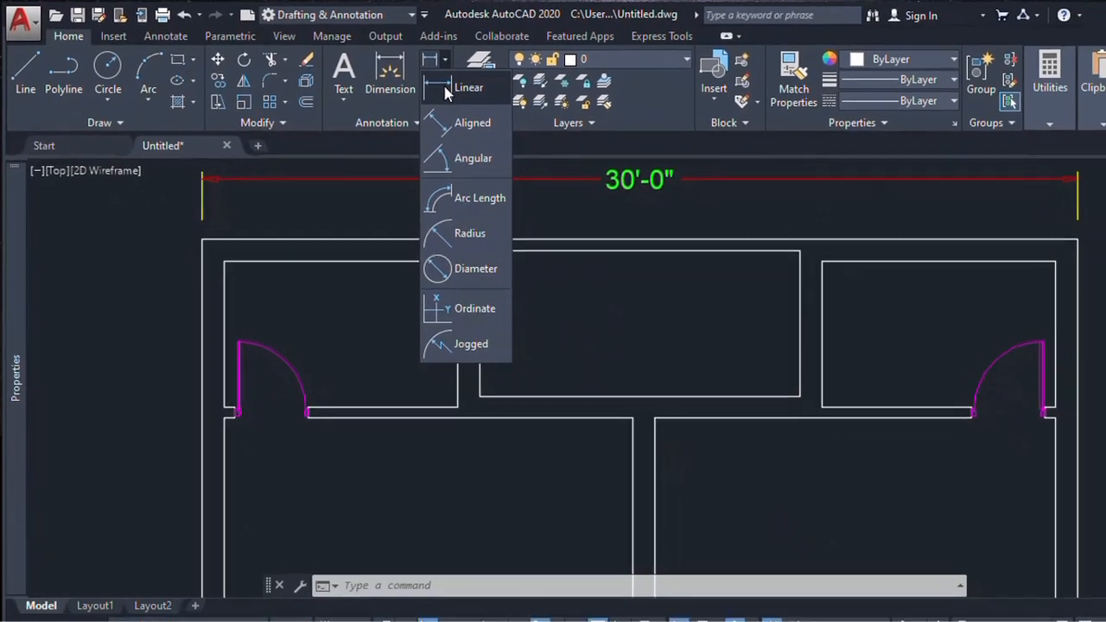
pyautogui.click(594, 117)
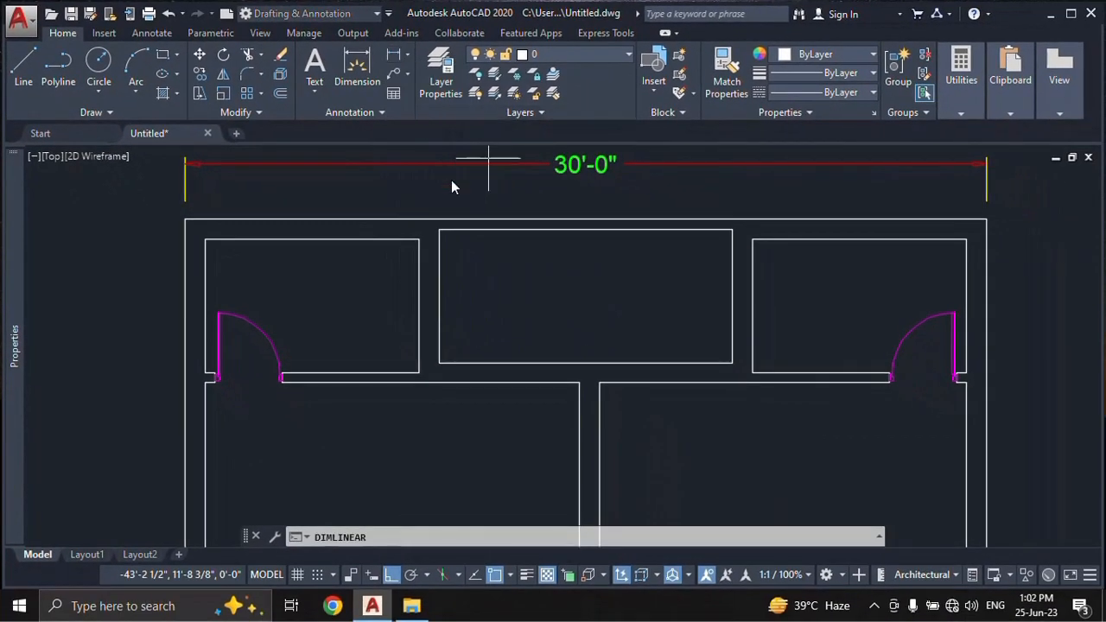
pyautogui.scroll(-4, 573, 265)
pyautogui.moveTo(576, 279); pyautogui.dragTo(630, 216, button='middle')
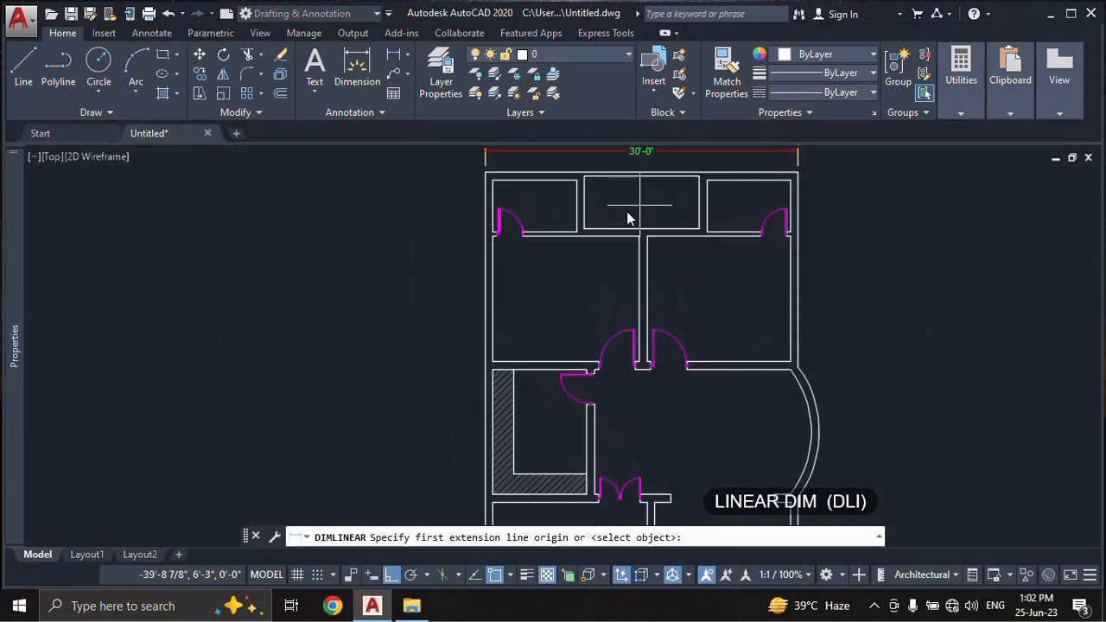
pyautogui.scroll(5, 484, 190)
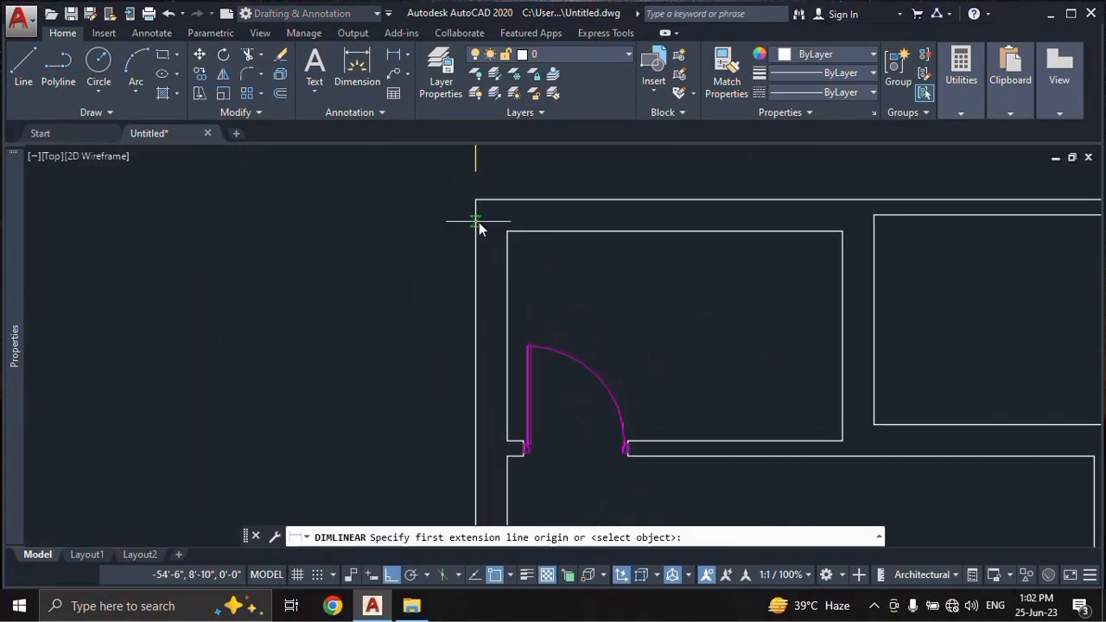
pyautogui.click(477, 204)
pyautogui.scroll(-5, 494, 309)
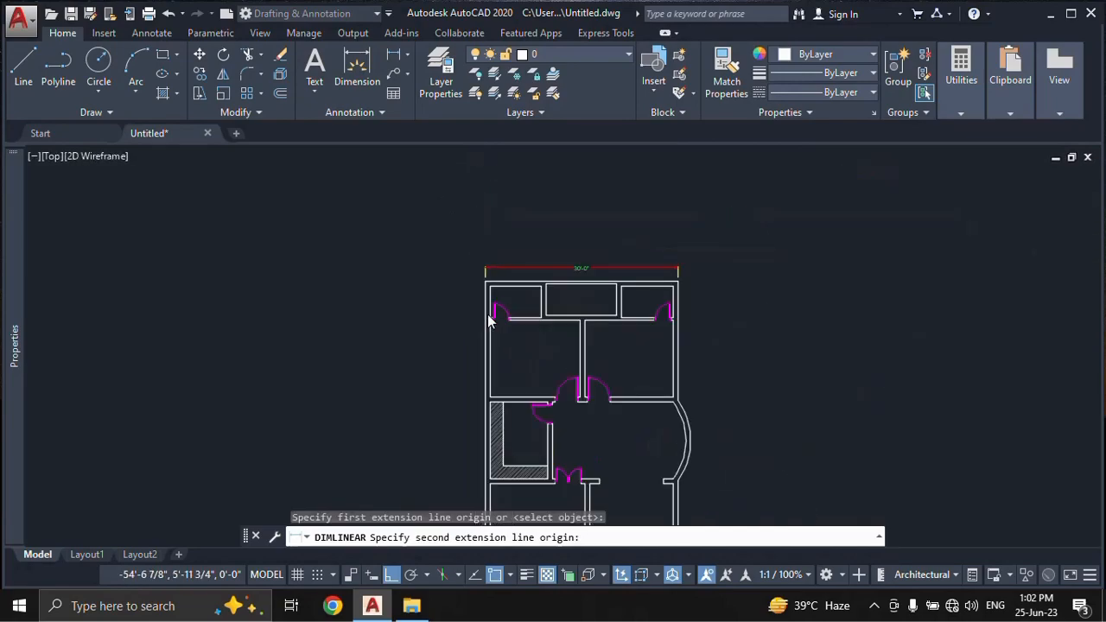
pyautogui.moveTo(494, 432); pyautogui.dragTo(495, 222, button='middle')
pyautogui.scroll(4, 483, 308)
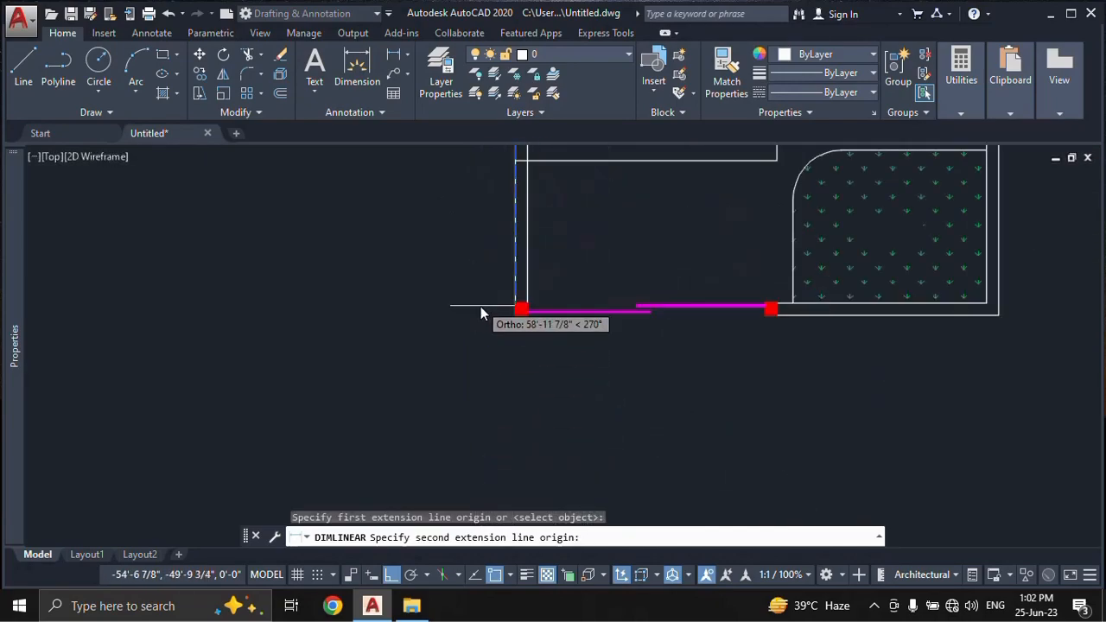
pyautogui.click(557, 332)
pyautogui.scroll(-4, 557, 330)
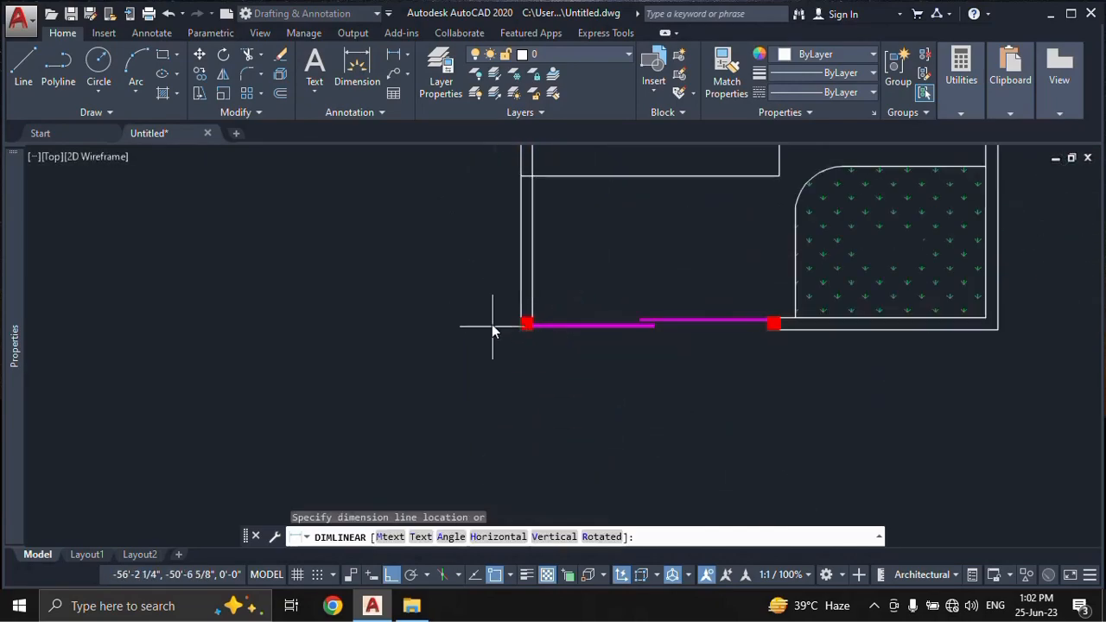
pyautogui.moveTo(486, 233); pyautogui.dragTo(460, 343, button='middle')
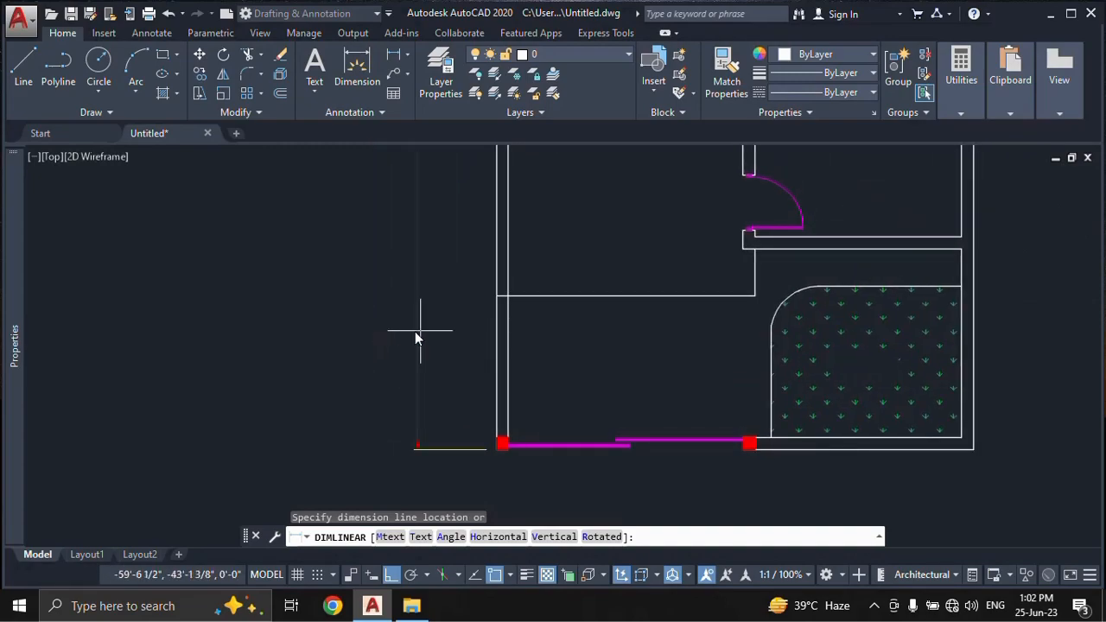
pyautogui.scroll(-4, 441, 334)
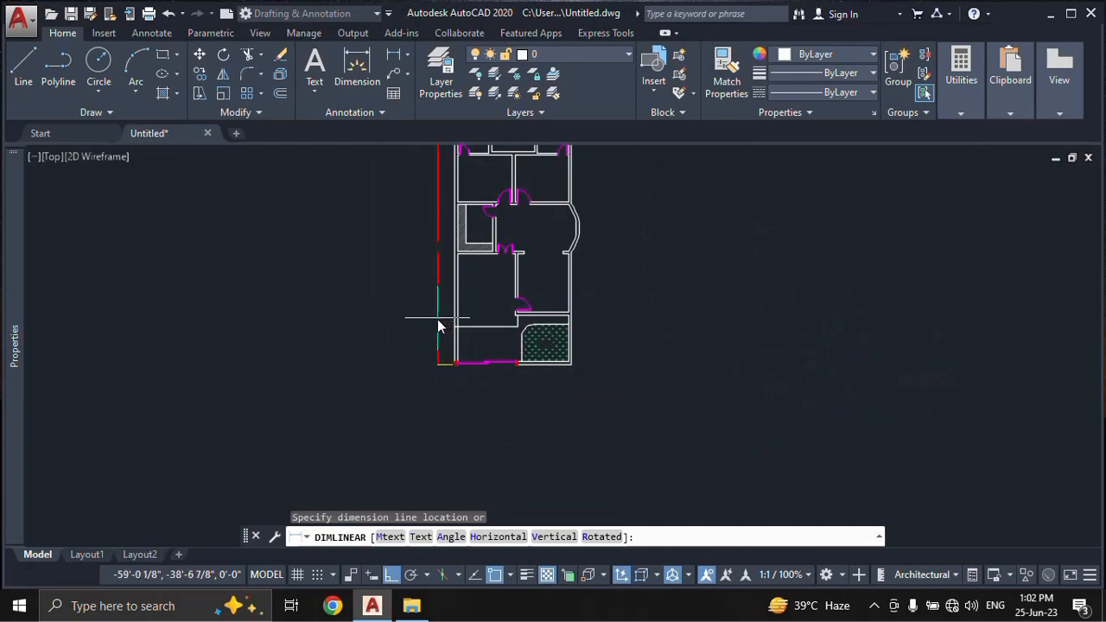
pyautogui.scroll(2, 439, 402)
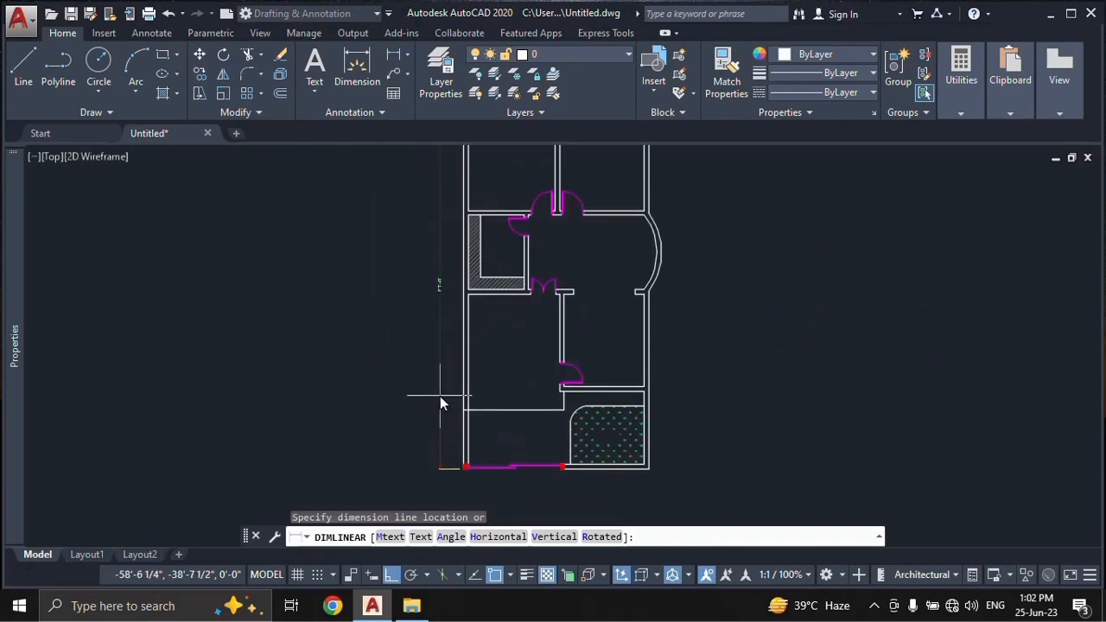
pyautogui.click(446, 398)
pyautogui.scroll(5, 444, 273)
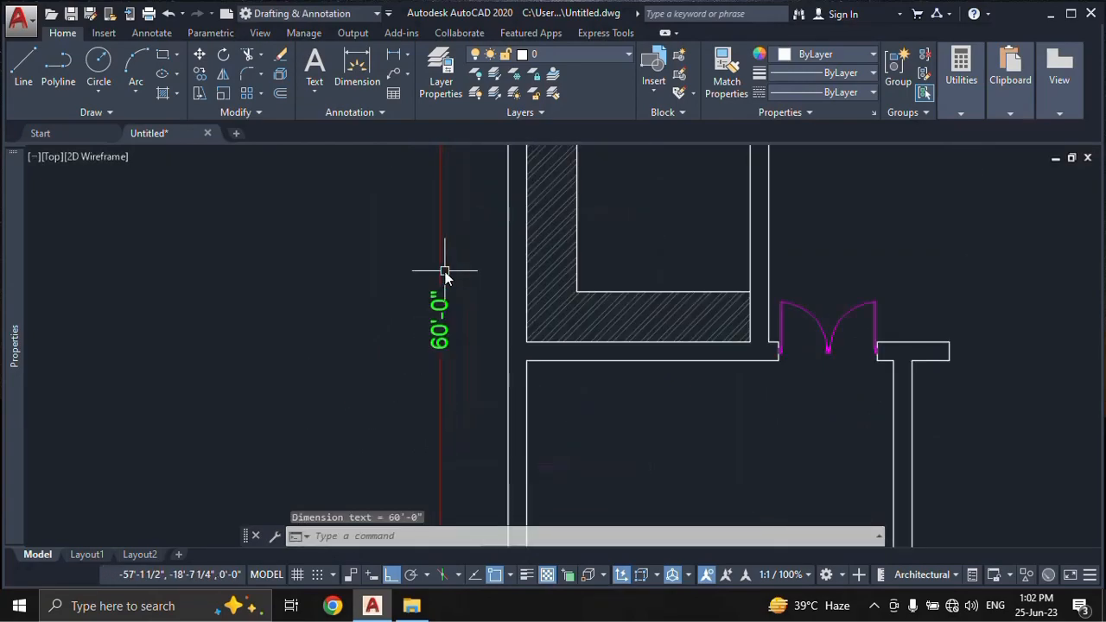
pyautogui.scroll(-6, 440, 373)
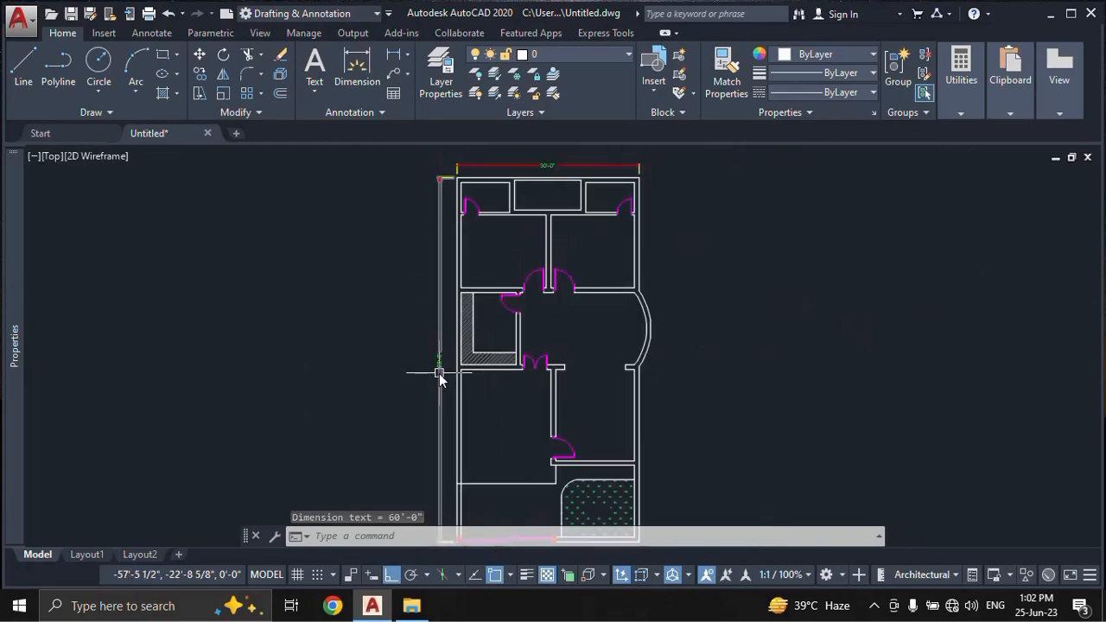
# - Add an aligned dimension across the upper wall of the upper middle room, with the dimension line inside the room
pyautogui.click(408, 57)
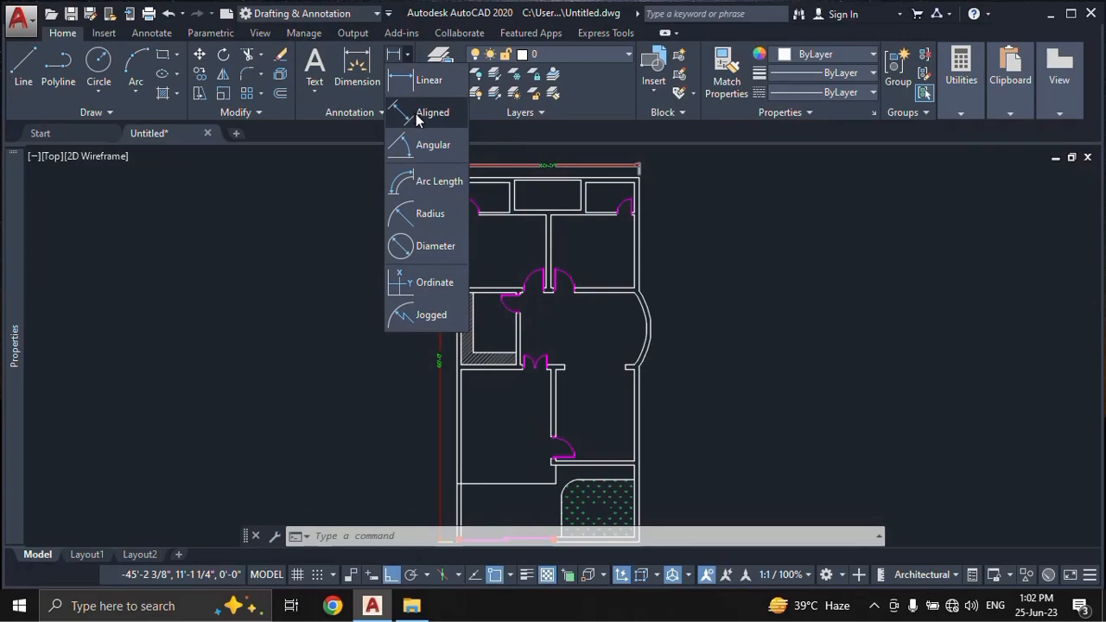
pyautogui.click(416, 114)
pyautogui.scroll(5, 584, 204)
pyautogui.moveTo(620, 198); pyautogui.dragTo(893, 236, button='middle')
pyautogui.scroll(4, 330, 229)
pyautogui.moveTo(510, 256)
pyautogui.mouseDown(button='middle')
pyautogui.moveTo(410, 308)
pyautogui.moveTo(406, 323)
pyautogui.mouseUp(button='middle')
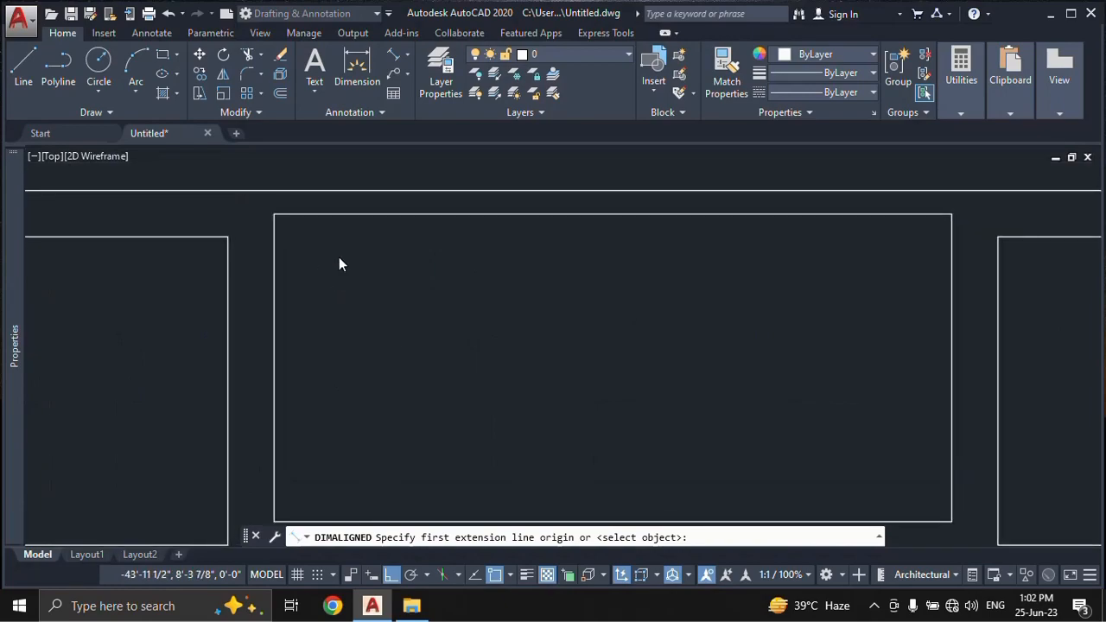
pyautogui.click(275, 216)
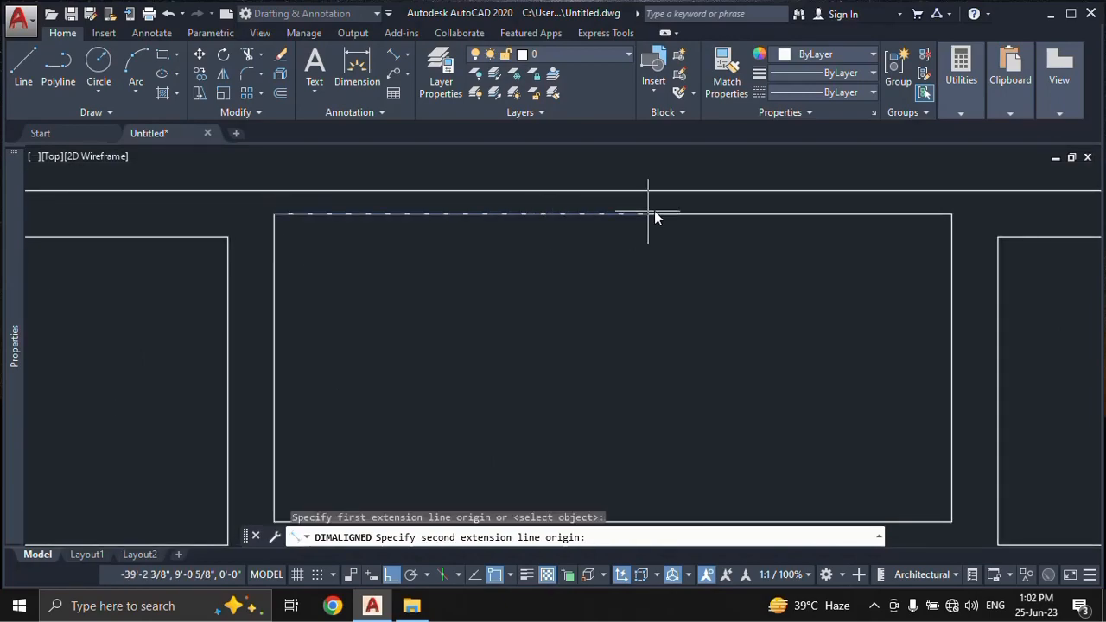
pyautogui.click(954, 217)
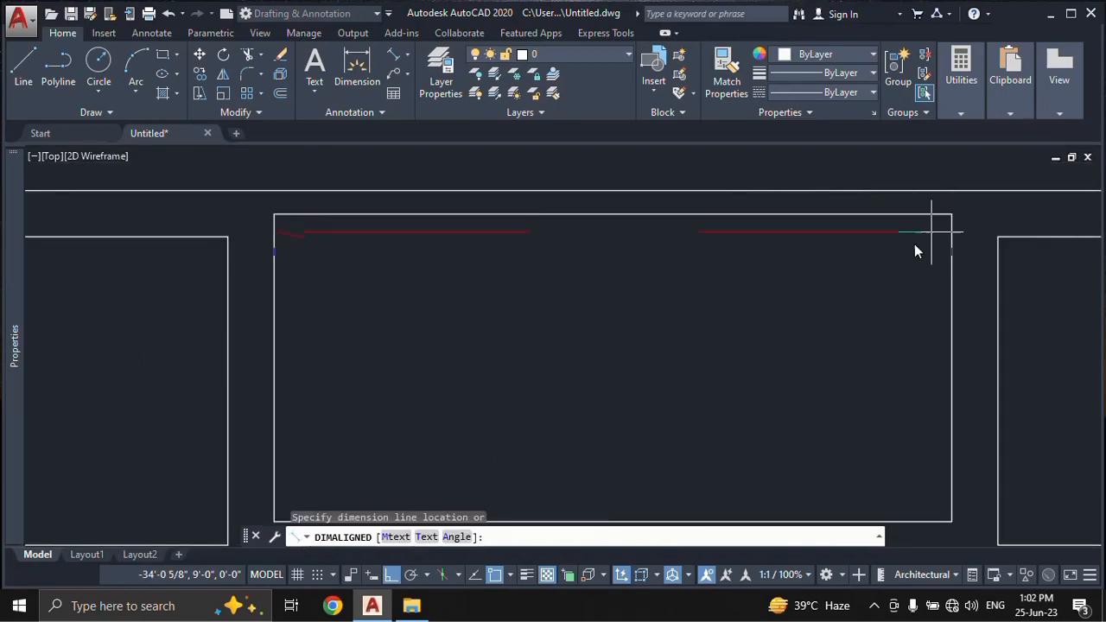
pyautogui.click(870, 290)
pyautogui.scroll(-4, 533, 316)
pyautogui.moveTo(585, 334); pyautogui.dragTo(533, 256, button='middle')
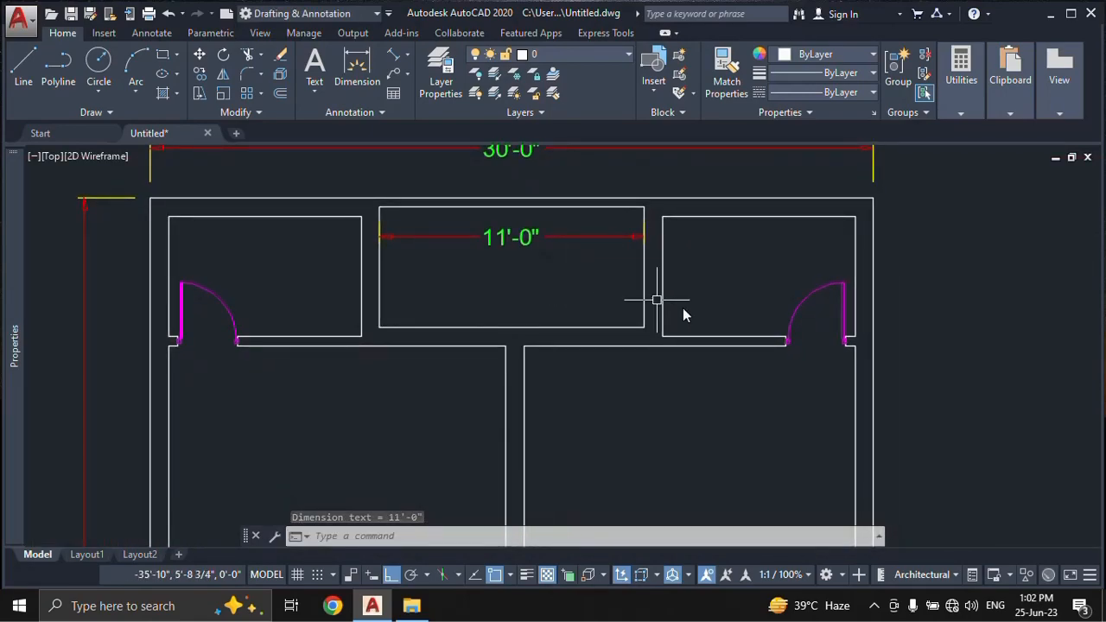
# - Draw a slanted line about 5'-9 1/2" long in the empty space to the right of the plan
pyautogui.write('l')
pyautogui.press('Return')
pyautogui.moveTo(1067, 333); pyautogui.dragTo(790, 308, button='middle')
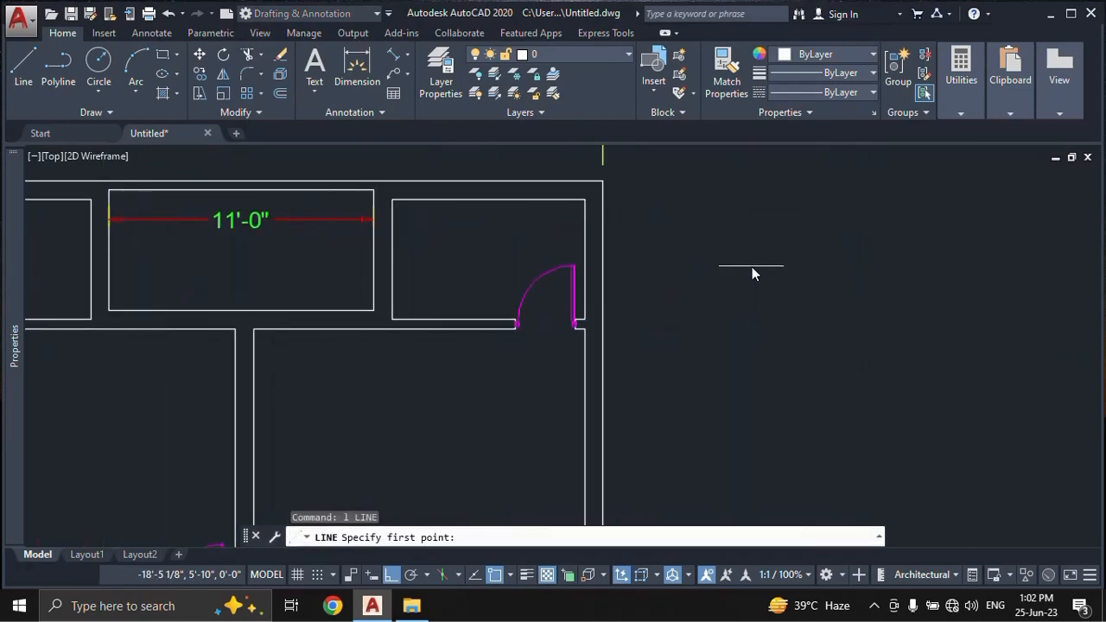
pyautogui.click(752, 267)
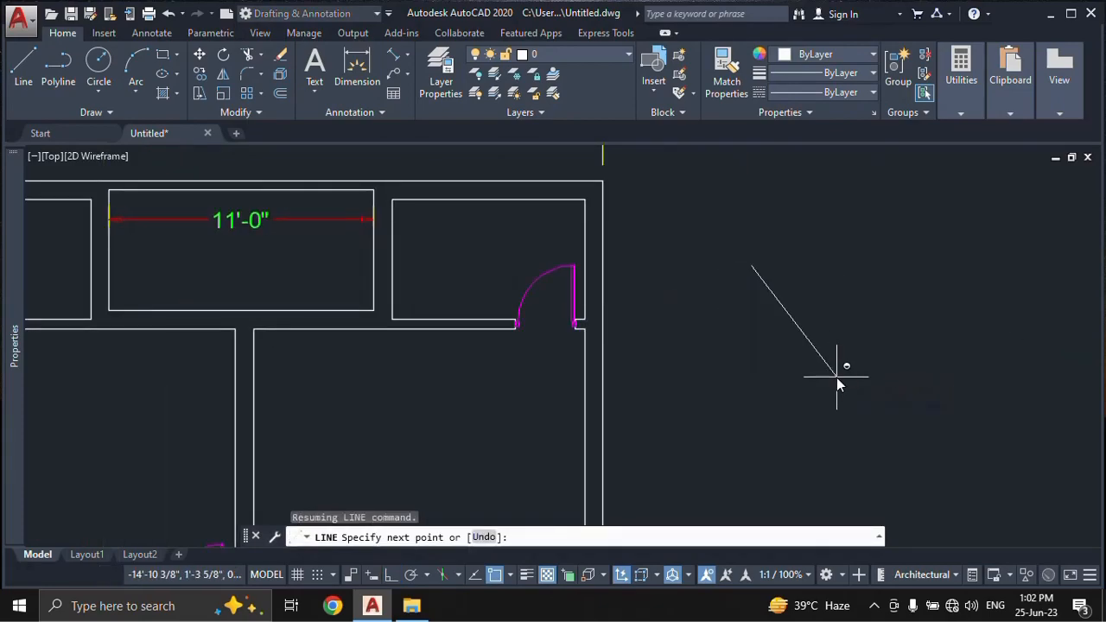
pyautogui.click(837, 378)
pyautogui.press('Escape')
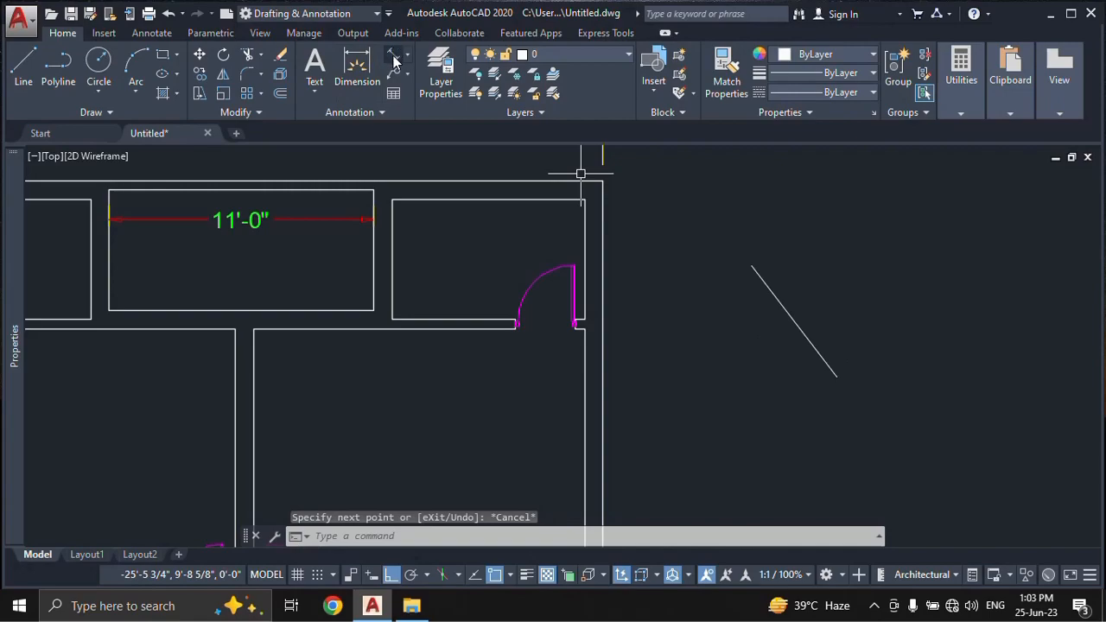
# - Add an aligned dimension between the slanted line's endpoints, parallel to the line on its upper right side
pyautogui.write('dal')
pyautogui.press('Return')
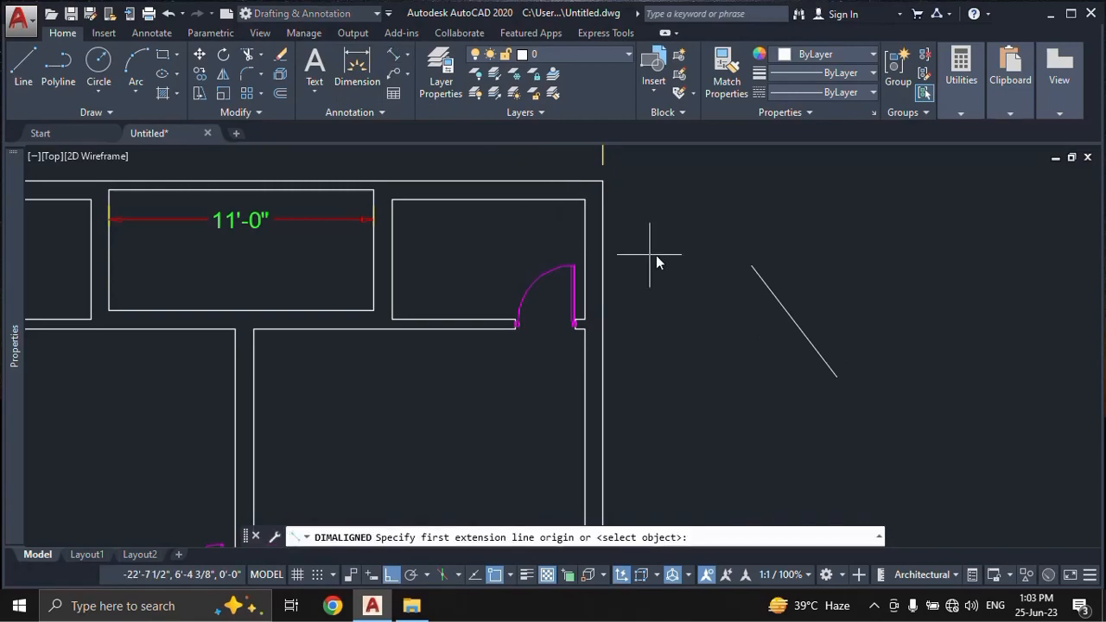
pyautogui.click(752, 267)
pyautogui.click(837, 376)
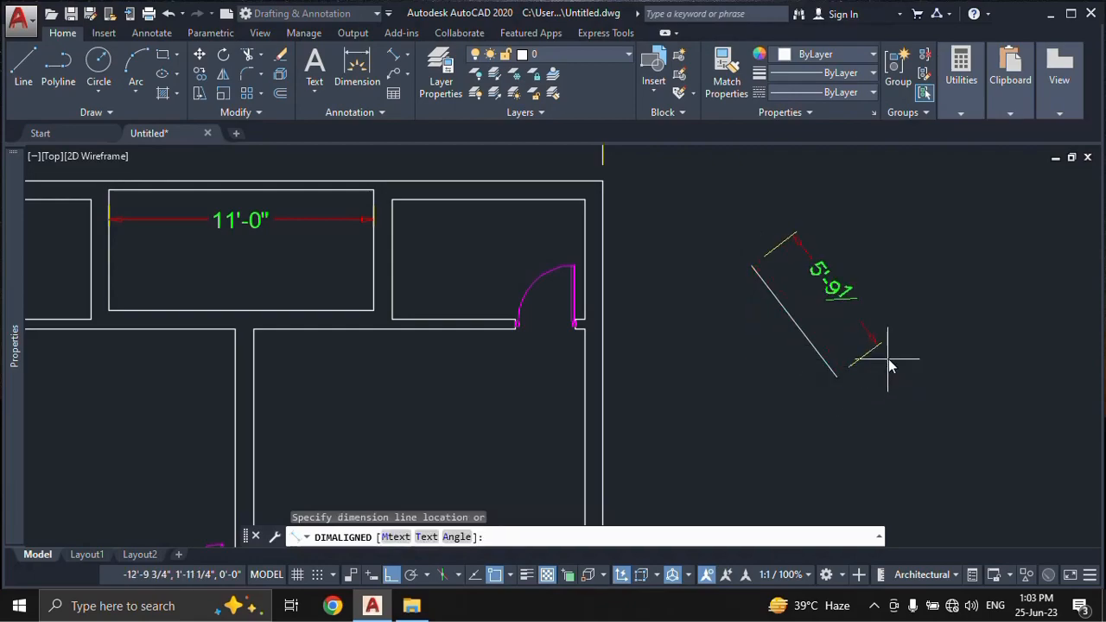
pyautogui.click(872, 368)
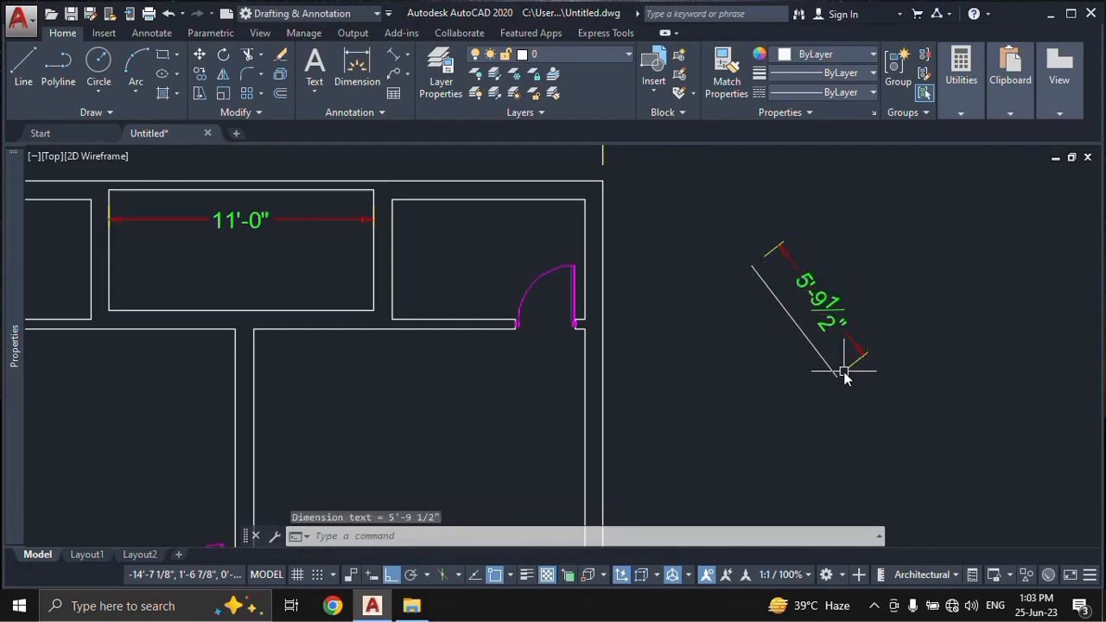
# - Add a horizontal linear dimension between the slanted line's endpoints, placed below the line
pyautogui.click(409, 55)
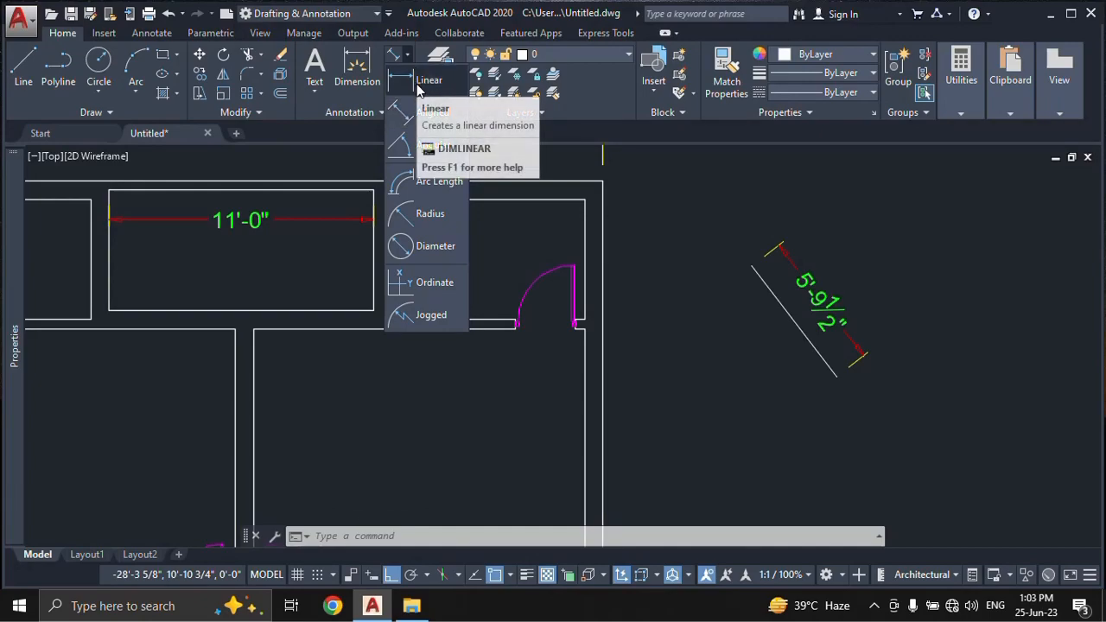
pyautogui.click(424, 81)
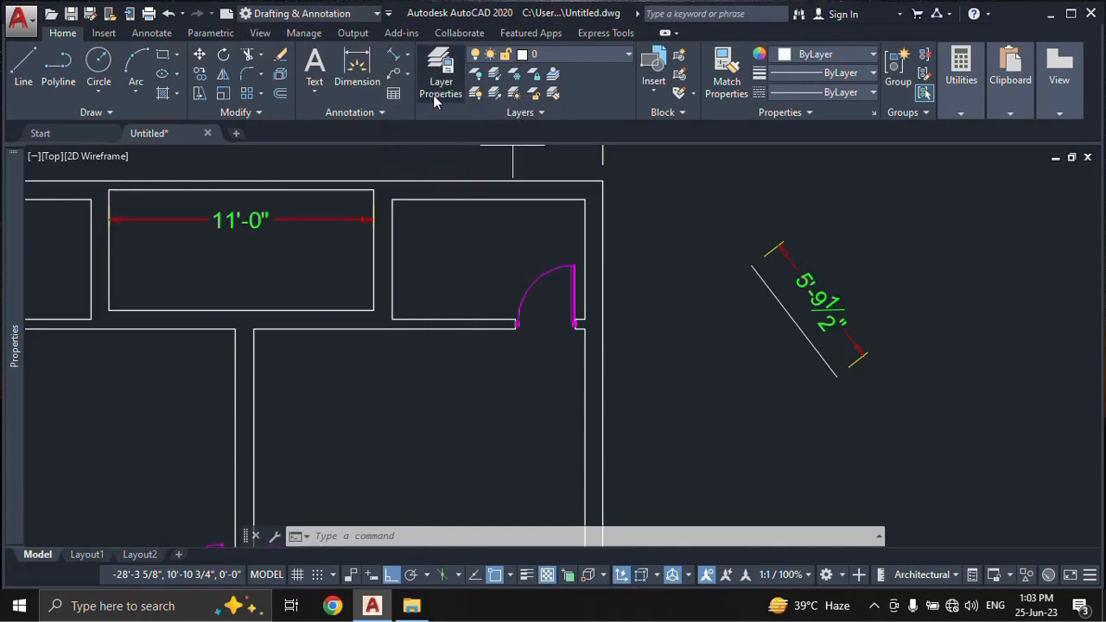
pyautogui.click(751, 269)
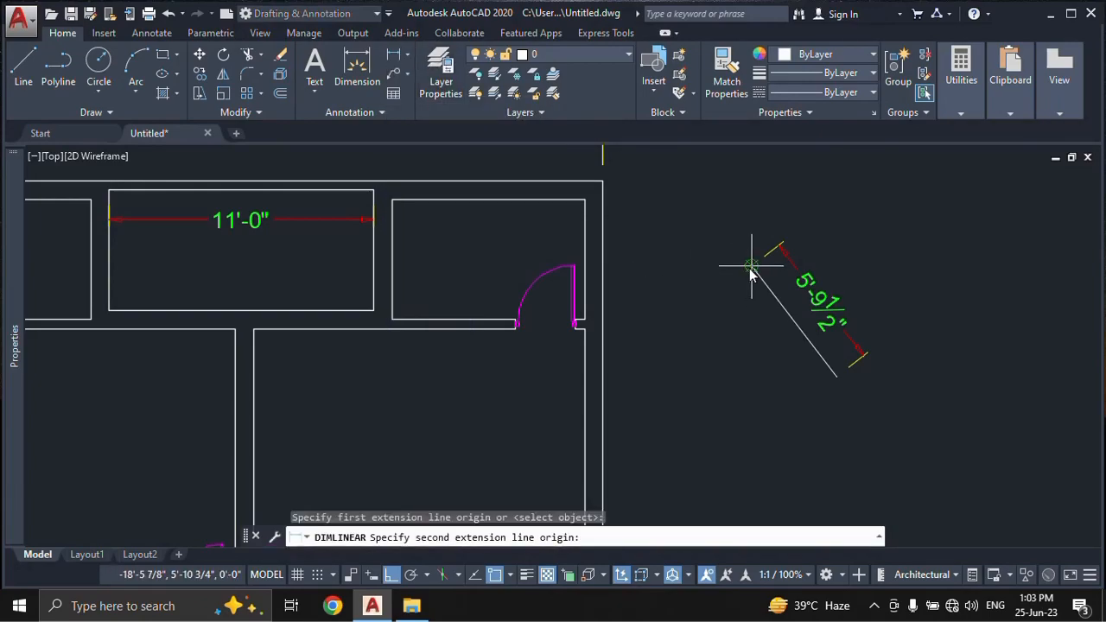
pyautogui.click(838, 383)
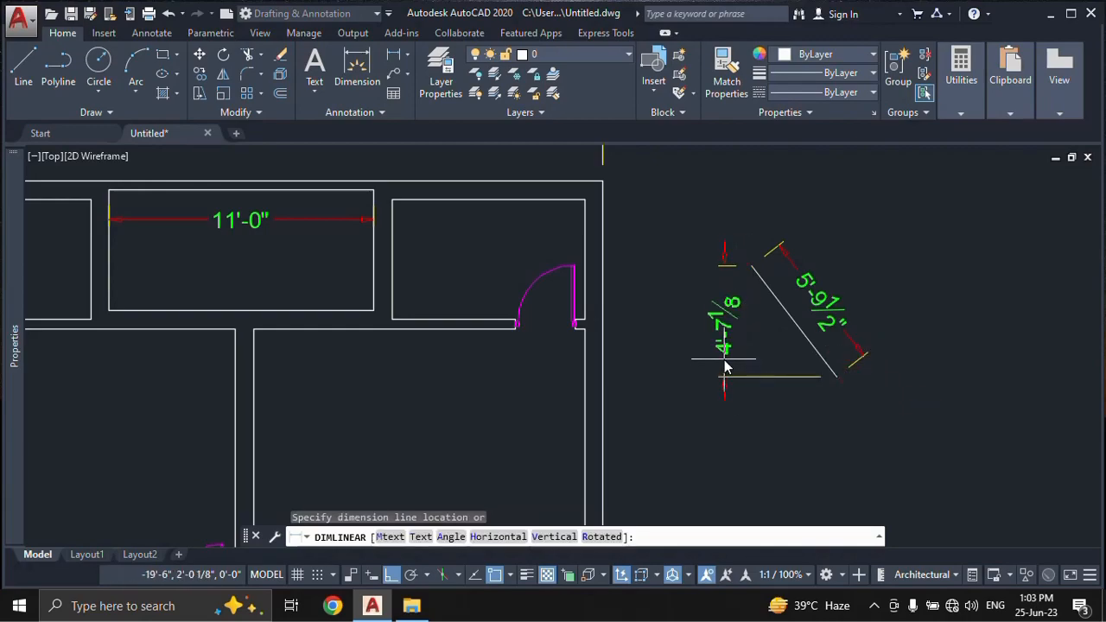
pyautogui.click(755, 408)
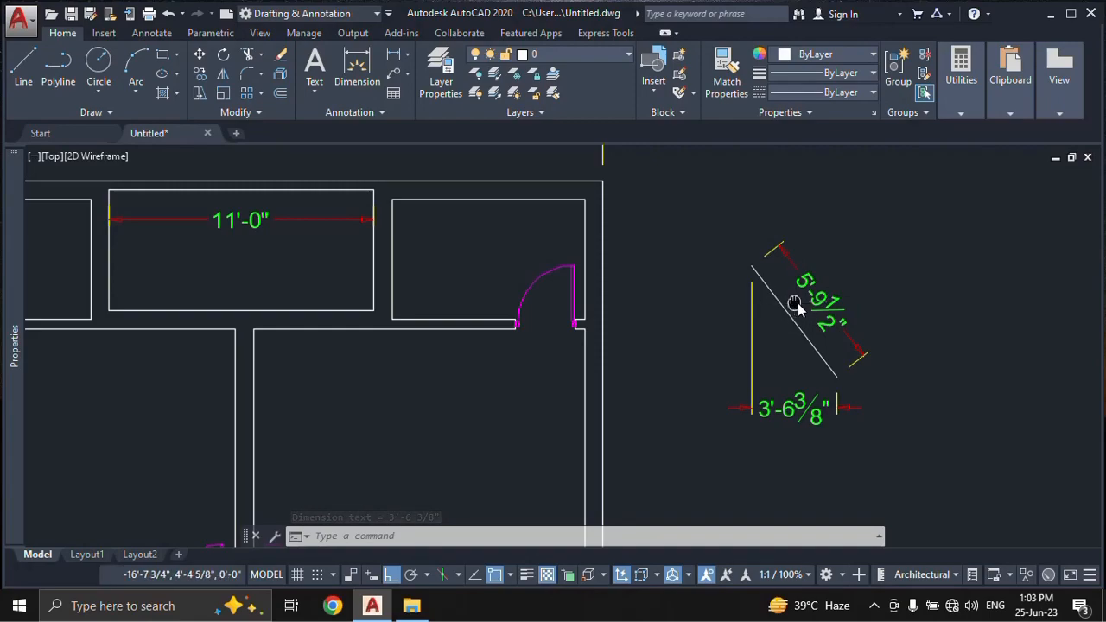
# - Erase the slanted line together with its aligned and linear dimensions
pyautogui.moveTo(793, 305); pyautogui.dragTo(852, 279, button='middle')
pyautogui.scroll(-3, 730, 305)
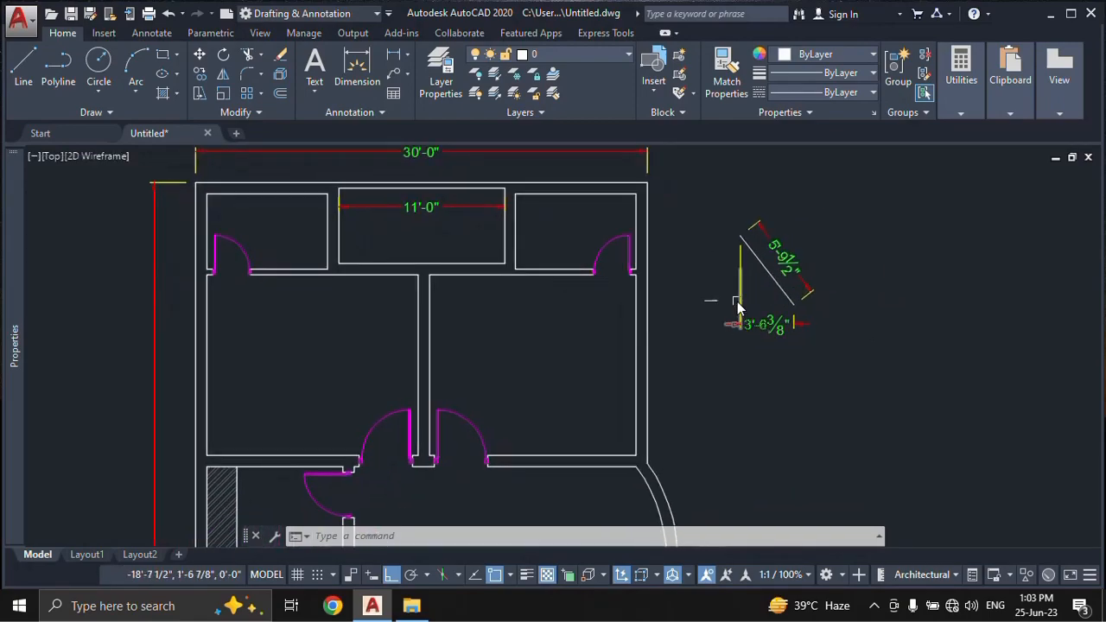
pyautogui.click(781, 253)
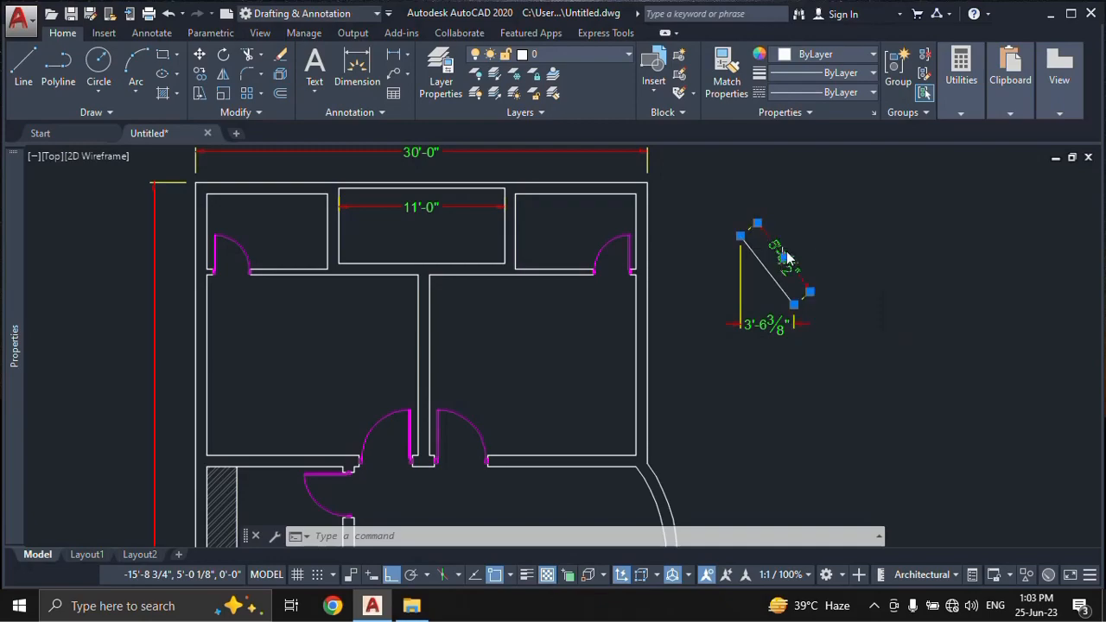
pyautogui.click(821, 216)
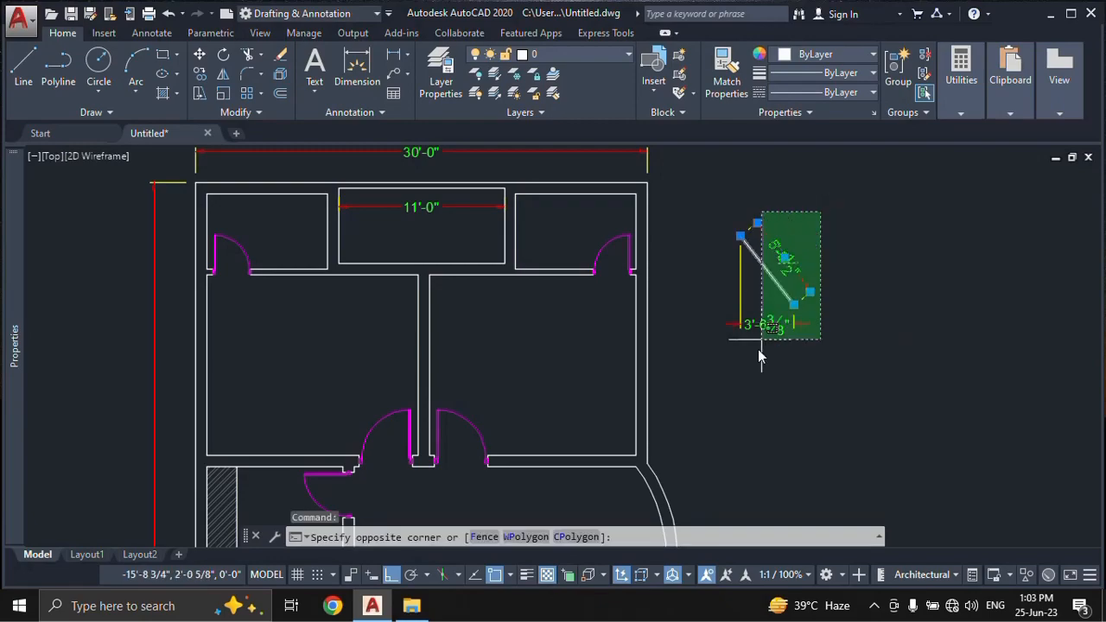
pyautogui.click(733, 374)
pyautogui.press('Delete')
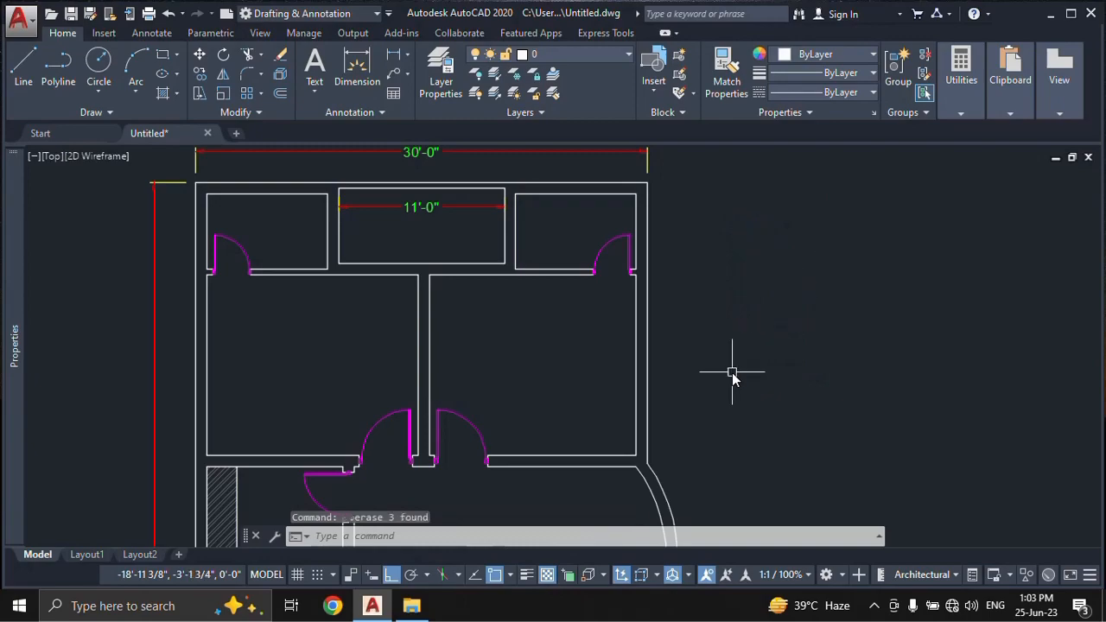
# - Add an aligned dimension from the plan's upper right outer corner to the right bedroom's lower right inner corner, with Ortho off, placed outside the wall
pyautogui.moveTo(721, 259)
pyautogui.mouseDown(button='middle')
pyautogui.moveTo(761, 294)
pyautogui.moveTo(768, 273)
pyautogui.mouseUp(button='middle')
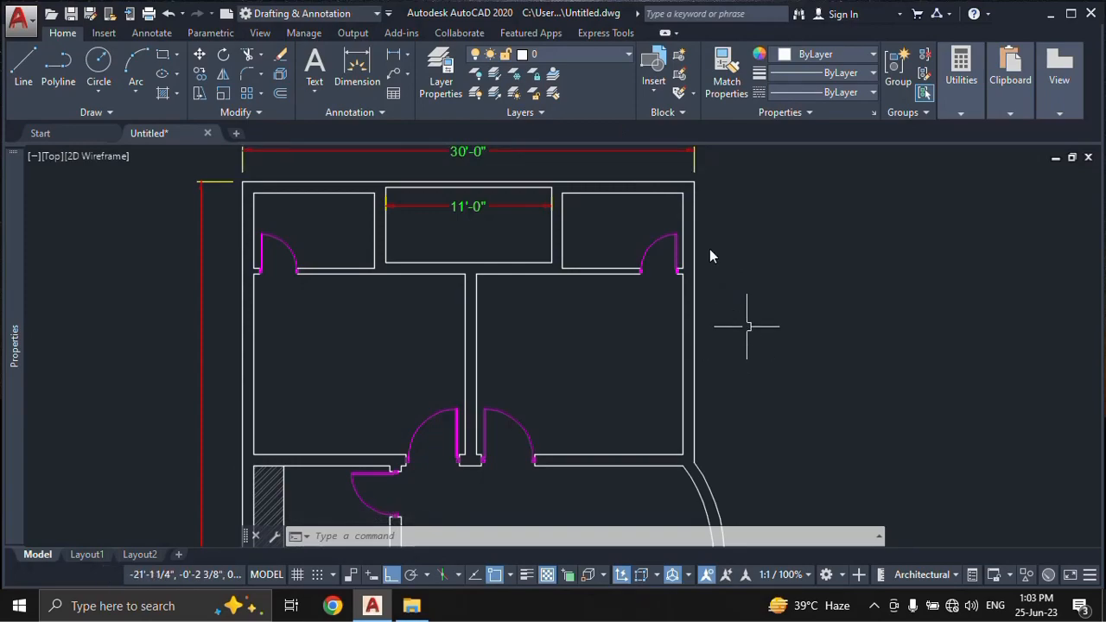
pyautogui.click(408, 59)
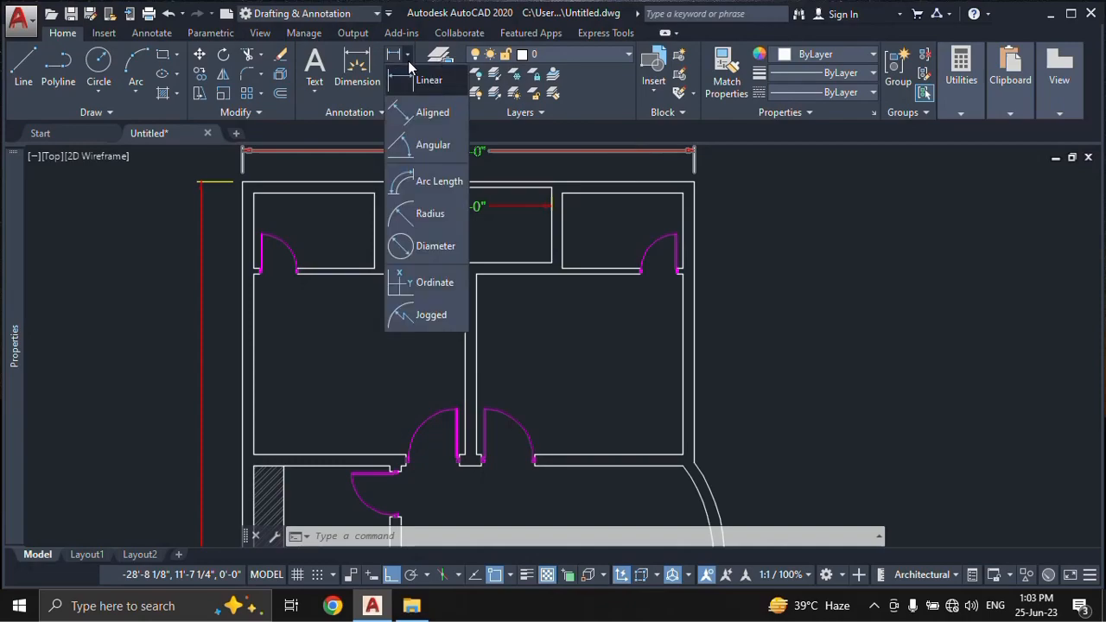
pyautogui.click(423, 117)
pyautogui.scroll(2, 728, 215)
pyautogui.scroll(2, 672, 185)
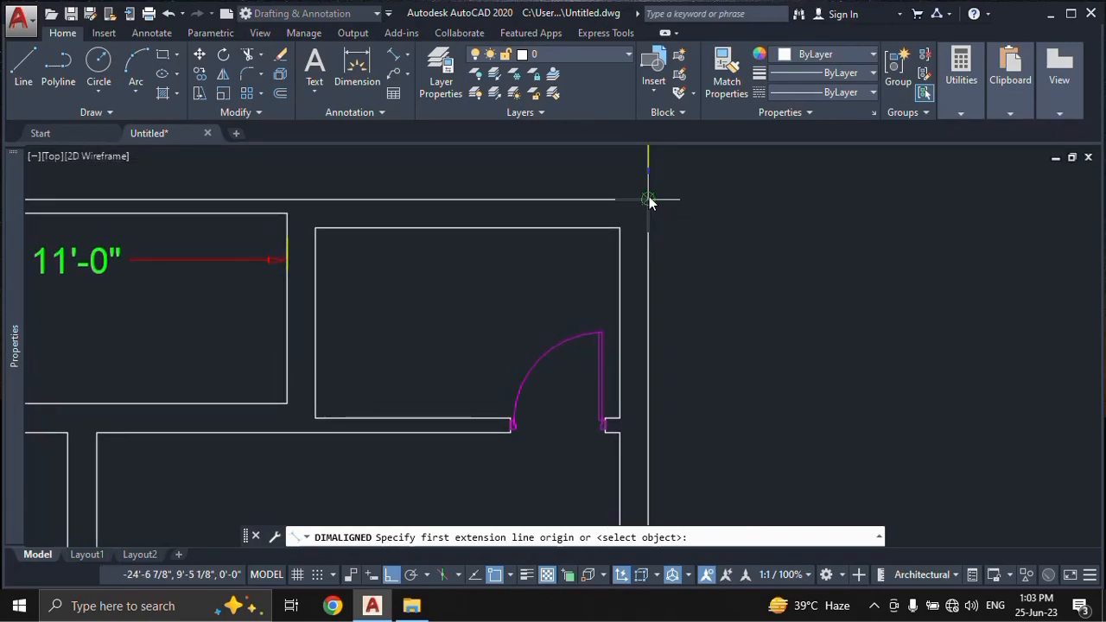
pyautogui.click(649, 200)
pyautogui.scroll(-4, 658, 259)
pyautogui.scroll(4, 647, 346)
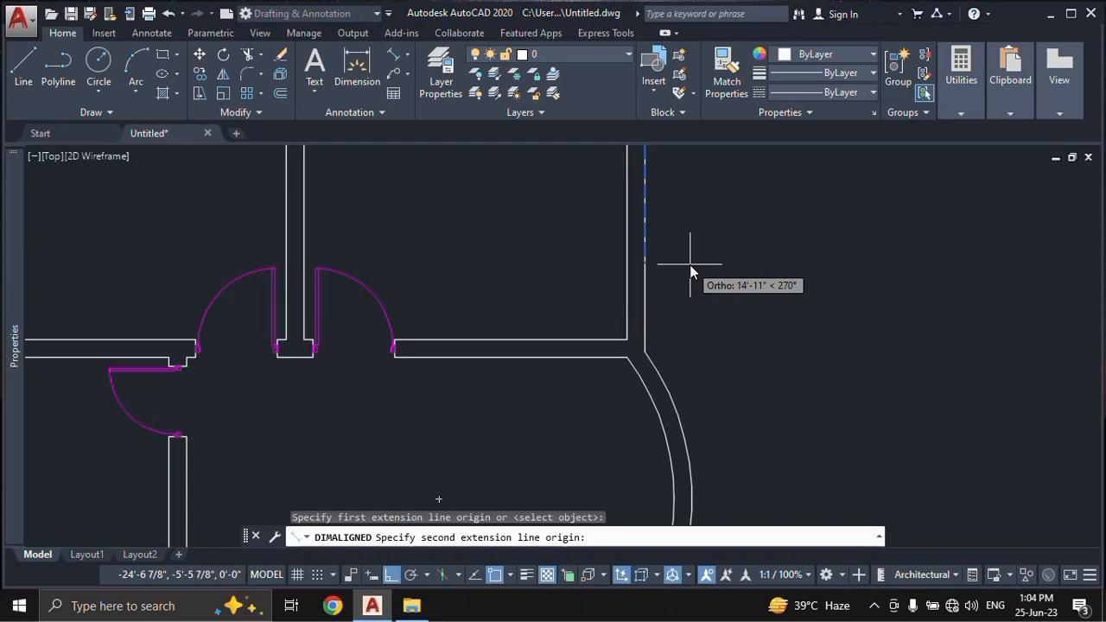
pyautogui.press('F8')
pyautogui.scroll(2, 642, 346)
pyautogui.scroll(-5, 644, 346)
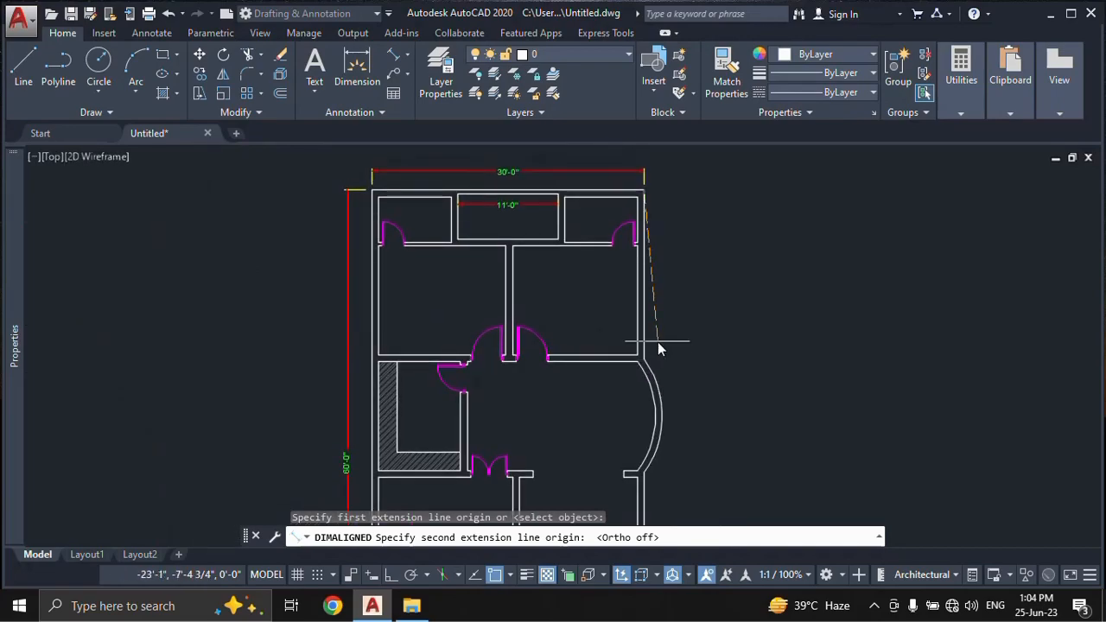
pyautogui.scroll(3, 658, 343)
pyautogui.scroll(2, 643, 368)
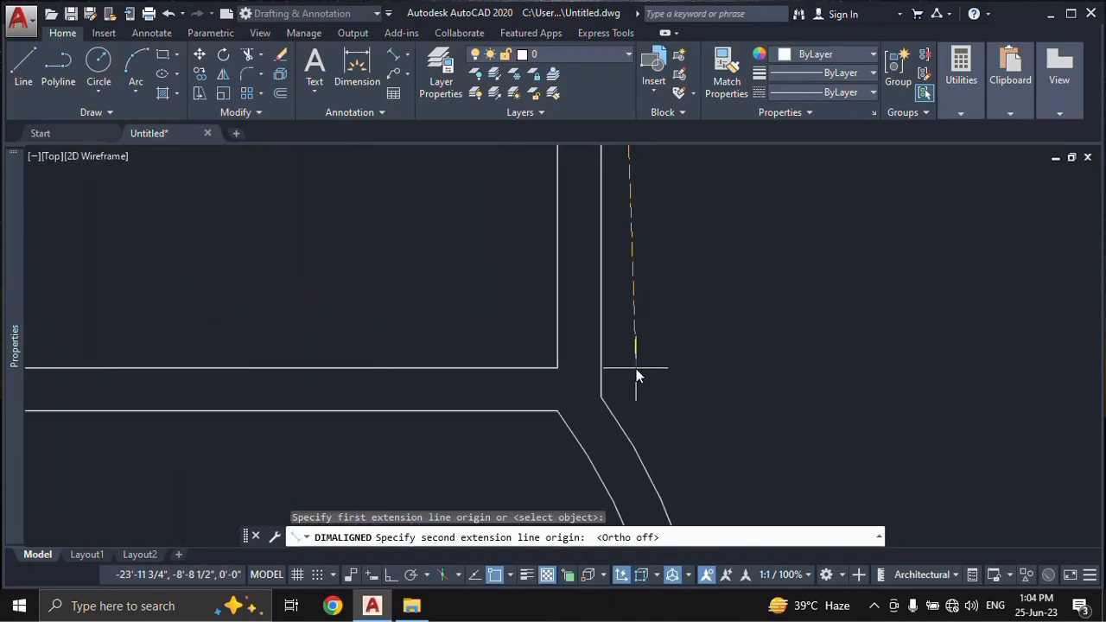
pyautogui.scroll(-2, 597, 377)
pyautogui.scroll(-1, 574, 380)
pyautogui.scroll(4, 572, 374)
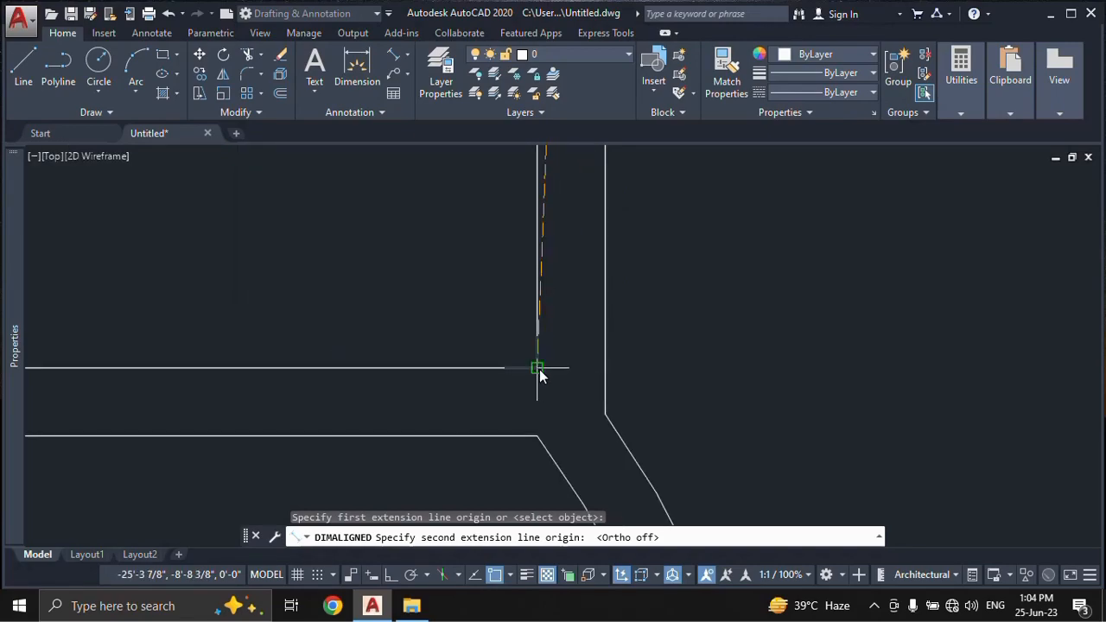
pyautogui.click(537, 368)
pyautogui.scroll(-4, 547, 375)
pyautogui.scroll(-3, 575, 384)
pyautogui.scroll(3, 581, 380)
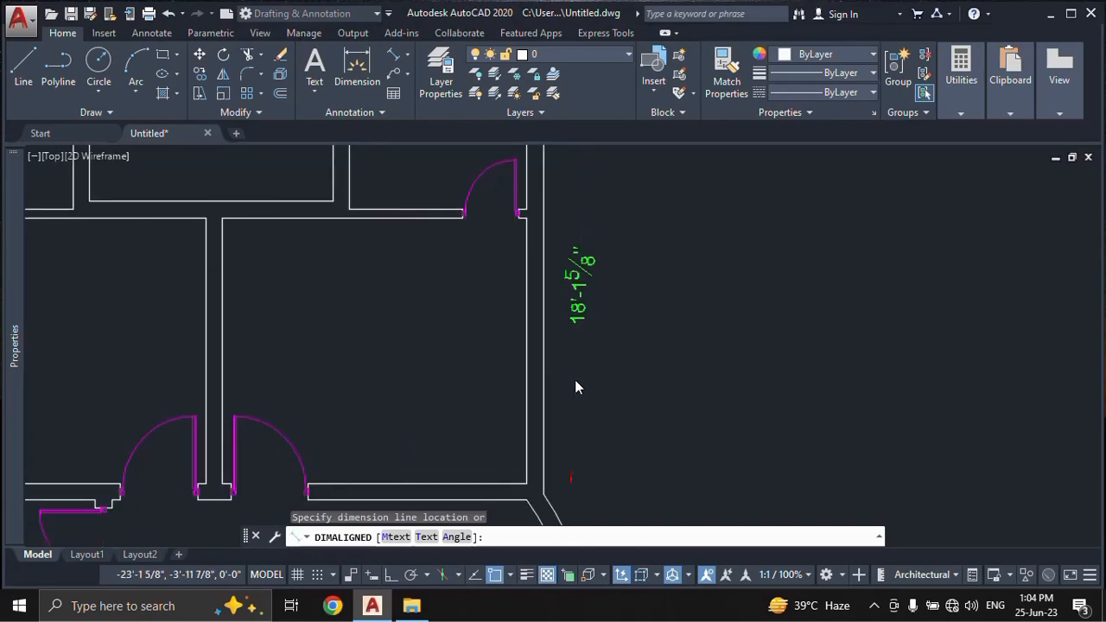
pyautogui.click(576, 387)
pyautogui.scroll(-3, 657, 328)
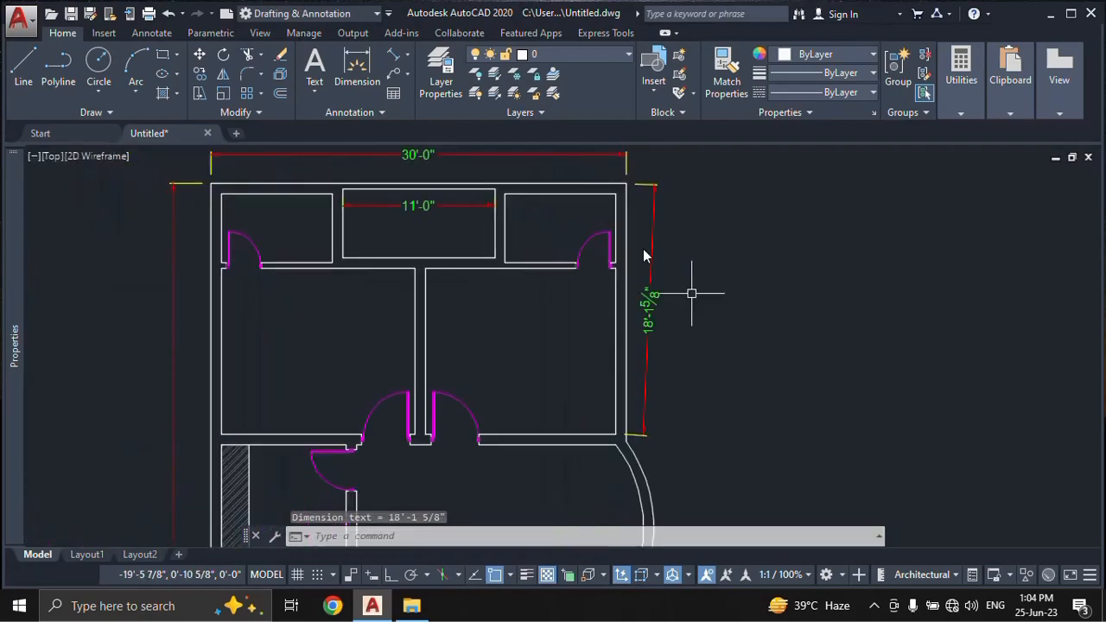
# - Add a vertical linear dimension between the same two corners, placed to the right of the slightly slanted aligned dimension
pyautogui.click(408, 59)
pyautogui.click(424, 82)
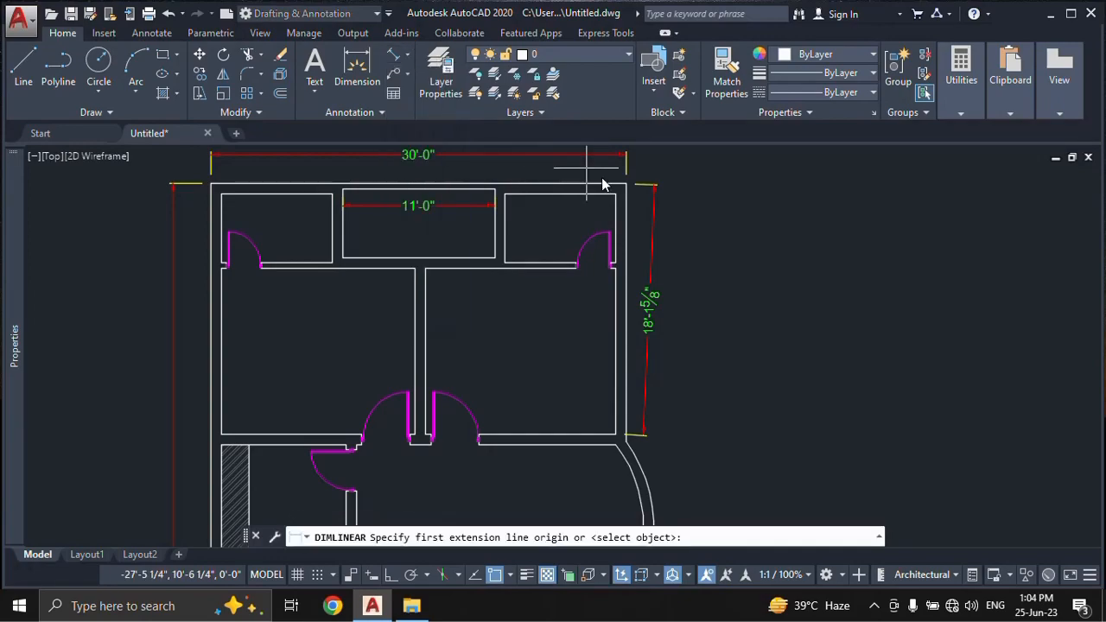
pyautogui.scroll(3, 612, 189)
pyautogui.click(629, 189)
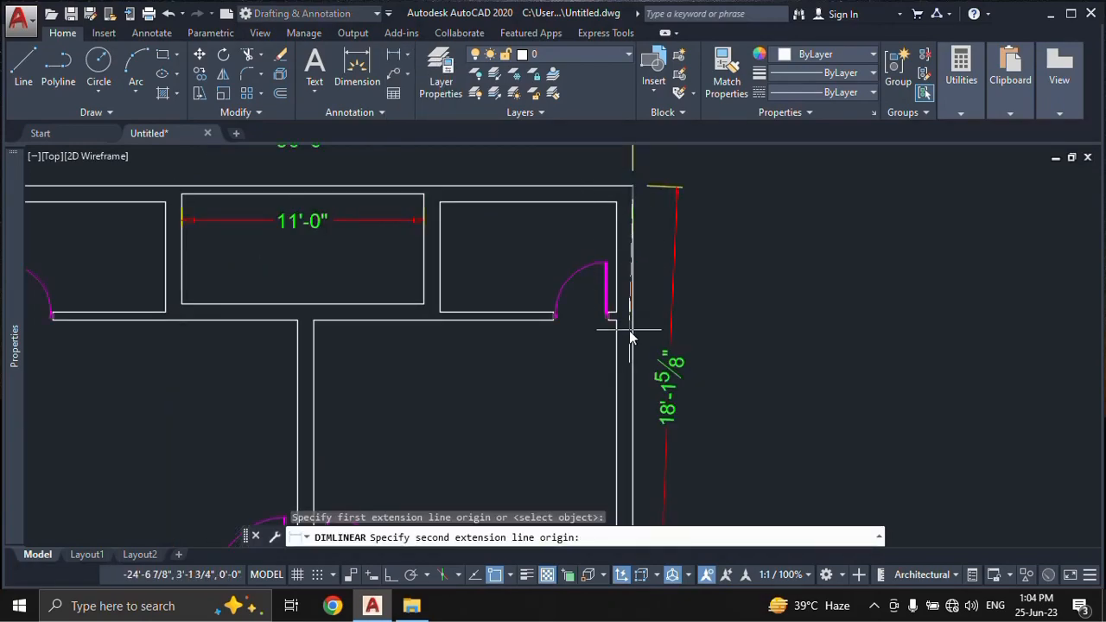
pyautogui.scroll(-4, 637, 325)
pyautogui.scroll(5, 637, 325)
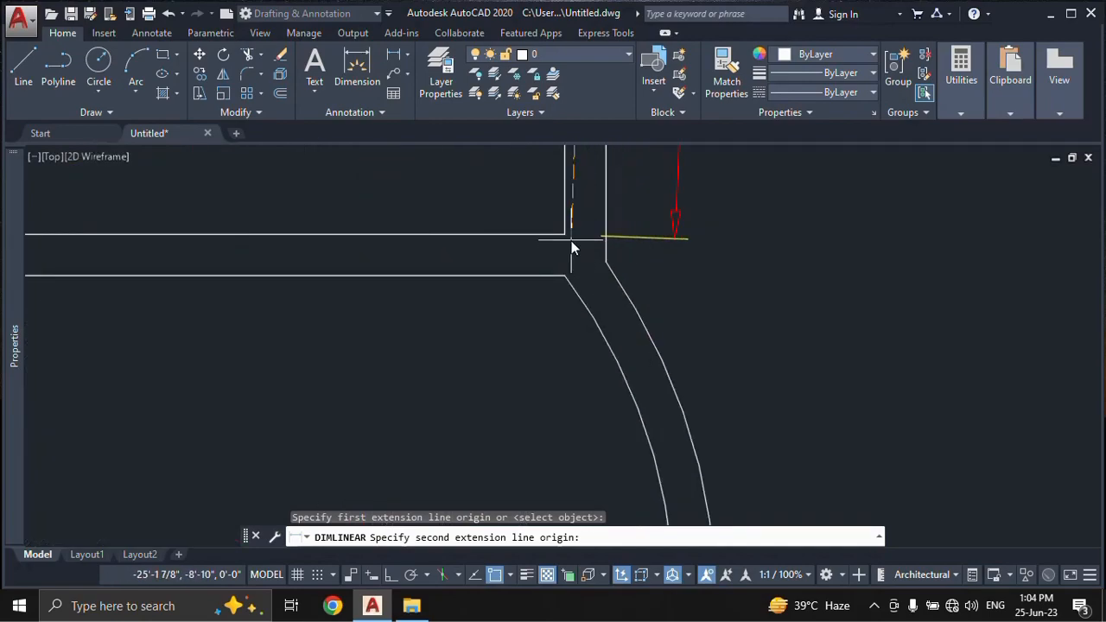
pyautogui.click(567, 236)
pyautogui.scroll(-3, 650, 241)
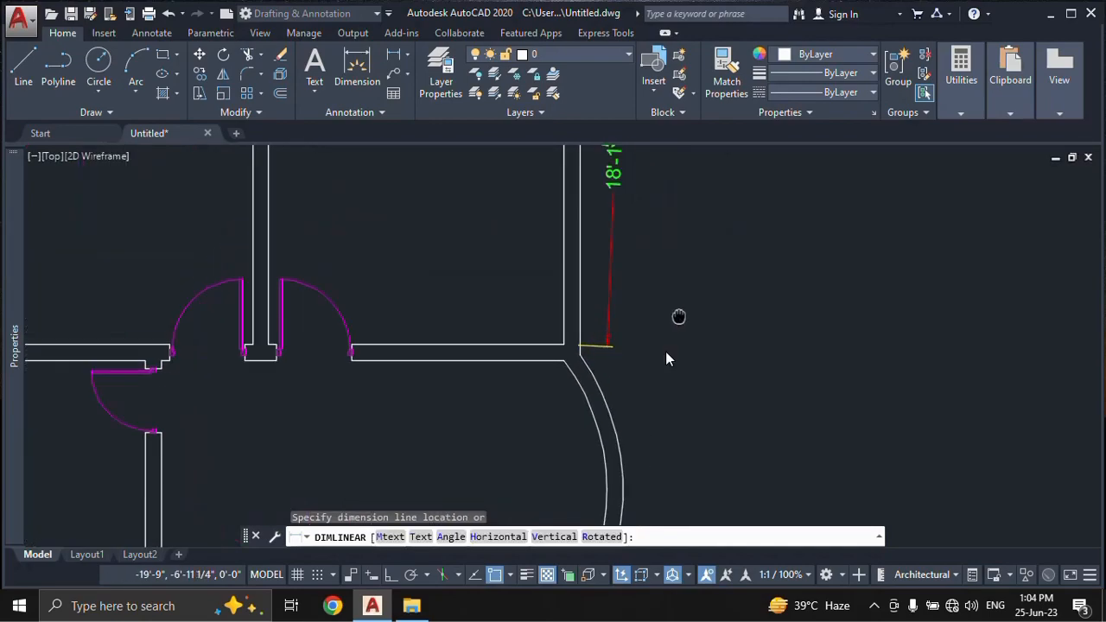
pyautogui.scroll(2, 666, 351)
pyautogui.click(630, 341)
pyautogui.moveTo(697, 222)
pyautogui.mouseDown(button='middle')
pyautogui.moveTo(672, 311)
pyautogui.moveTo(679, 285)
pyautogui.mouseUp(button='middle')
pyautogui.scroll(-2, 672, 309)
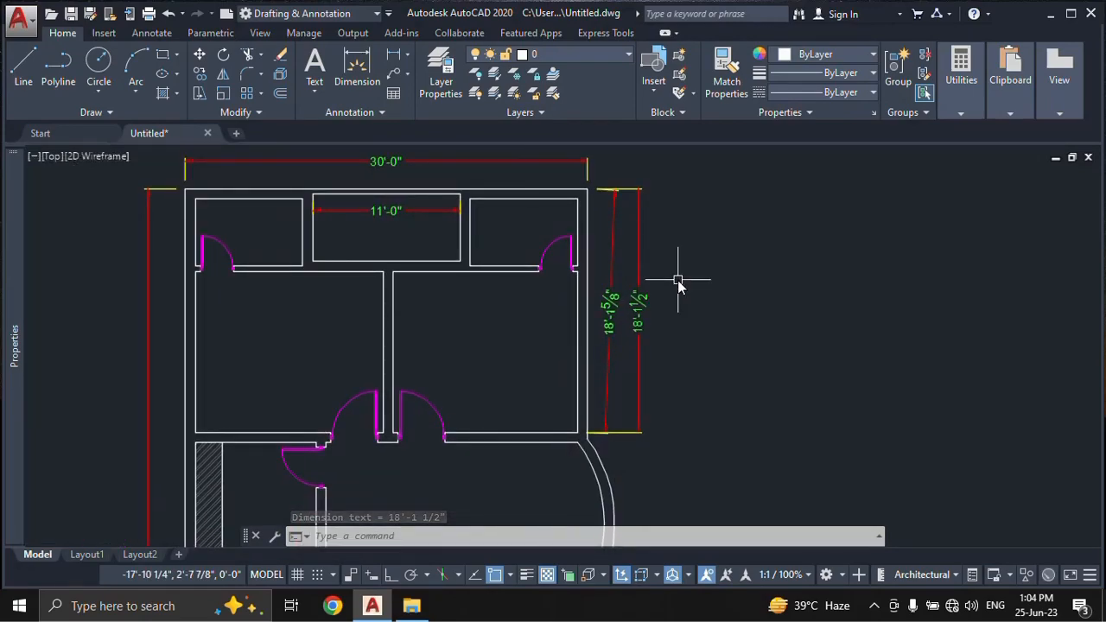
pyautogui.moveTo(678, 285); pyautogui.dragTo(687, 280, button='middle')
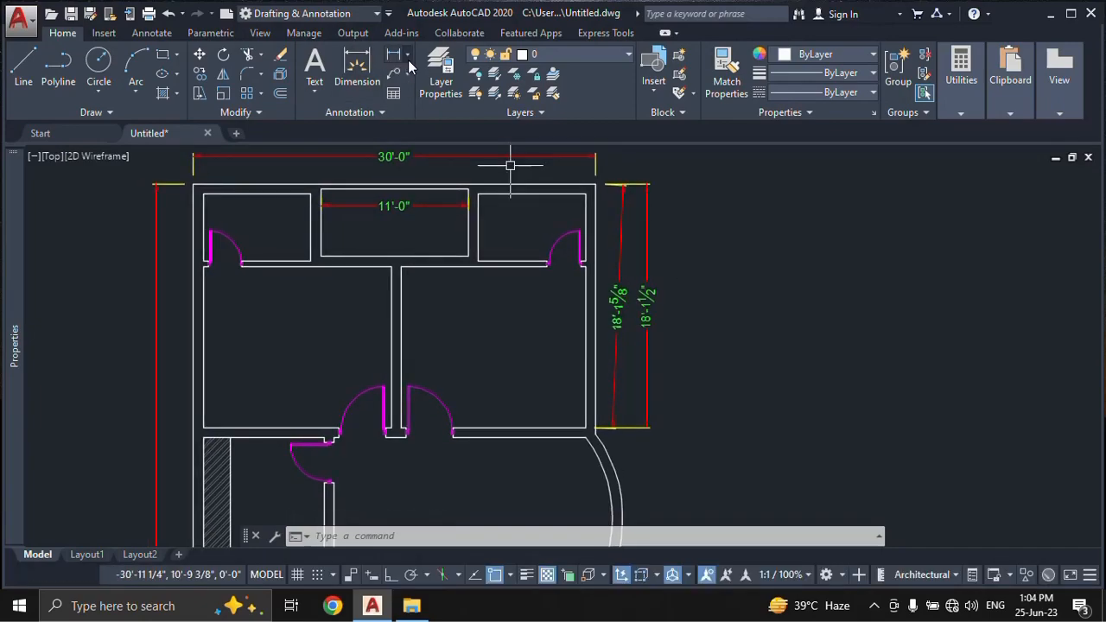
# - Add an angular dimension inside the right bedroom's lower right corner, between the right wall's and lower wall's inner lines
pyautogui.click(409, 59)
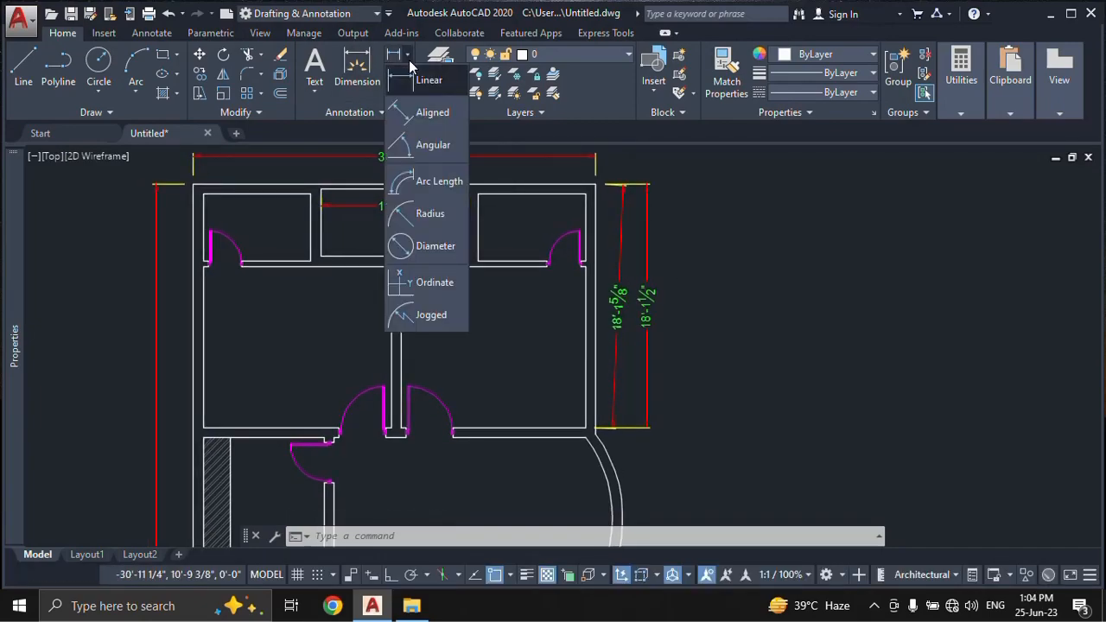
pyautogui.click(409, 152)
pyautogui.scroll(3, 496, 301)
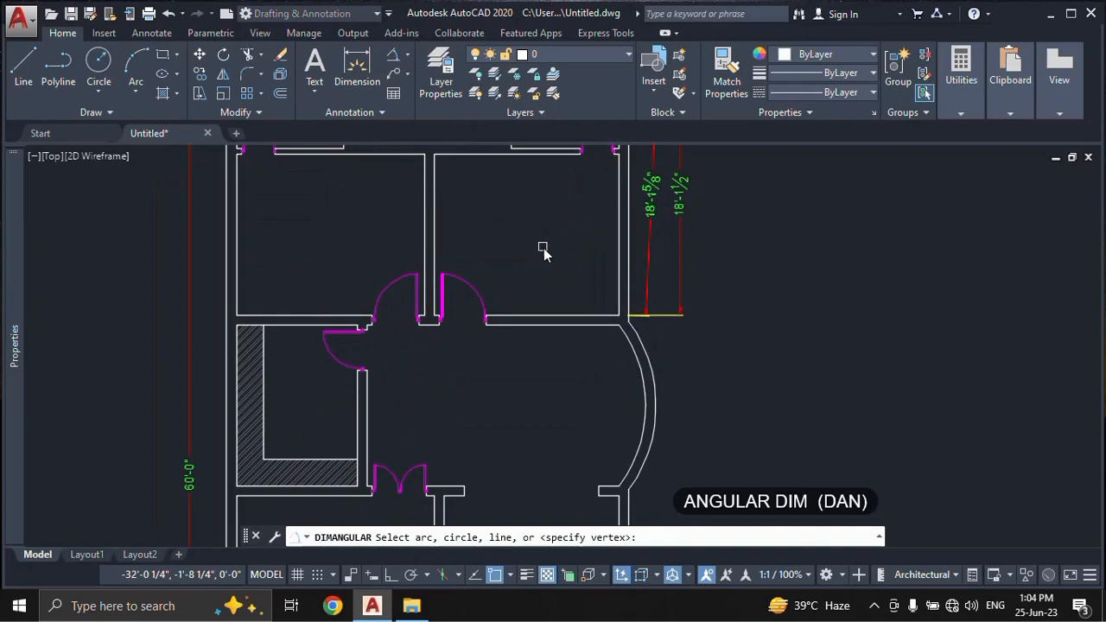
pyautogui.scroll(3, 562, 257)
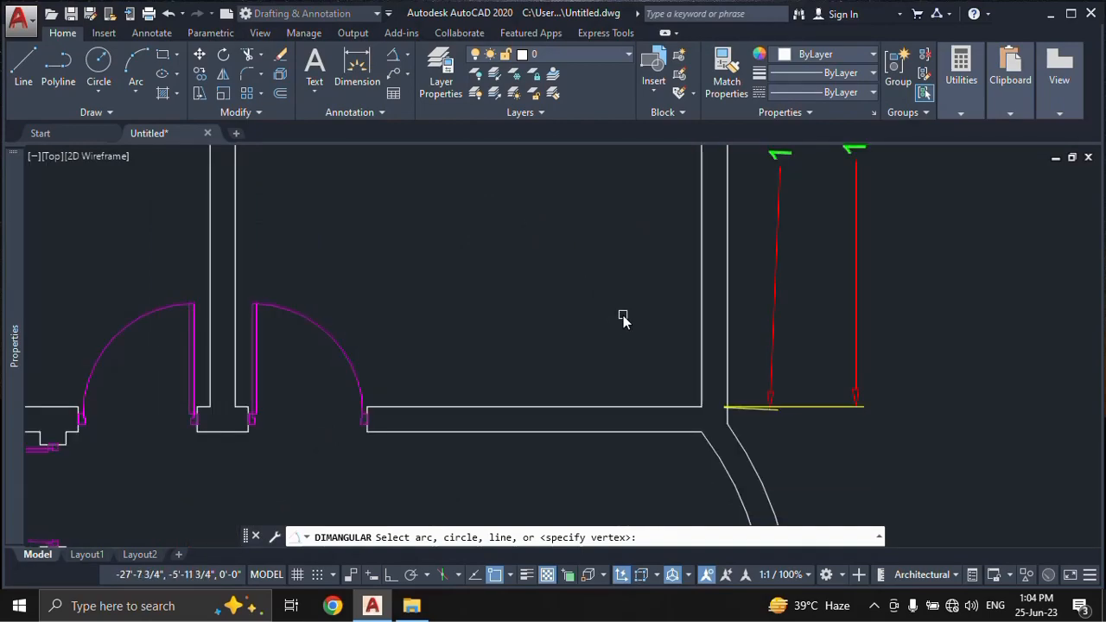
pyautogui.click(701, 277)
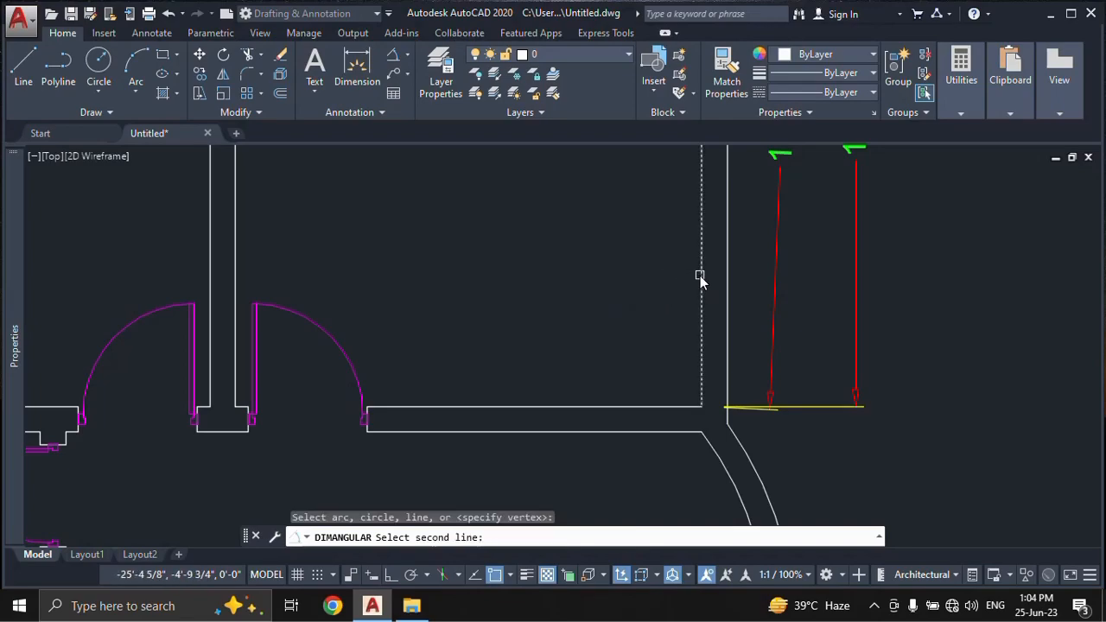
pyautogui.click(598, 406)
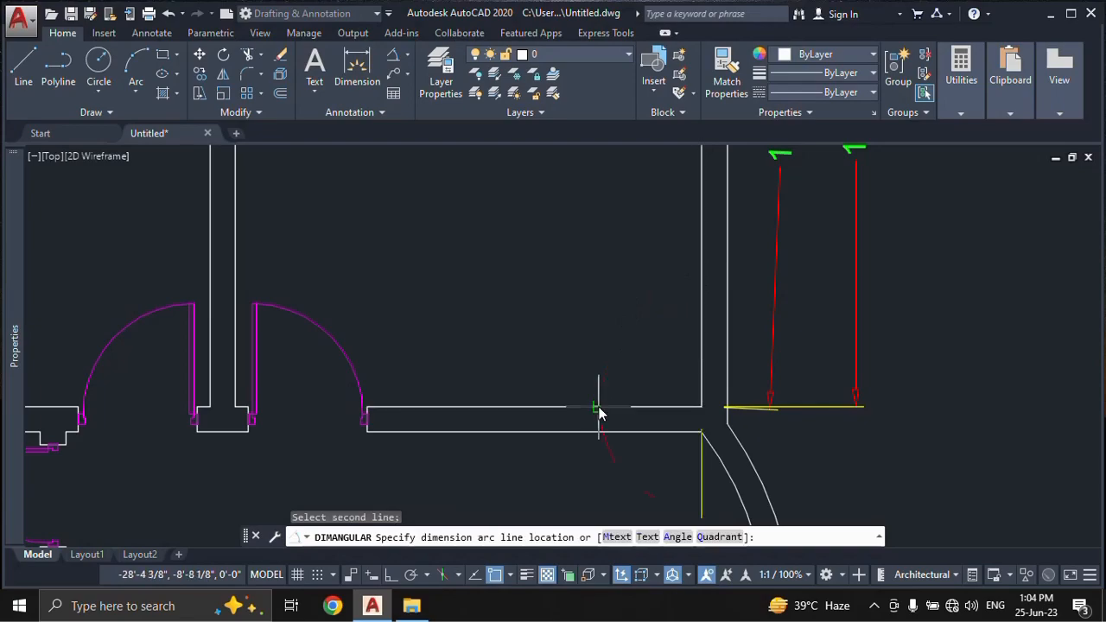
pyautogui.click(609, 360)
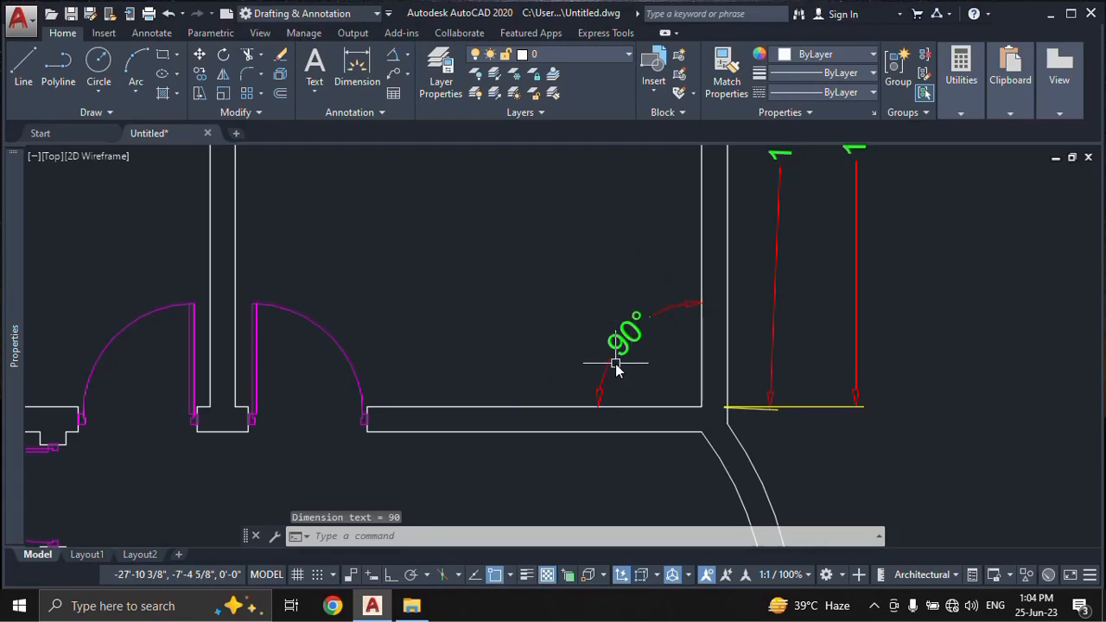
# - Add an arc length dimension to the outer line of the curved wall, placed outside the plan
pyautogui.click(408, 55)
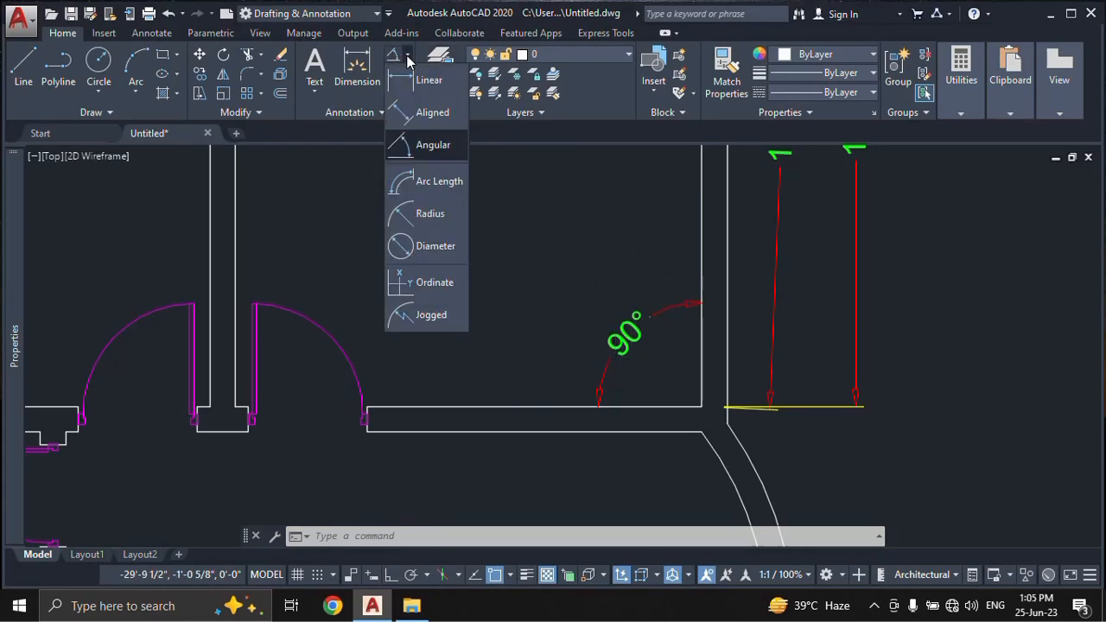
pyautogui.click(432, 183)
pyautogui.scroll(-3, 505, 252)
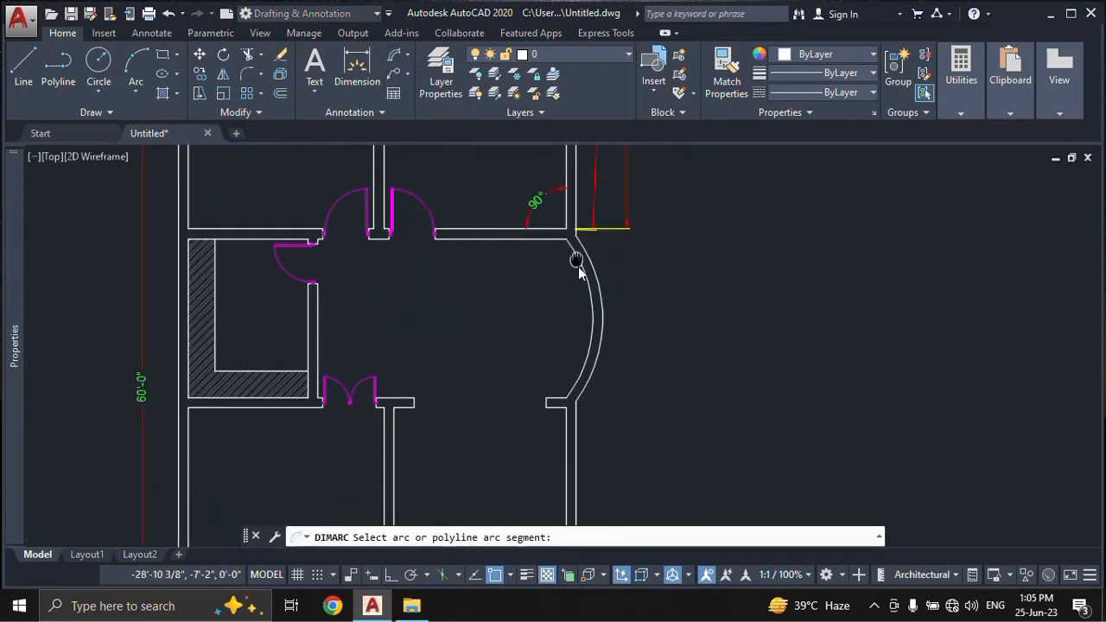
pyautogui.click(592, 254)
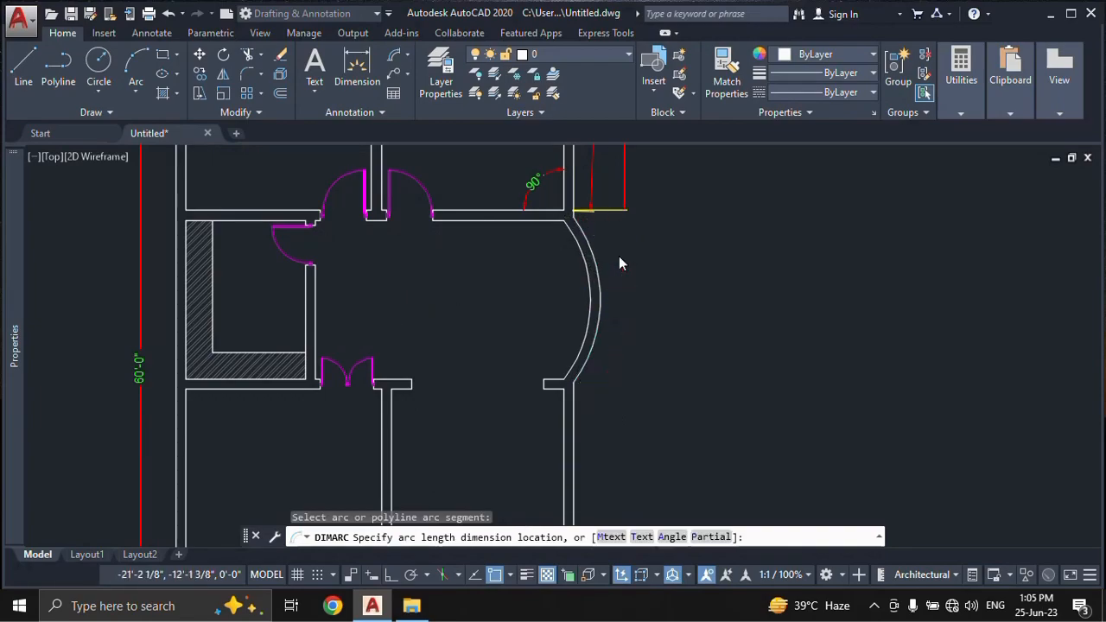
pyautogui.click(621, 265)
pyautogui.scroll(2, 635, 297)
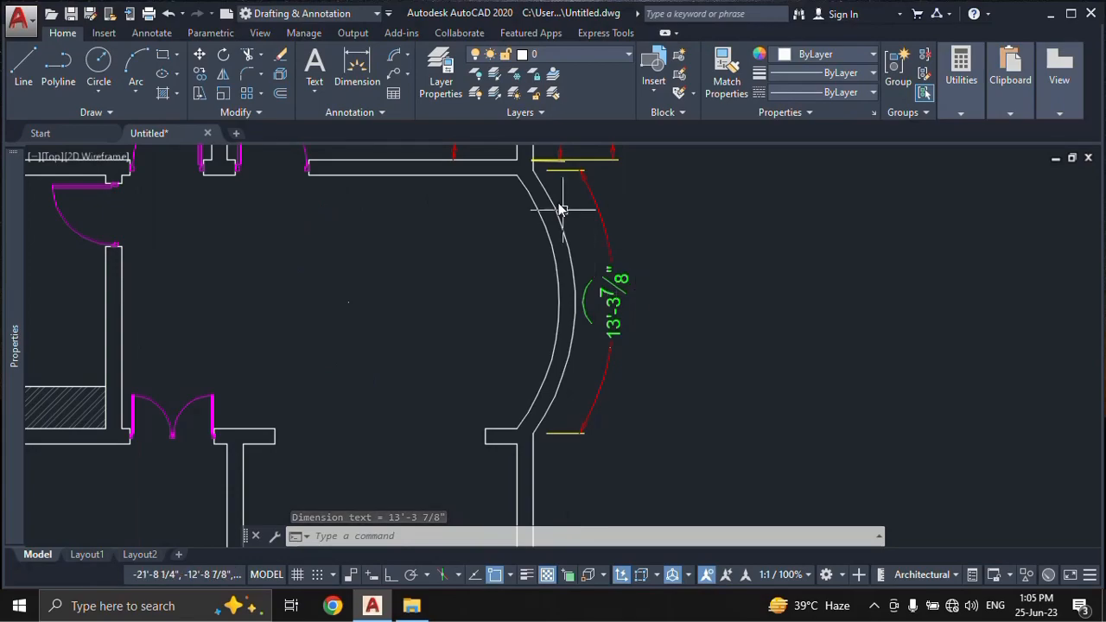
# - Add a radius dimension to the lawn's rounded upper left corner, with its text inside the lawn
pyautogui.click(408, 56)
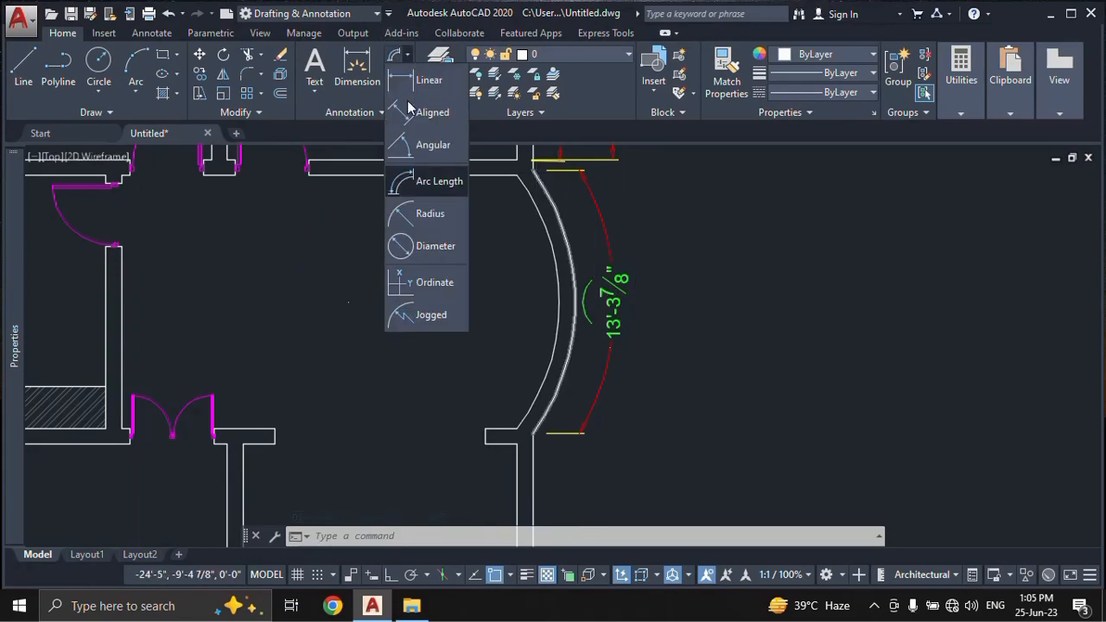
pyautogui.click(433, 222)
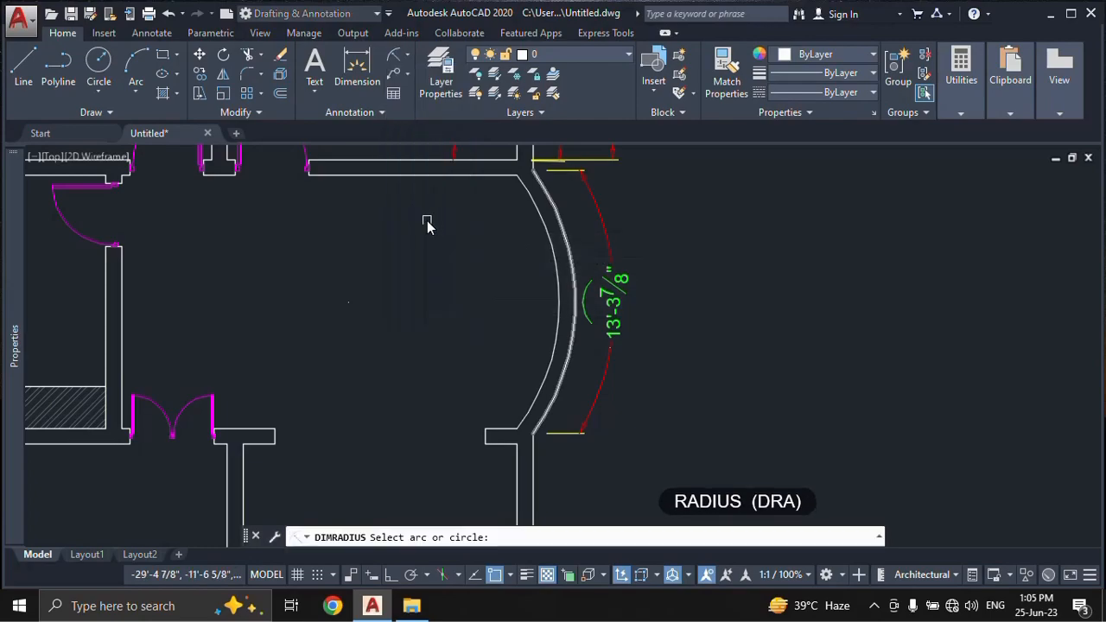
pyautogui.scroll(-2, 418, 239)
pyautogui.moveTo(416, 298); pyautogui.dragTo(468, 111, button='middle')
pyautogui.moveTo(460, 277); pyautogui.dragTo(499, 202, button='middle')
pyautogui.scroll(2, 441, 273)
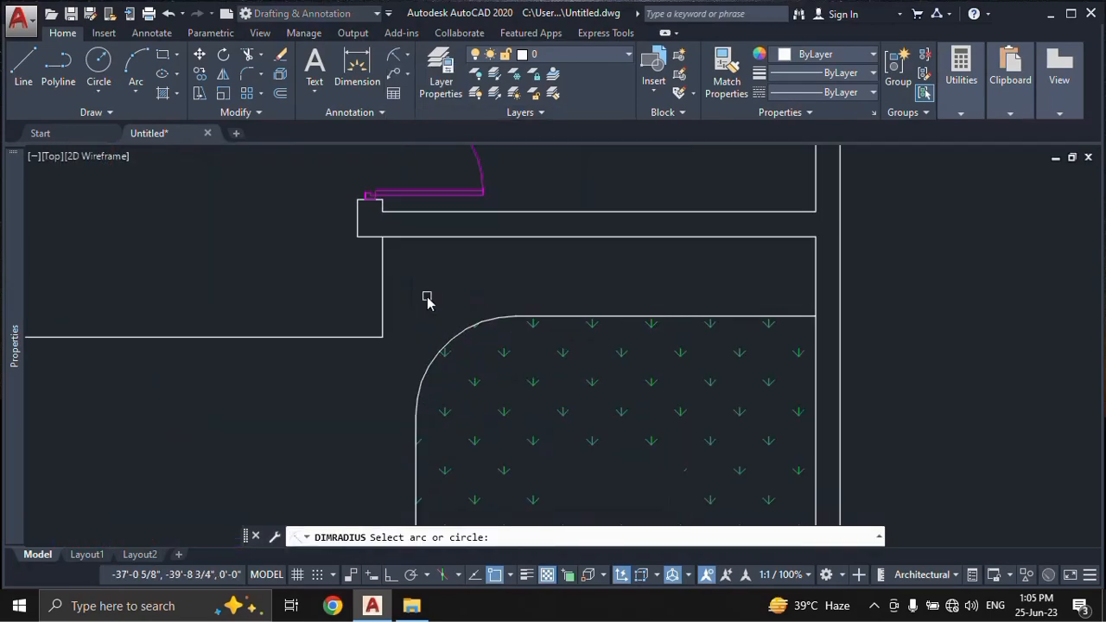
pyautogui.click(463, 339)
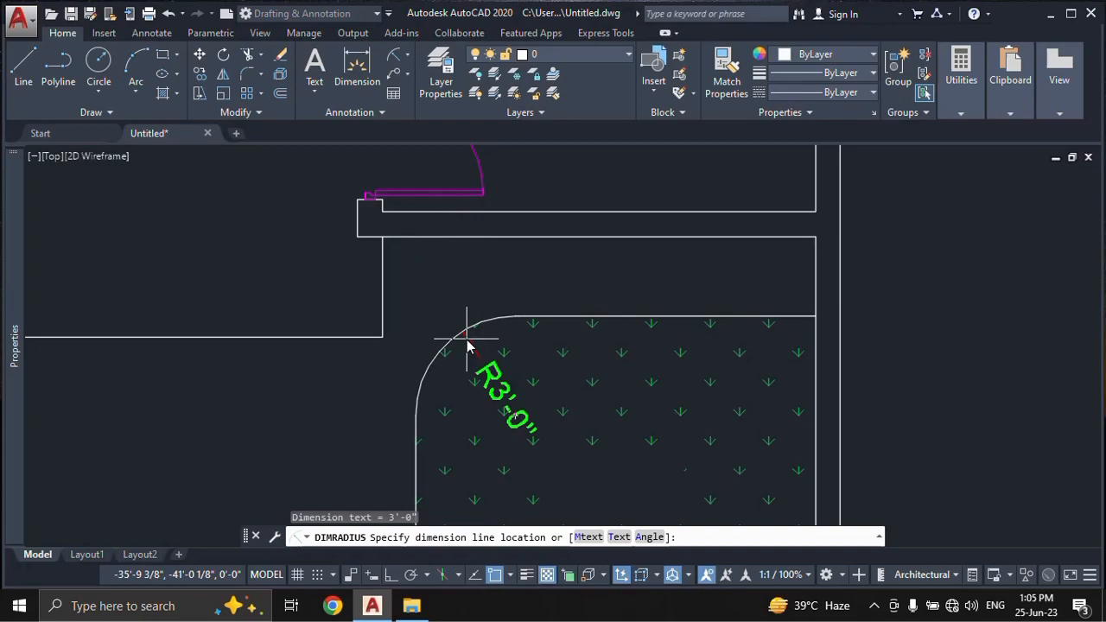
pyautogui.click(466, 341)
# - Add a diameter dimension to the lawn's rounded corner, placed outside above the arc
pyautogui.click(410, 58)
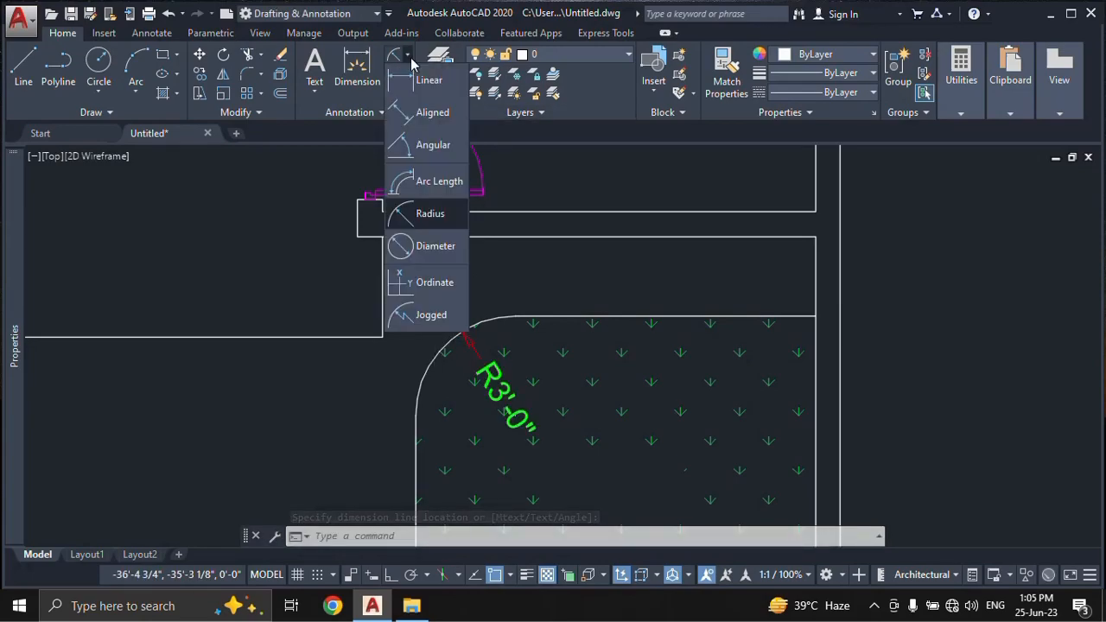
pyautogui.click(406, 246)
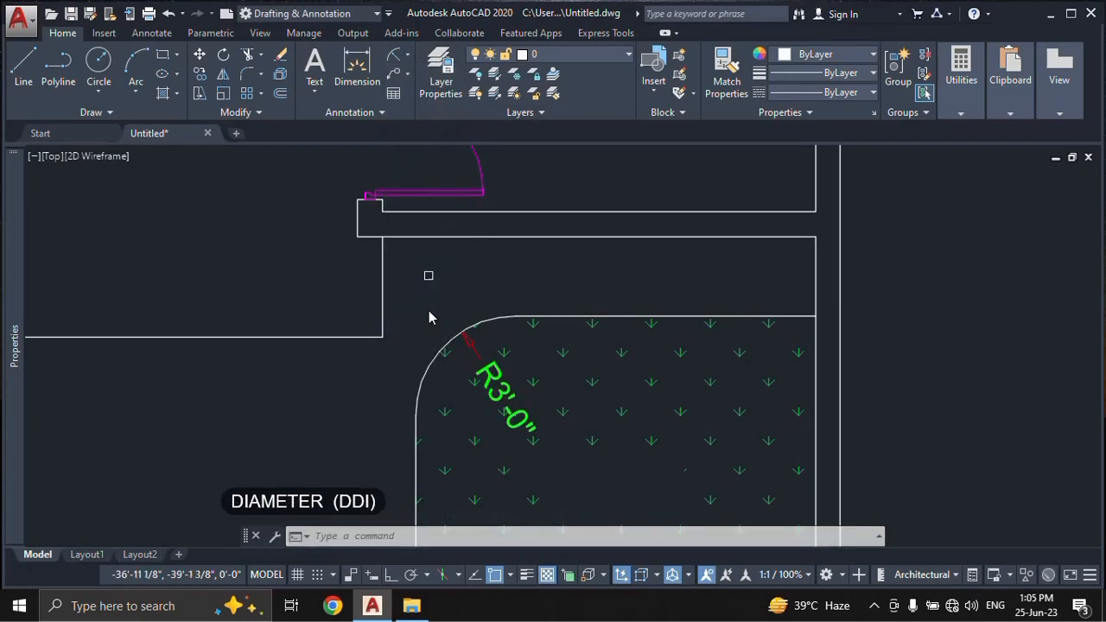
pyautogui.click(424, 372)
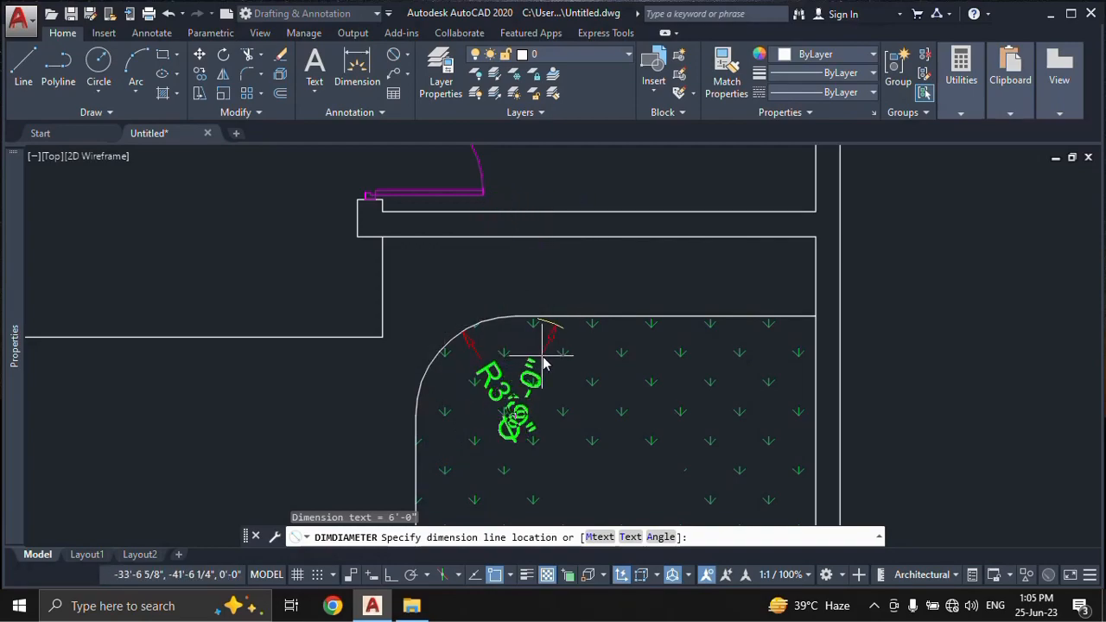
pyautogui.click(481, 310)
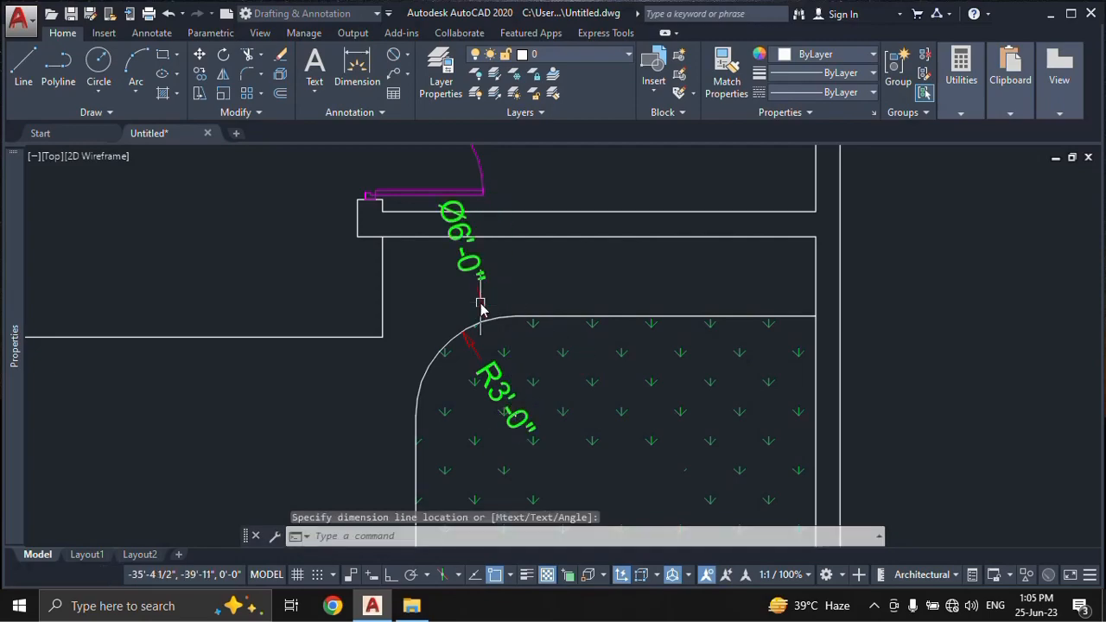
pyautogui.click(457, 410)
pyautogui.click(410, 55)
pyautogui.click(411, 58)
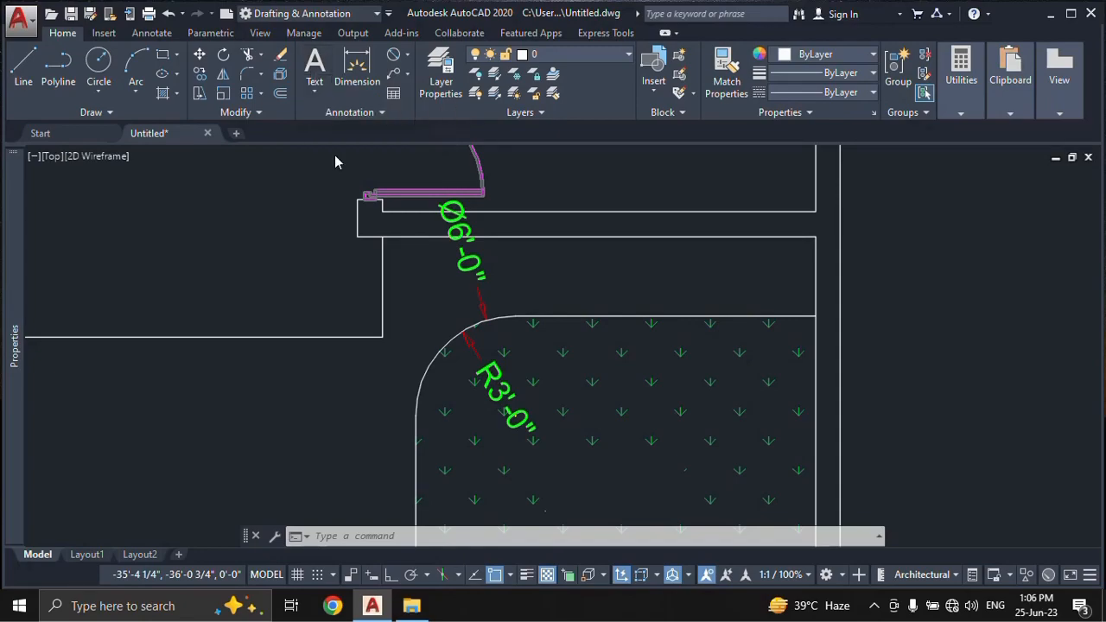
pyautogui.scroll(-6, 553, 319)
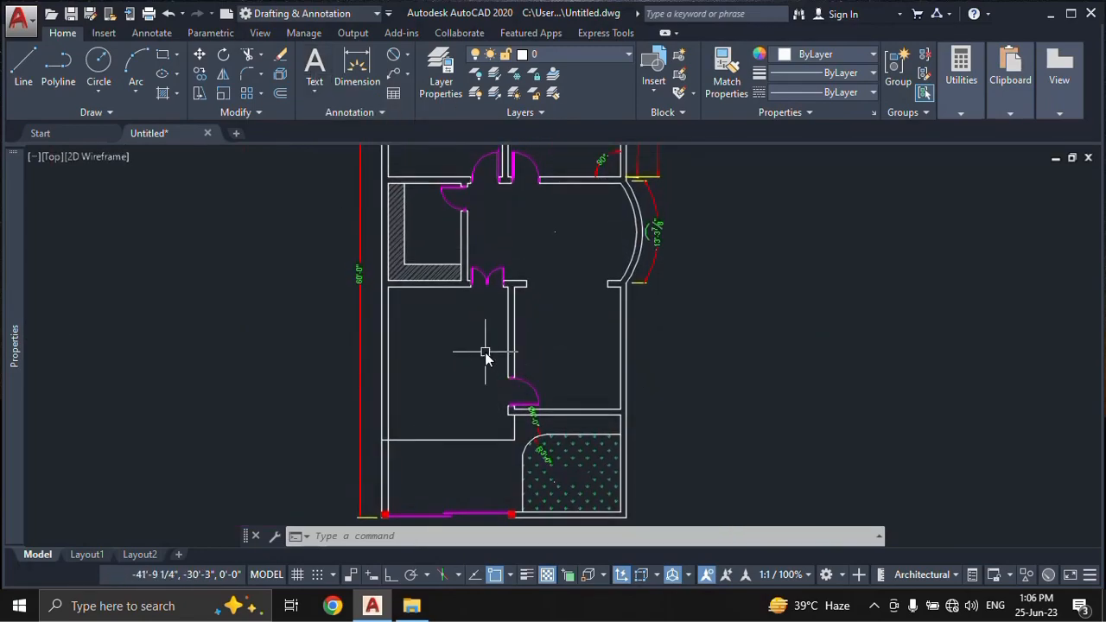
# - Start a multiline text and define its text box in the middle of the left bedroom
pyautogui.moveTo(482, 311); pyautogui.dragTo(484, 329, button='middle')
pyautogui.scroll(4, 465, 249)
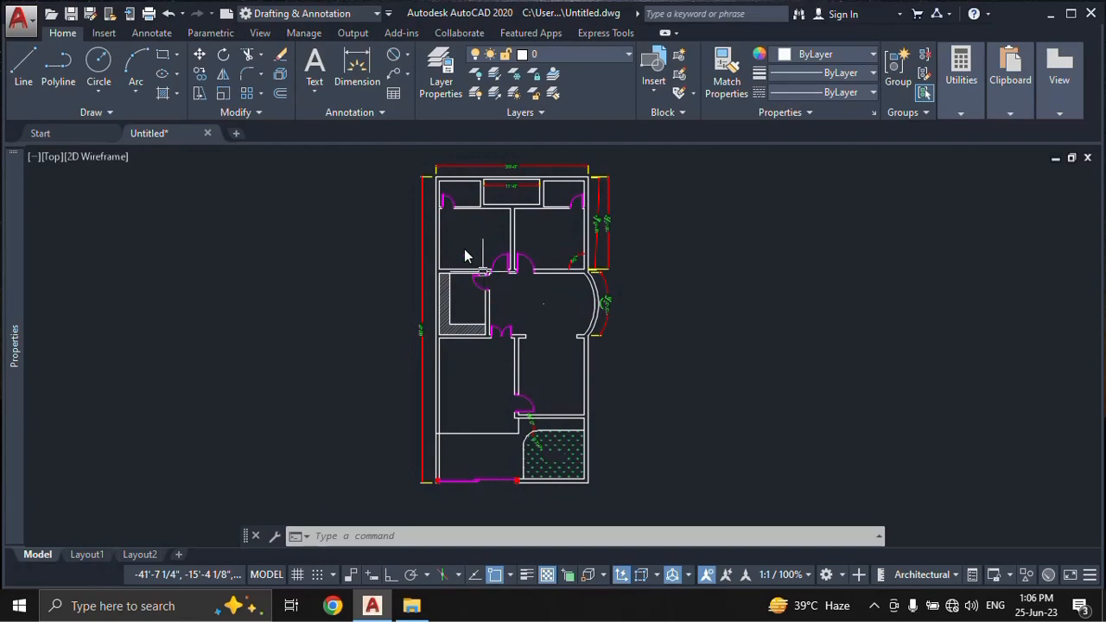
pyautogui.scroll(2, 465, 237)
pyautogui.moveTo(465, 237)
pyautogui.mouseDown(button='middle')
pyautogui.moveTo(528, 311)
pyautogui.moveTo(520, 325)
pyautogui.moveTo(511, 301)
pyautogui.mouseUp(button='middle')
pyautogui.scroll(2, 520, 325)
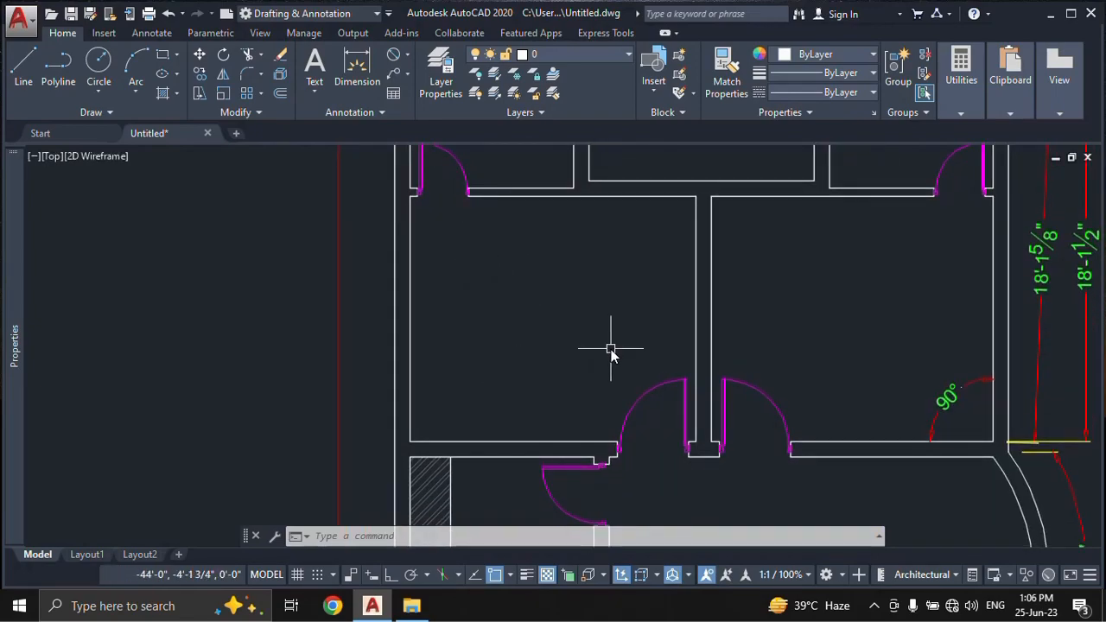
pyautogui.write('e')
pyautogui.press('Return')
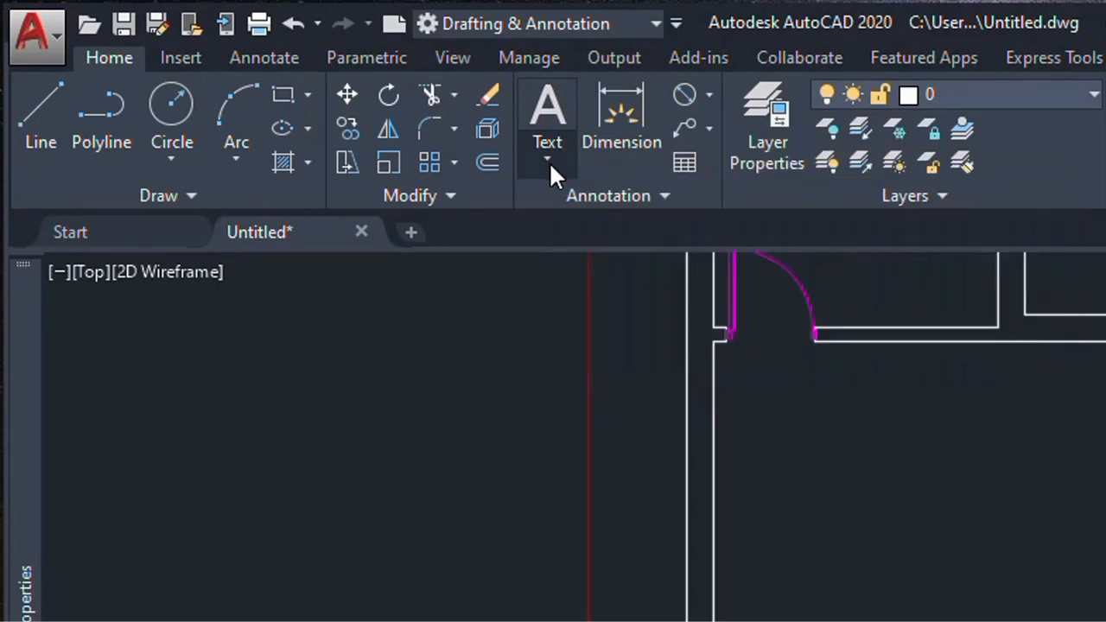
pyautogui.click(549, 162)
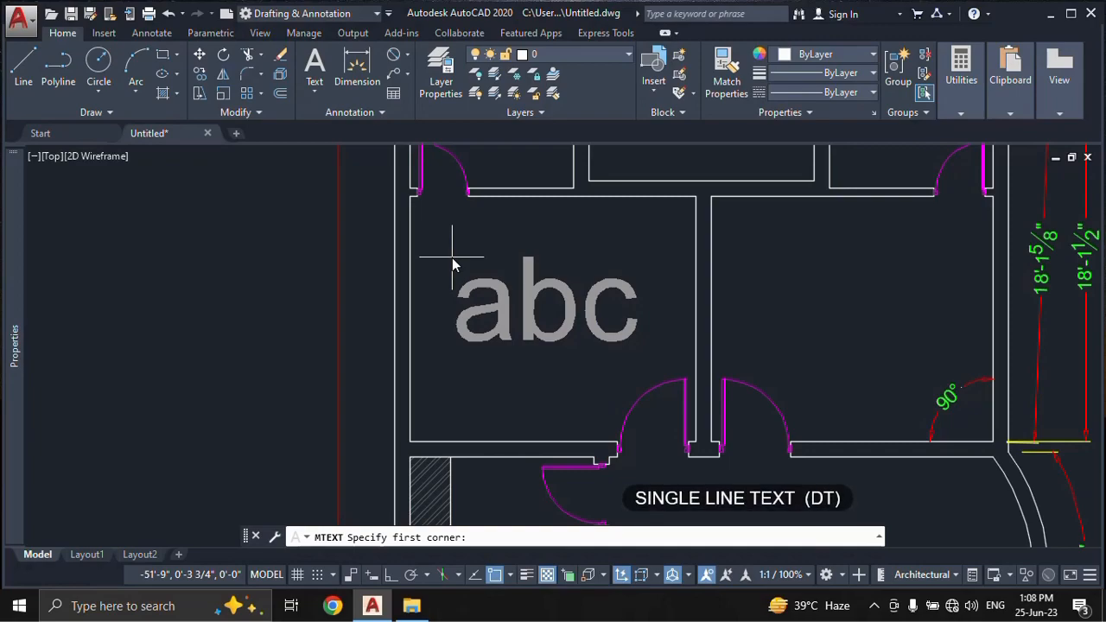
pyautogui.click(453, 257)
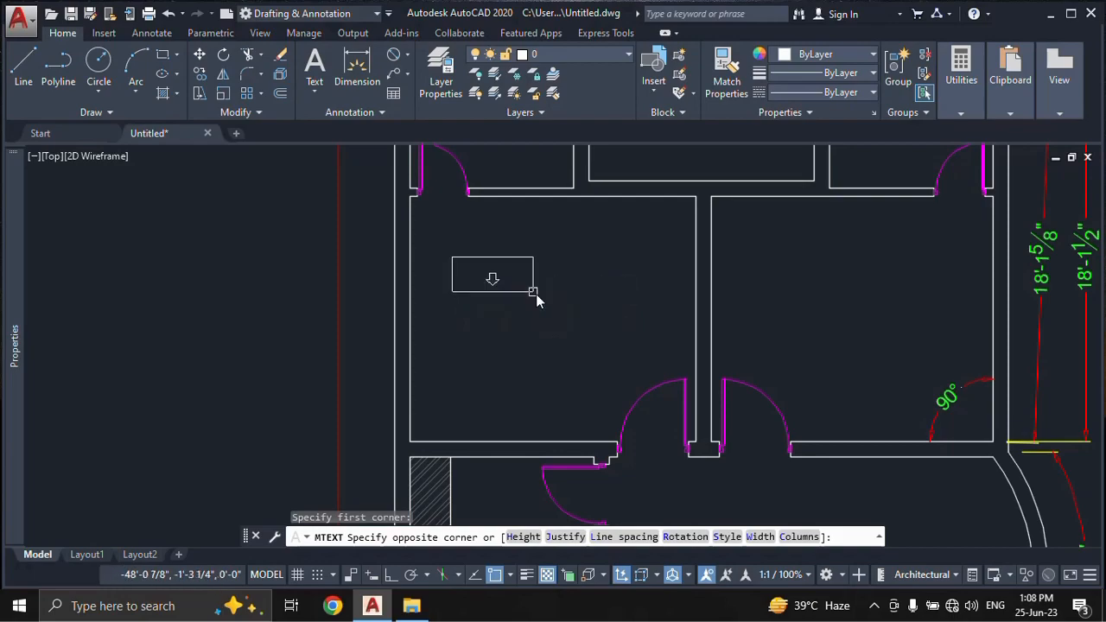
pyautogui.click(643, 370)
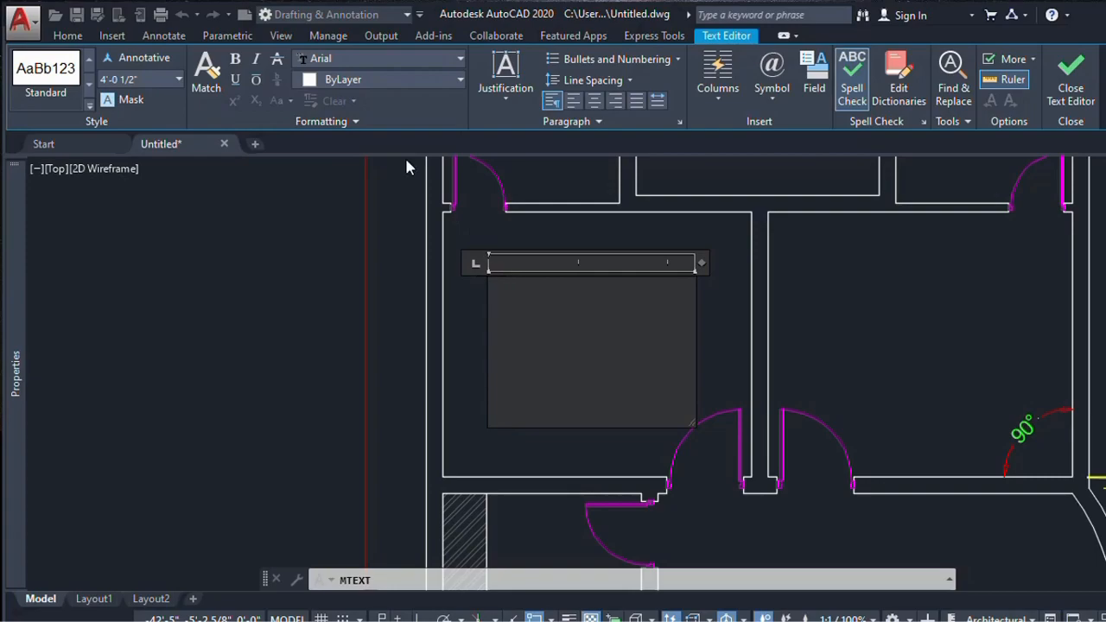
# - Look over the font and colour choices for the text and try to set the text height to 9
pyautogui.click(375, 60)
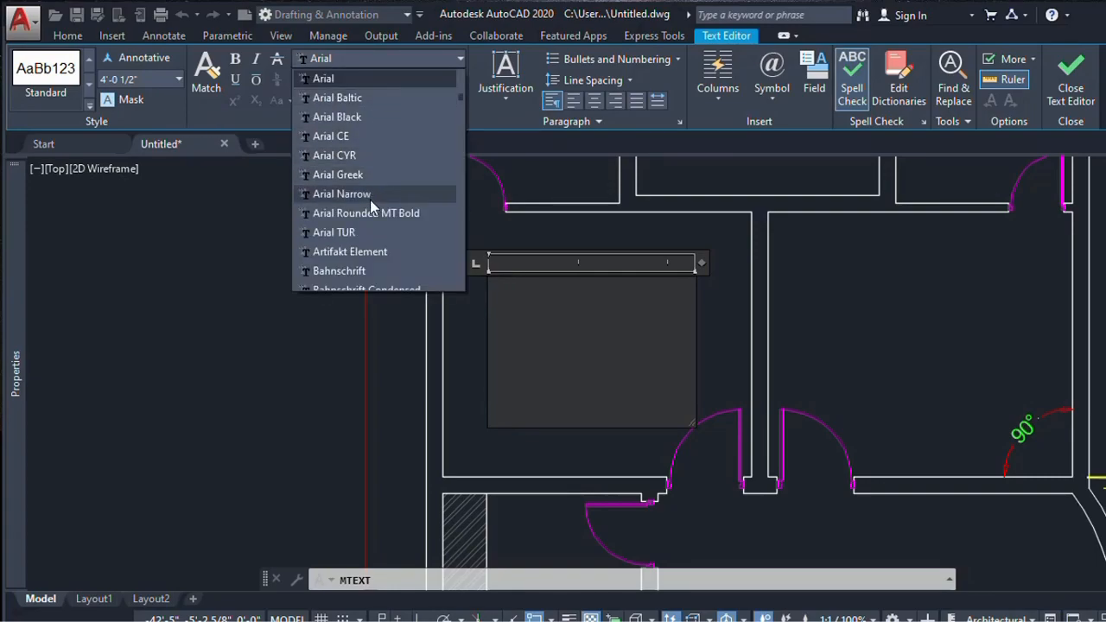
pyautogui.click(373, 60)
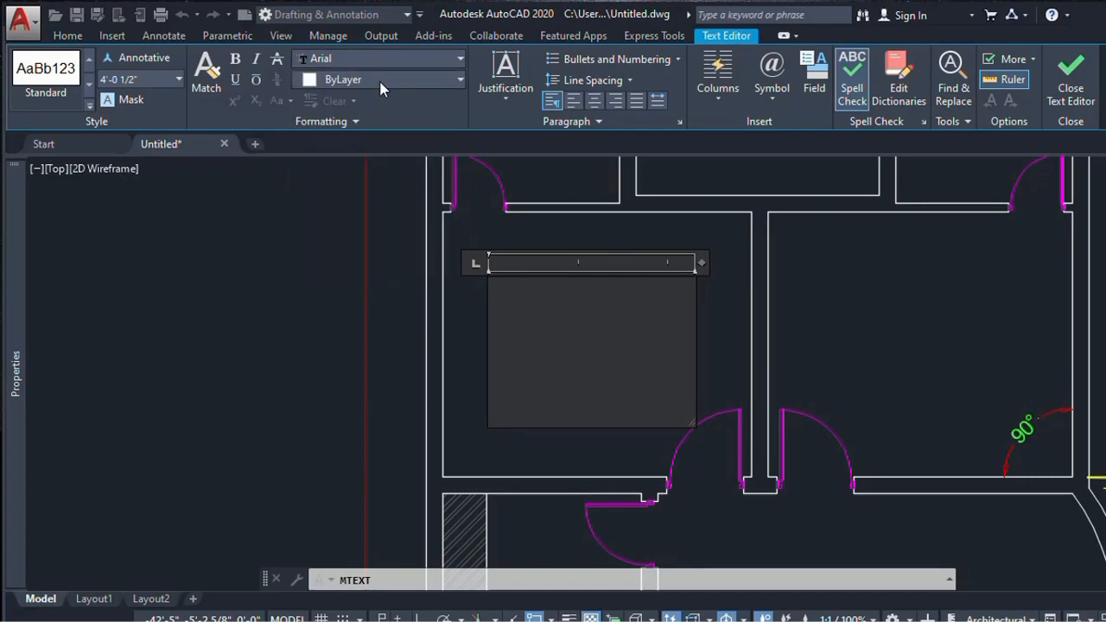
pyautogui.click(377, 83)
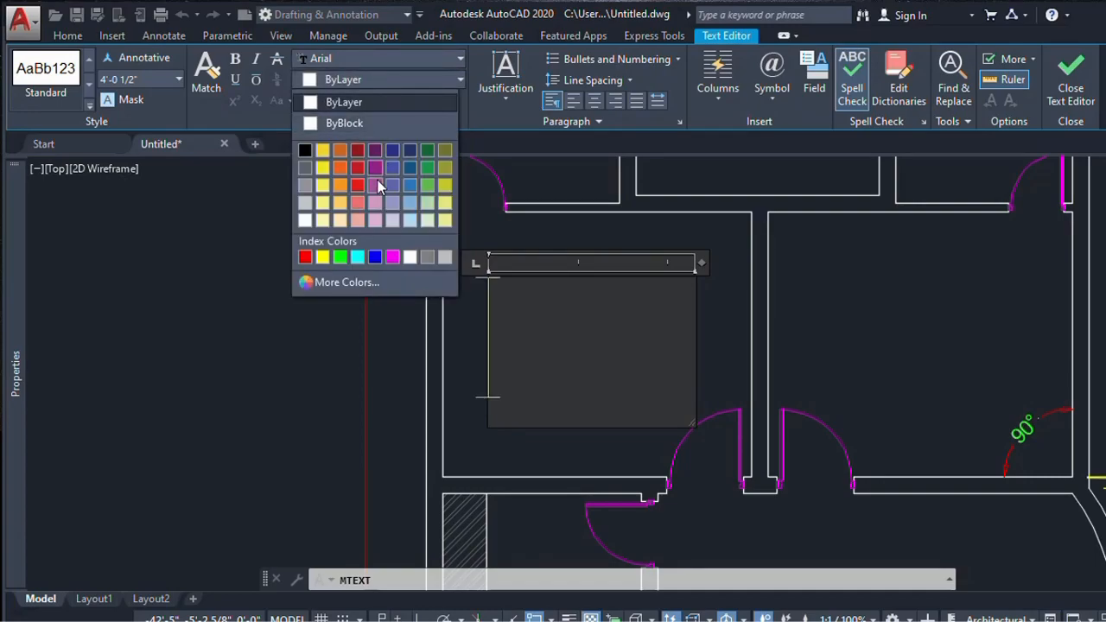
pyautogui.click(383, 80)
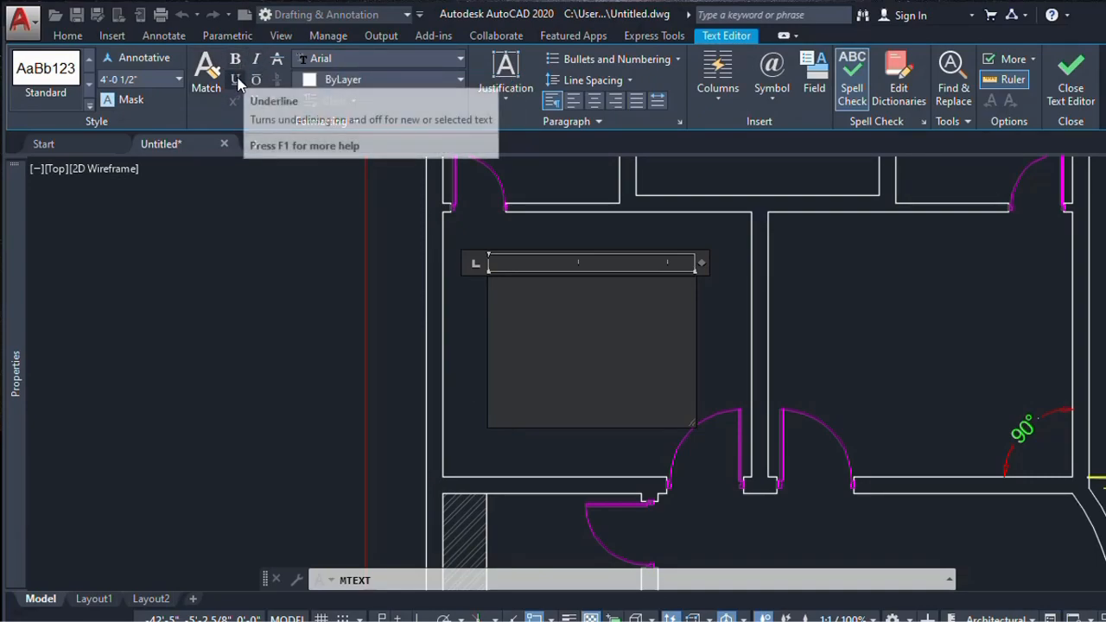
pyautogui.click(164, 79)
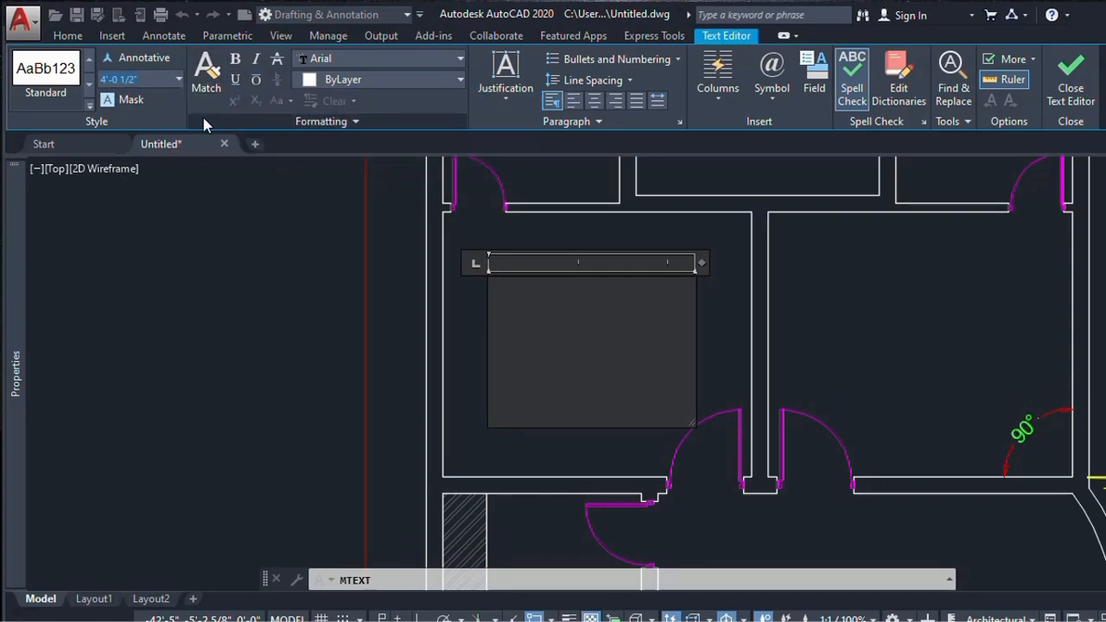
pyautogui.write('9')
# - Set the text justification to Middle Center with centred paragraph alignment and enter BEDROOM as the room label
pyautogui.click(502, 106)
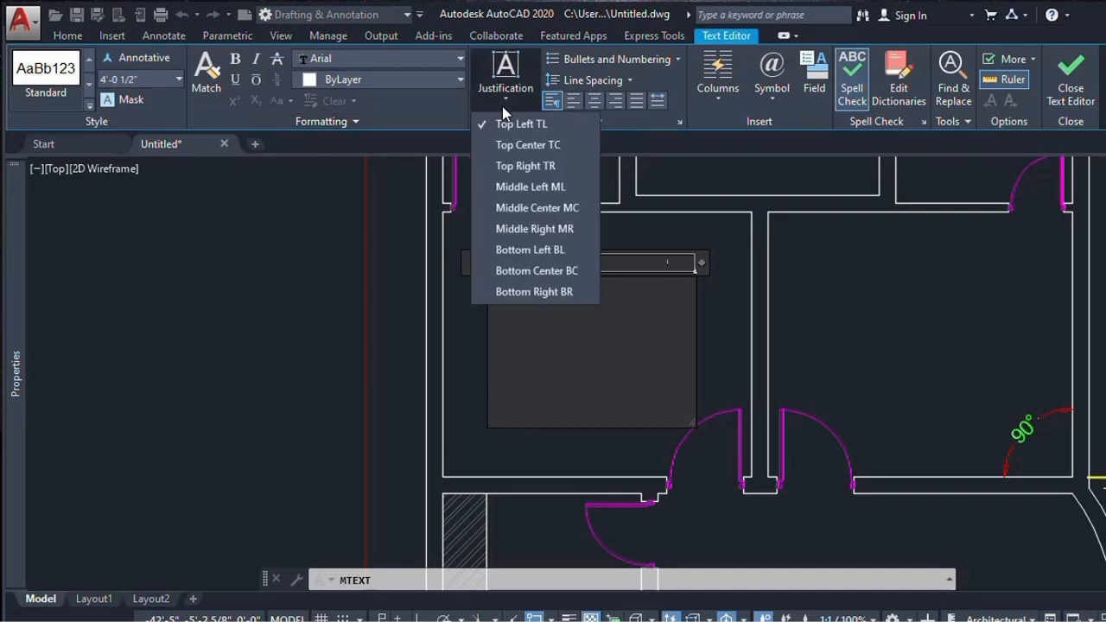
pyautogui.click(518, 211)
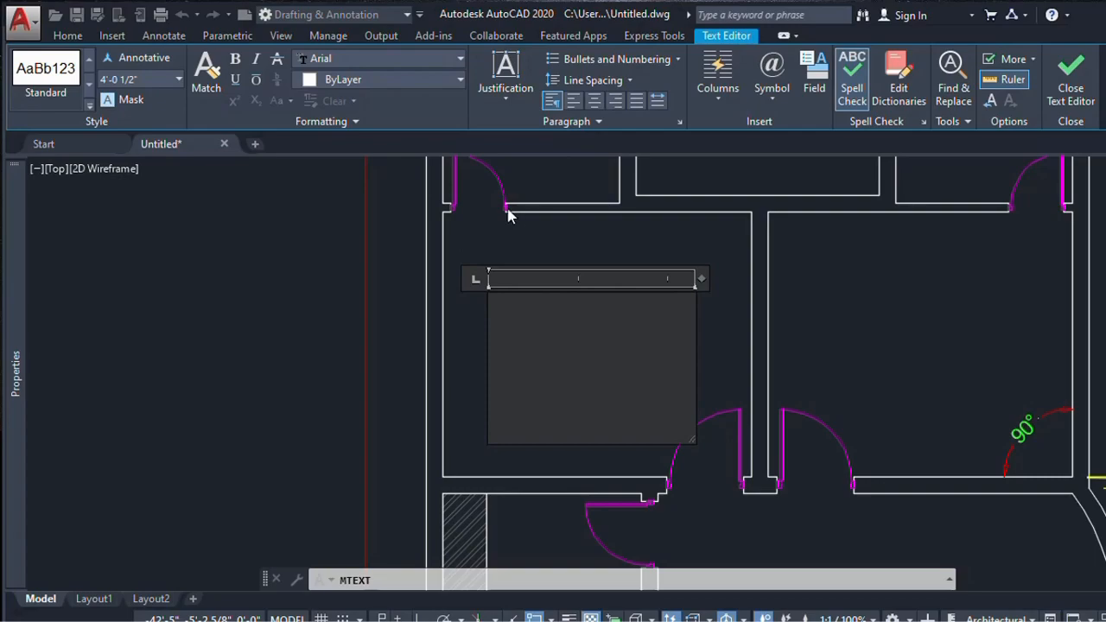
pyautogui.click(594, 105)
pyautogui.write('BED')
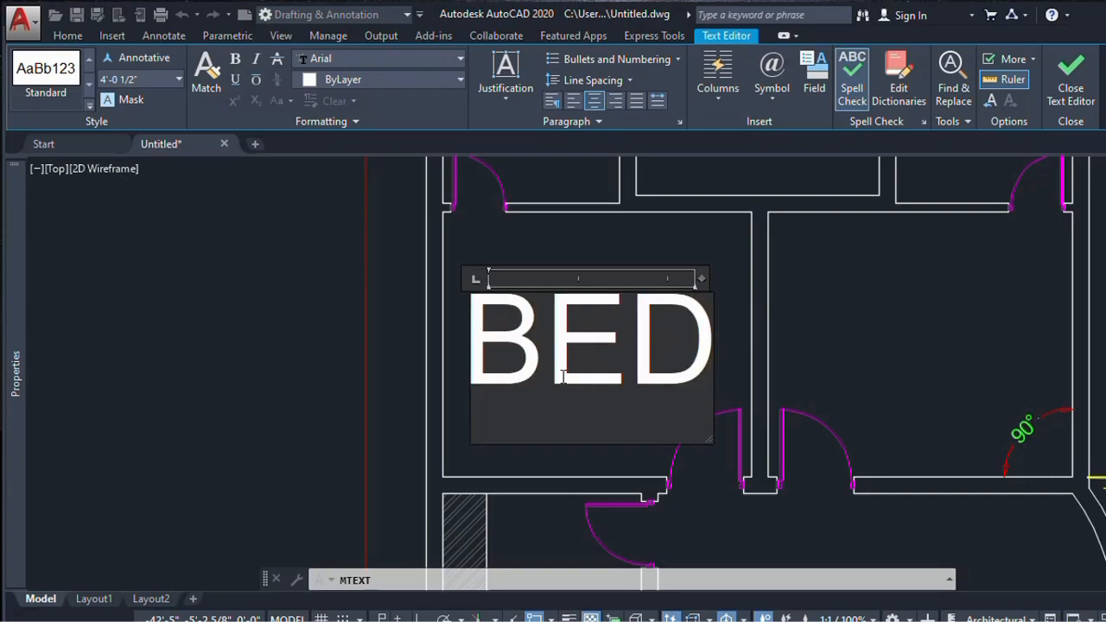
pyautogui.write('ROOM')
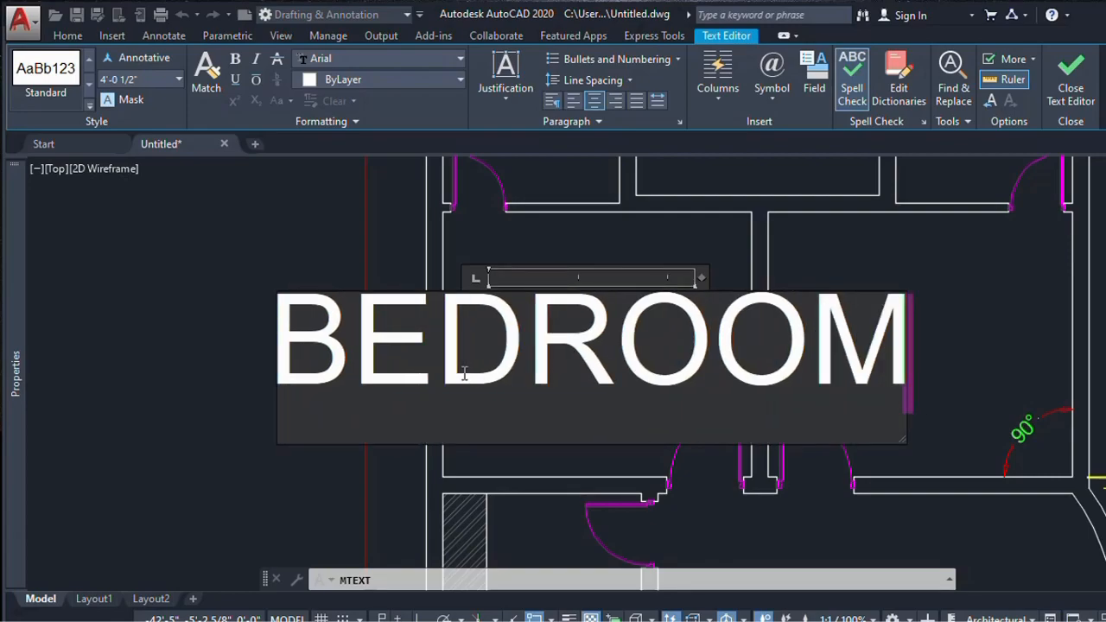
# - Set the height of the whole BEDROOM text to 9" and finish the text
pyautogui.hotkey('ctrl', 'a')
pyautogui.click(151, 80)
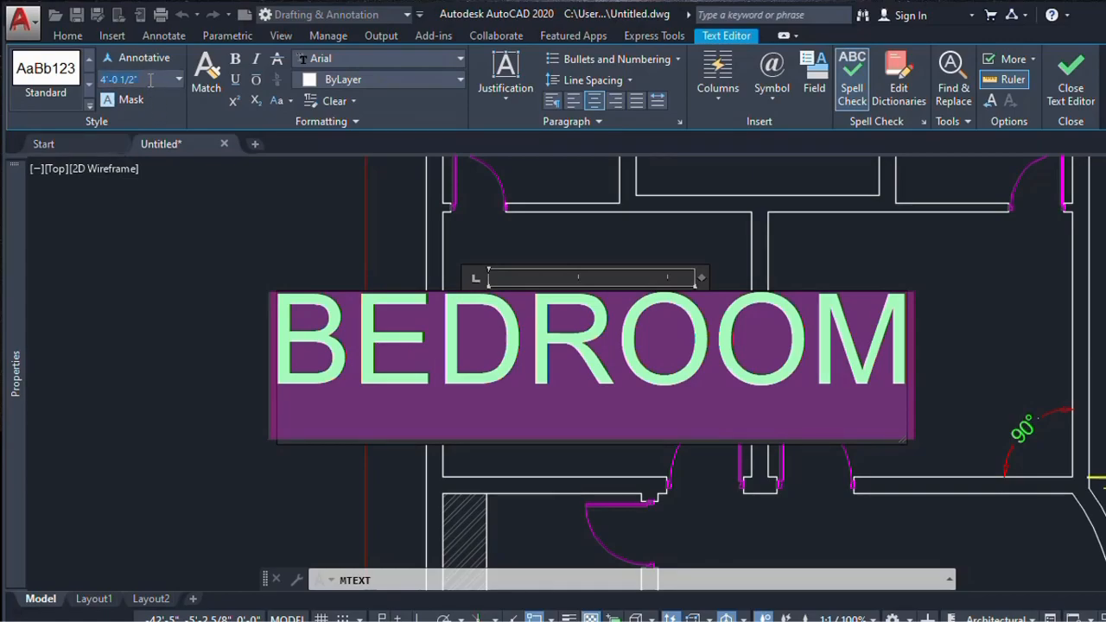
pyautogui.write('9')
pyautogui.press('Return')
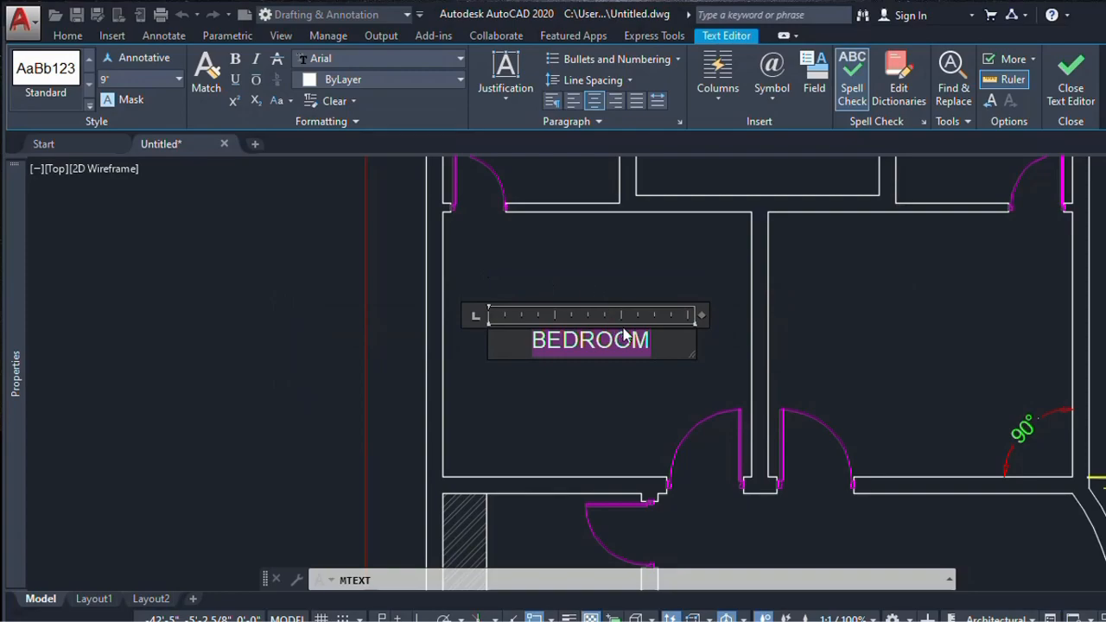
pyautogui.click(660, 342)
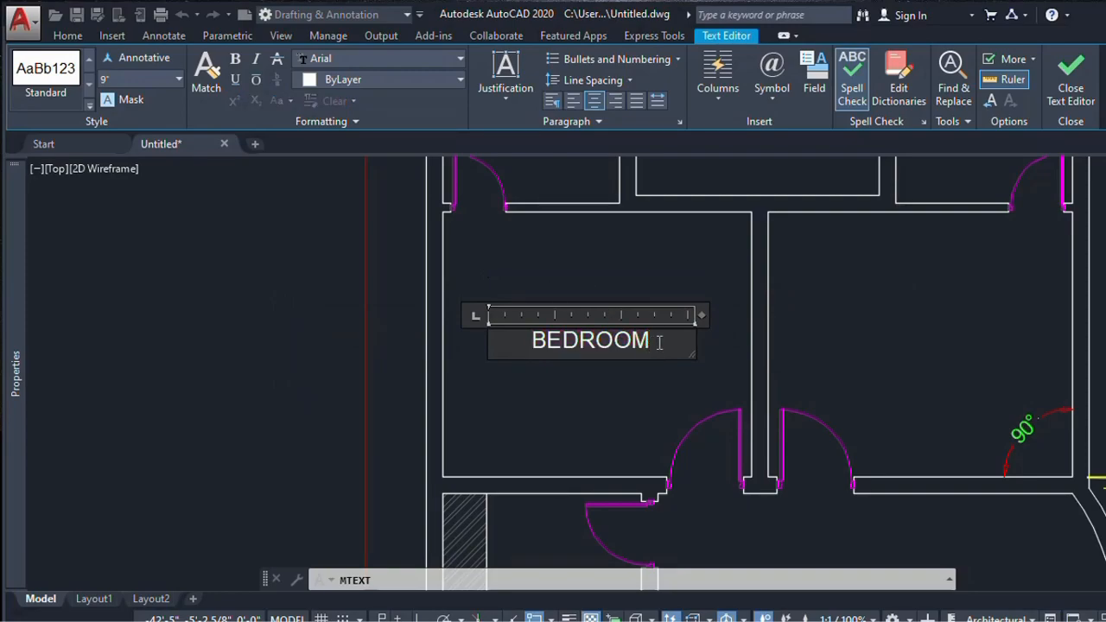
pyautogui.press('Return')
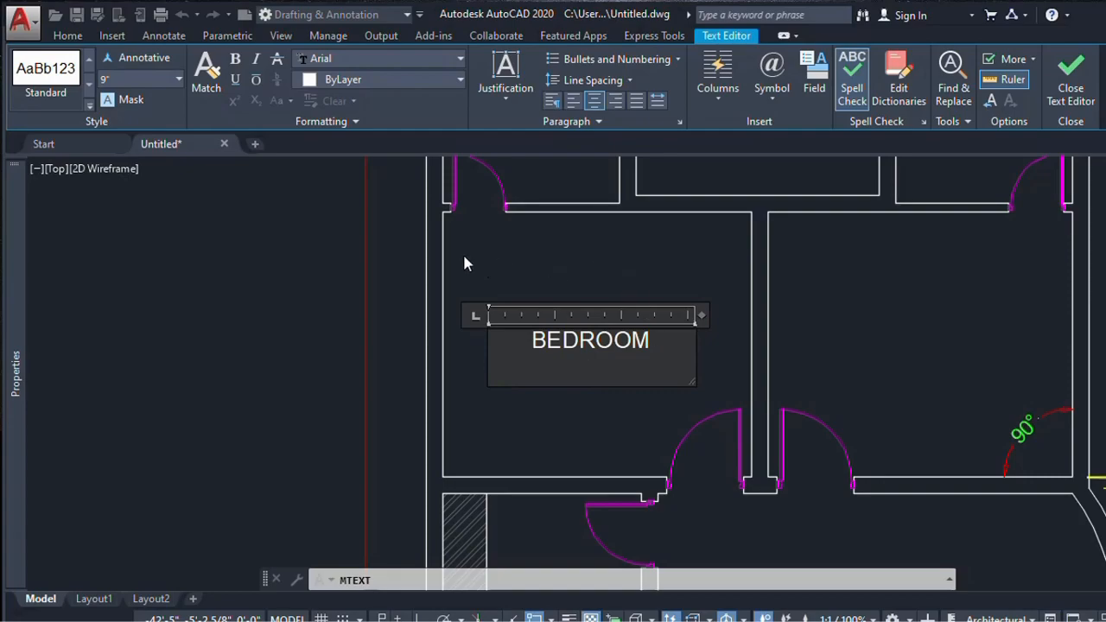
pyautogui.click(605, 251)
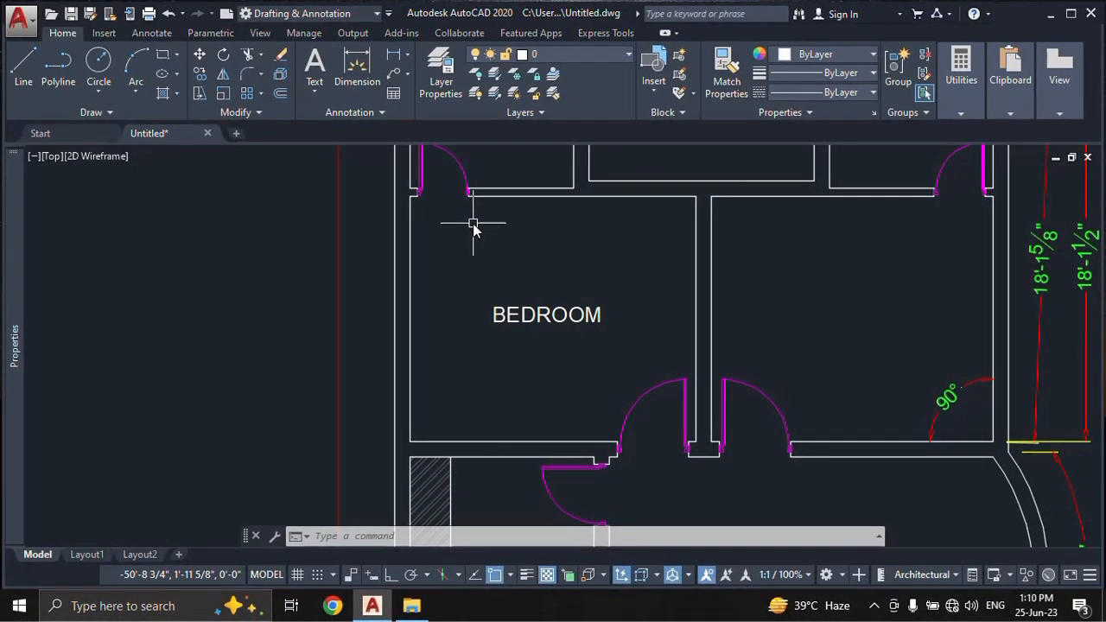
# - Add a horizontal linear dimension between the left bedroom's inner side walls, placed above the BEDROOM label
pyautogui.click(394, 57)
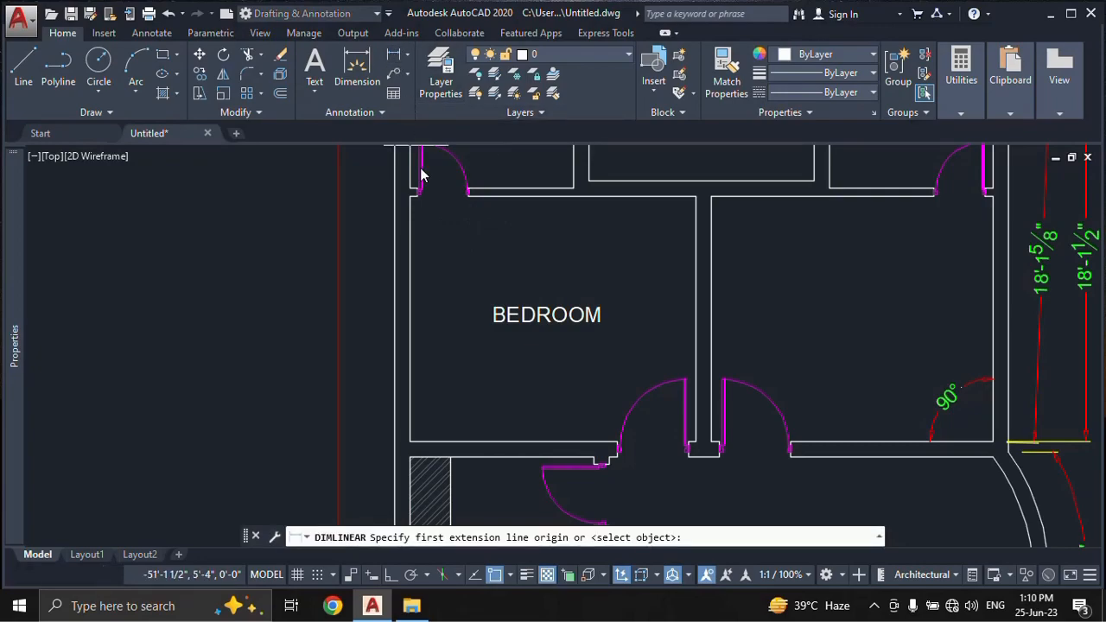
pyautogui.click(412, 241)
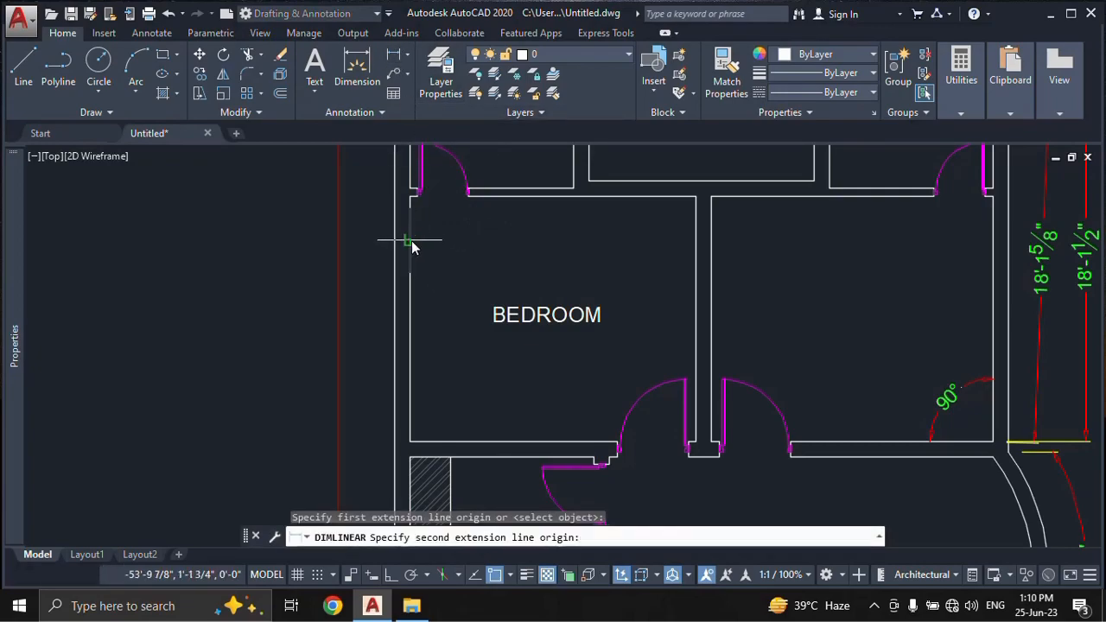
pyautogui.click(696, 242)
pyautogui.click(623, 245)
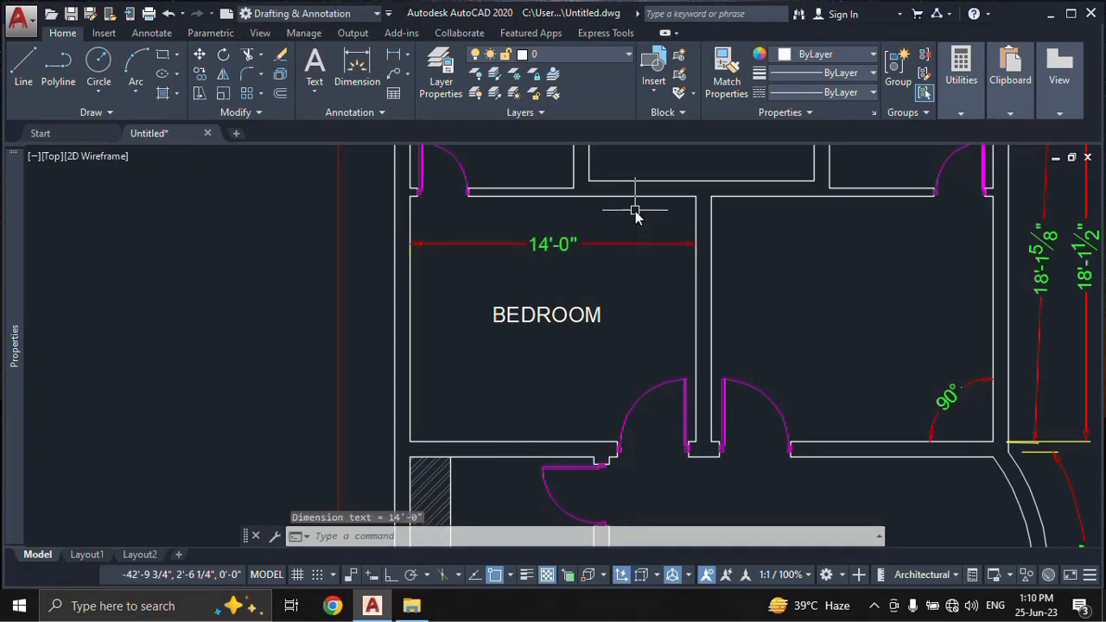
# - Add a vertical linear dimension between the left bedroom's upper and lower inner walls, placed to the right of the label
pyautogui.press('Return')
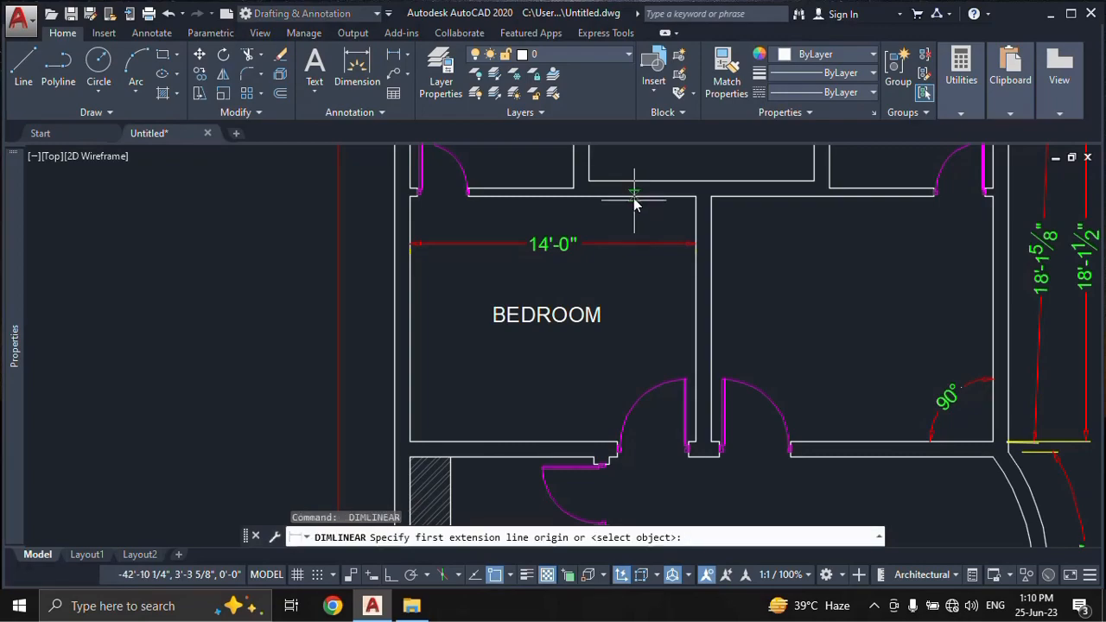
pyautogui.click(635, 205)
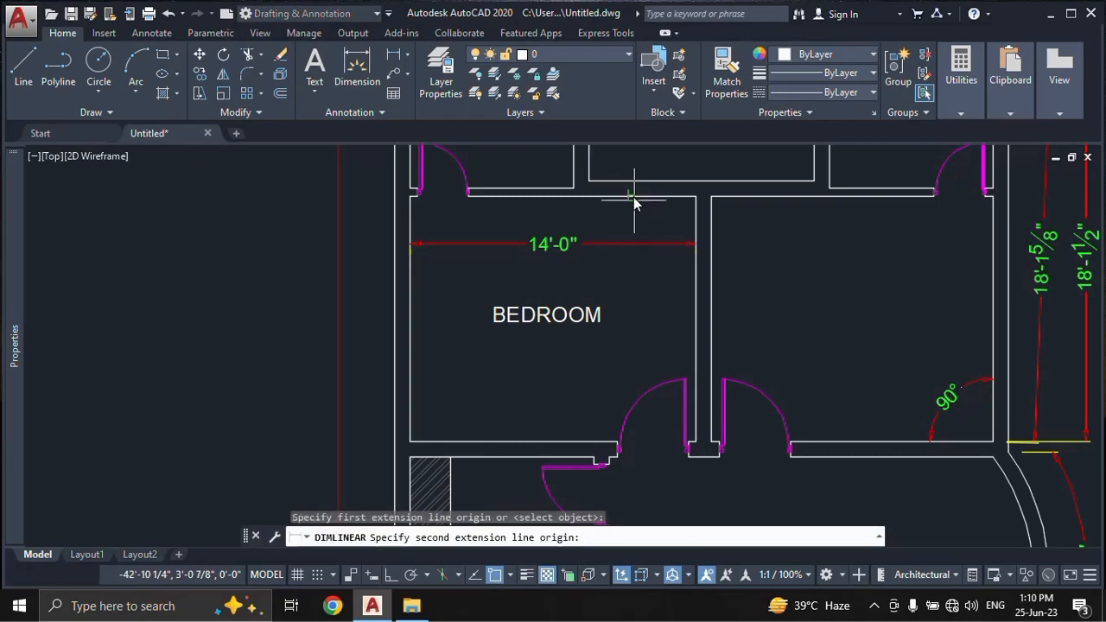
pyautogui.click(617, 443)
pyautogui.click(659, 341)
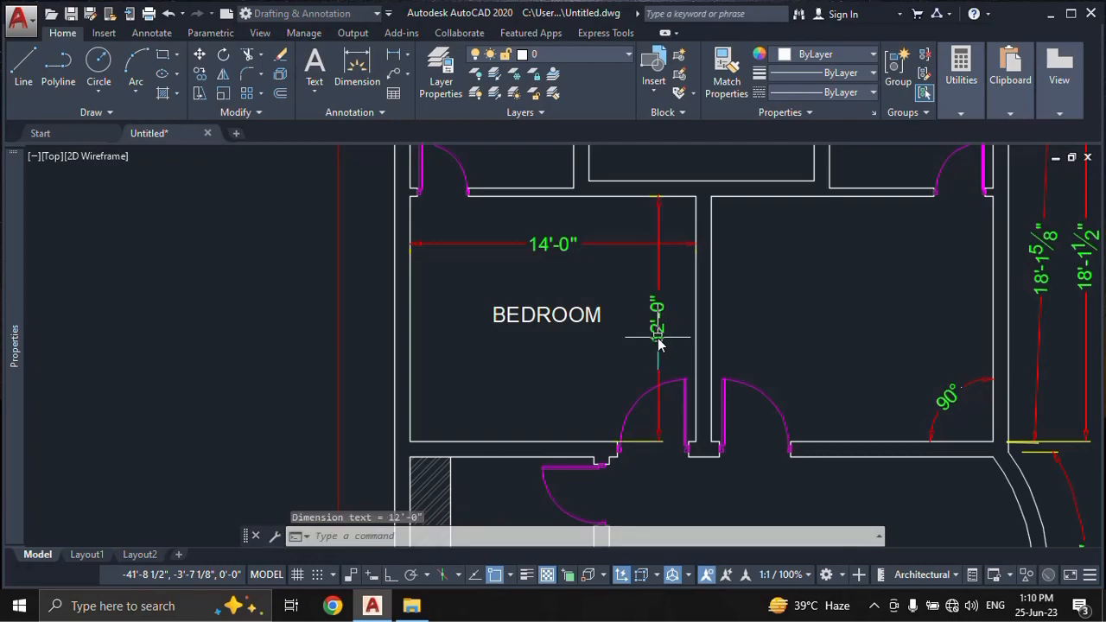
# - Edit the BEDROOM label to add the room size 14'-0" x 12-0" on a second line
pyautogui.click(569, 320)
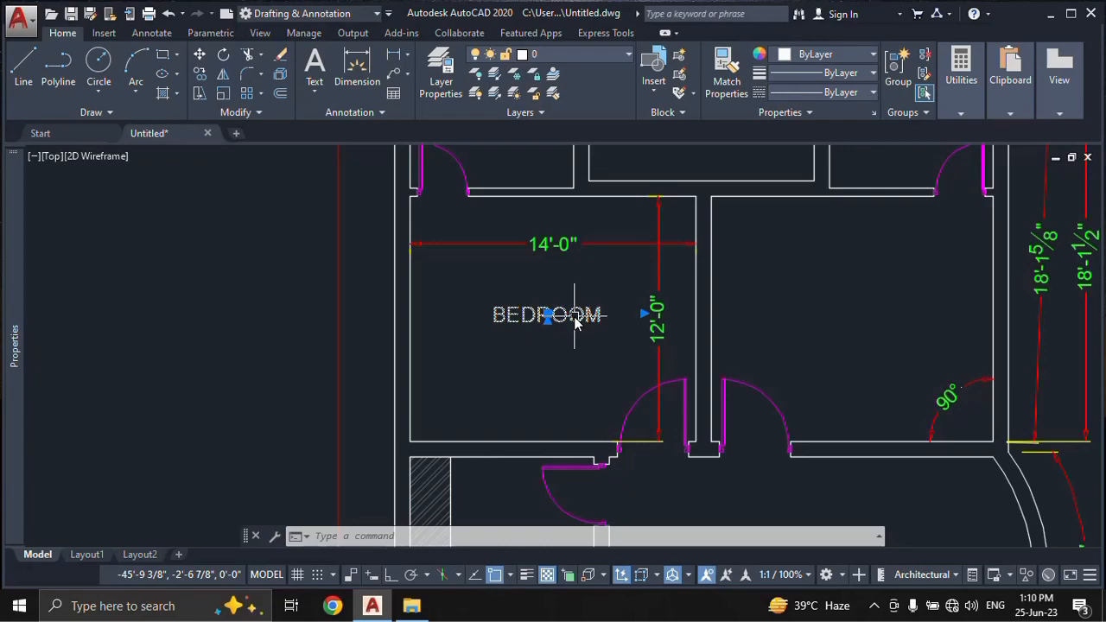
pyautogui.press('Escape')
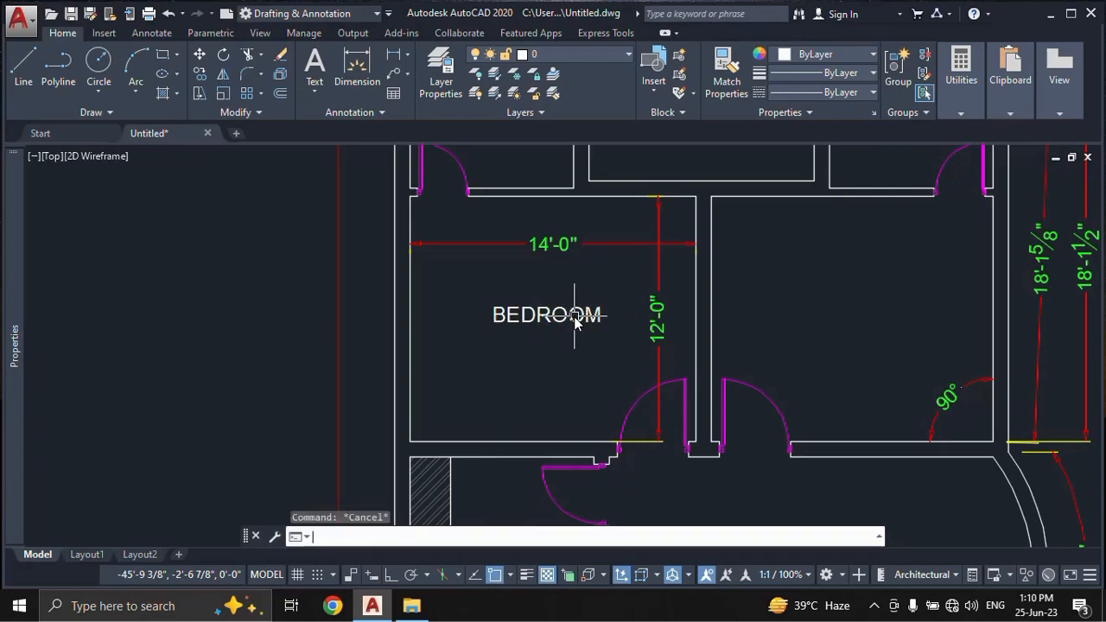
pyautogui.write('ed')
pyautogui.press('Return')
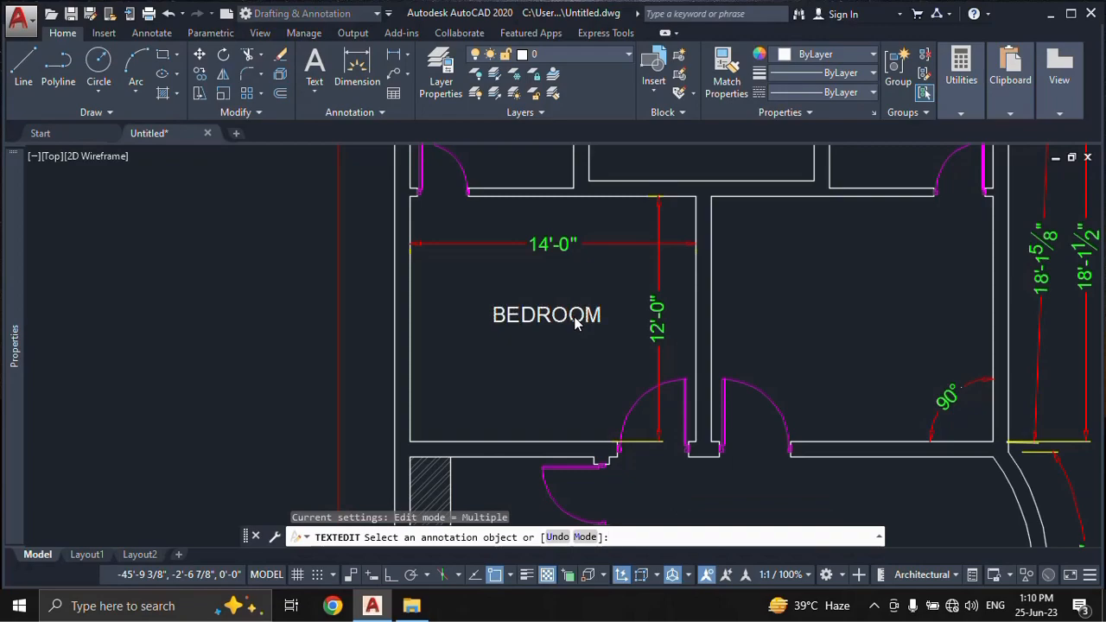
pyautogui.click(576, 323)
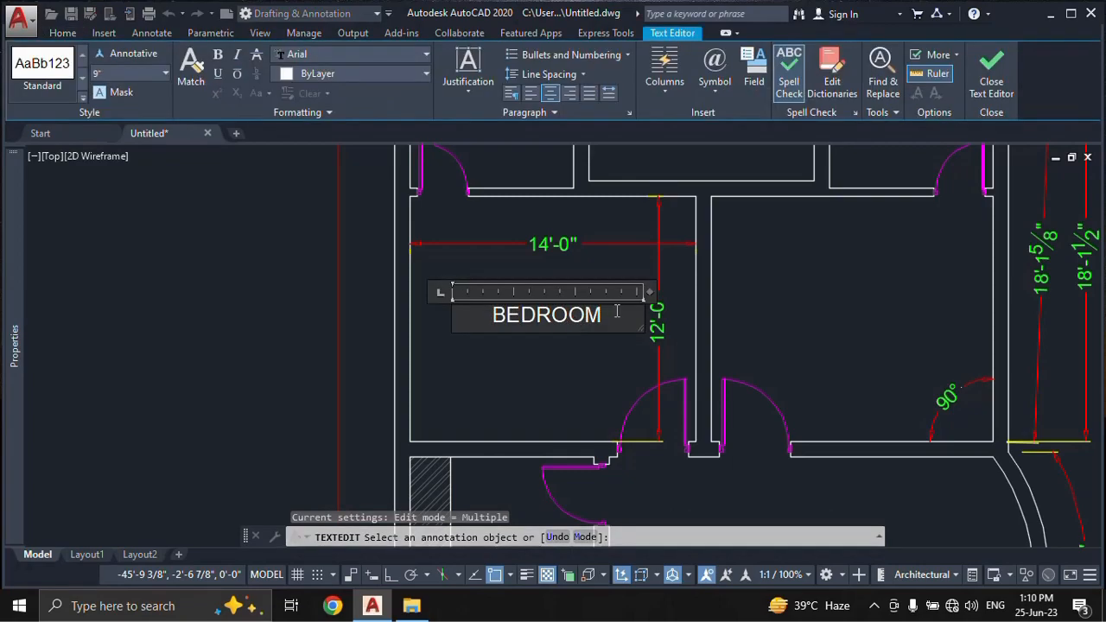
pyautogui.press('Return')
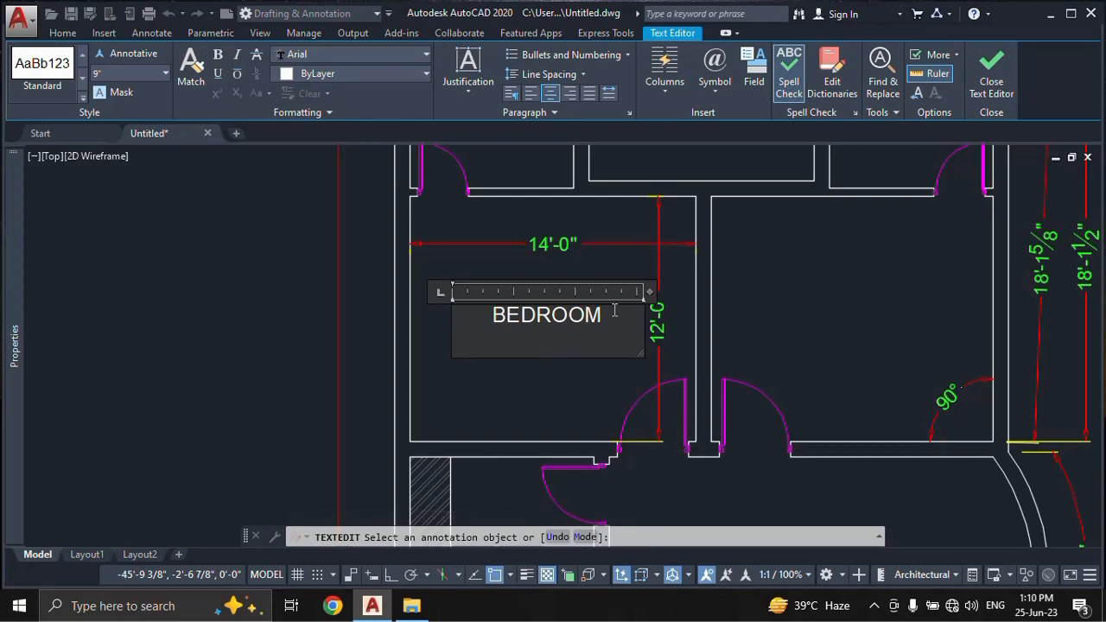
pyautogui.write("14'")
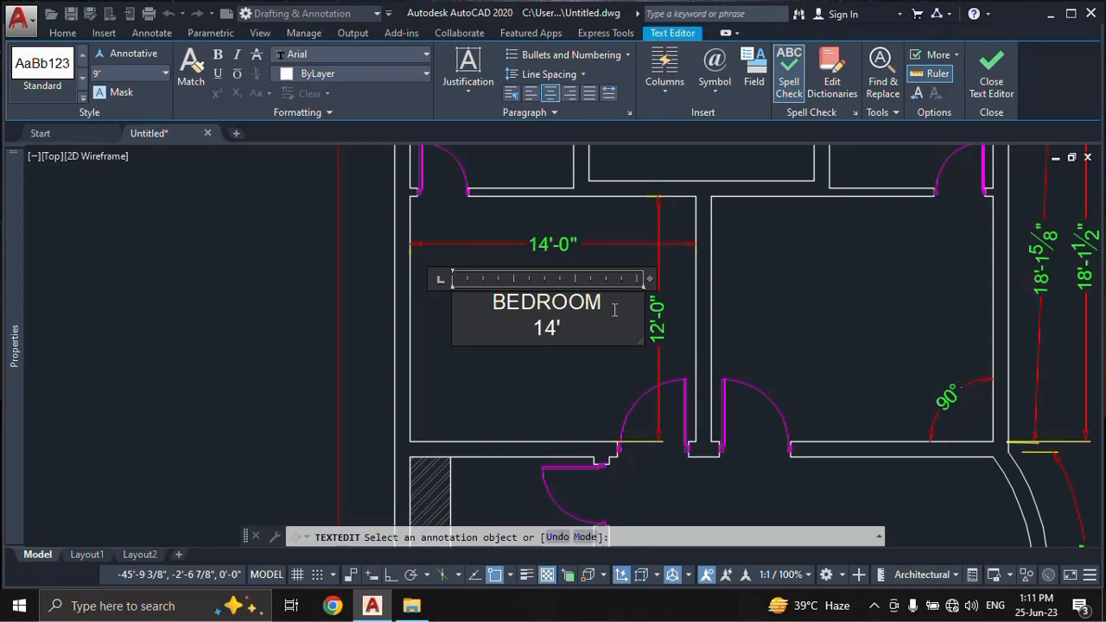
pyautogui.write('-0" X')
pyautogui.press('BackSpace')
pyautogui.press('BackSpace')
pyautogui.write('x 12')
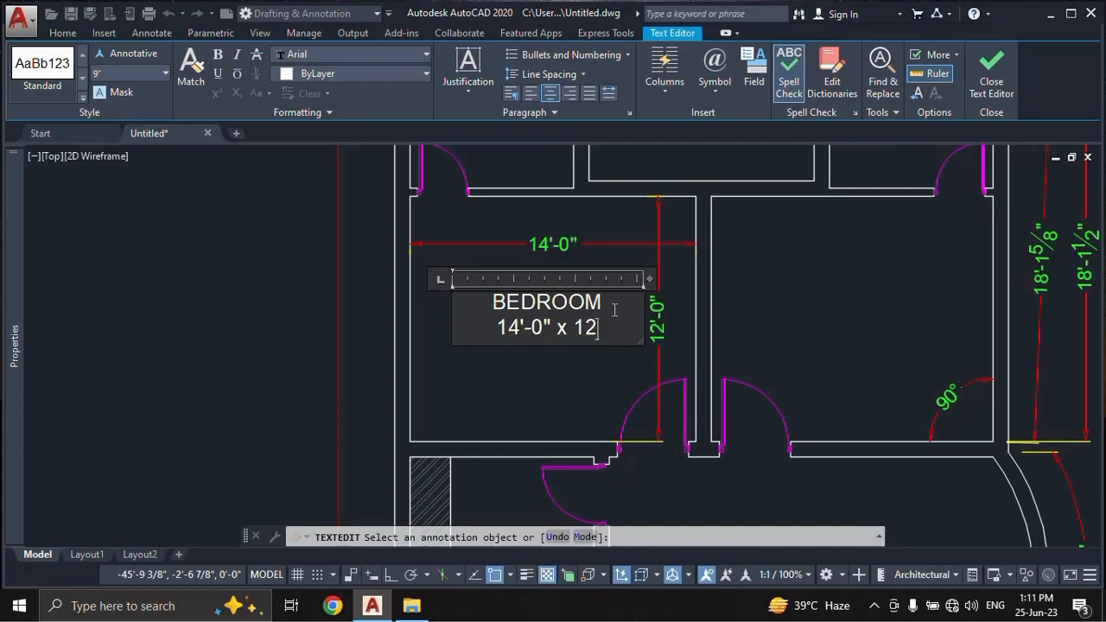
pyautogui.write('-')
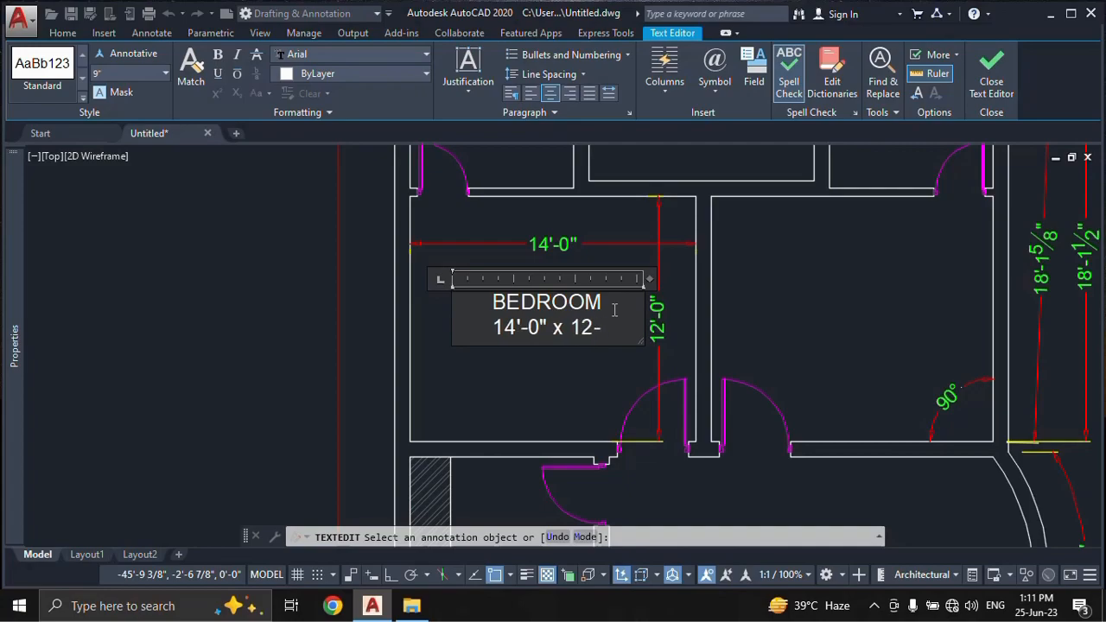
pyautogui.write(')')
pyautogui.press('BackSpace')
pyautogui.write('0"')
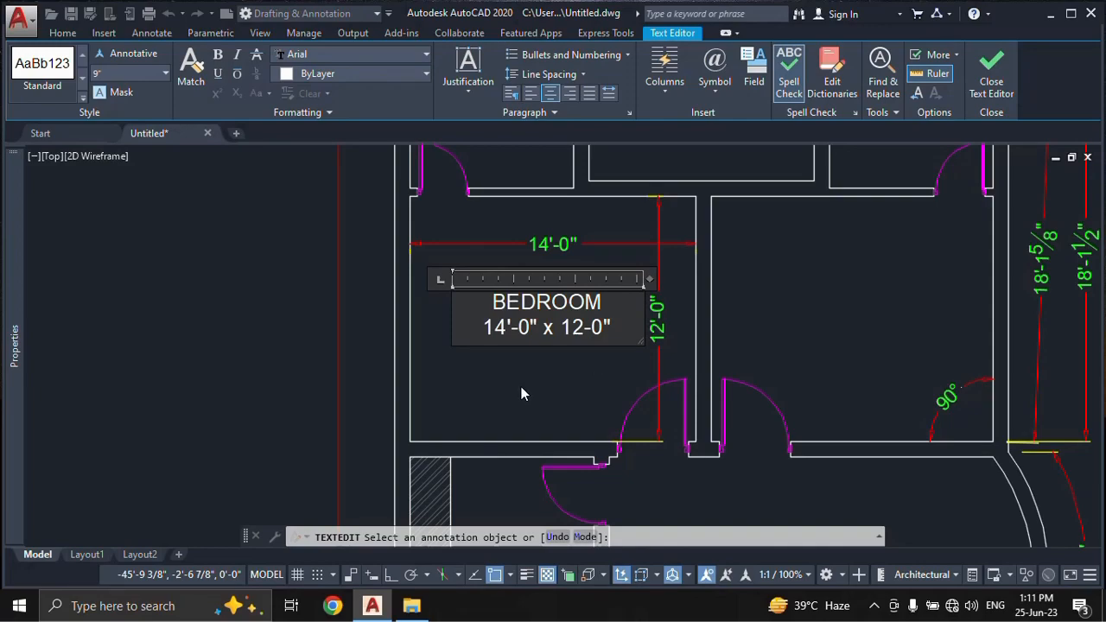
pyautogui.click(992, 82)
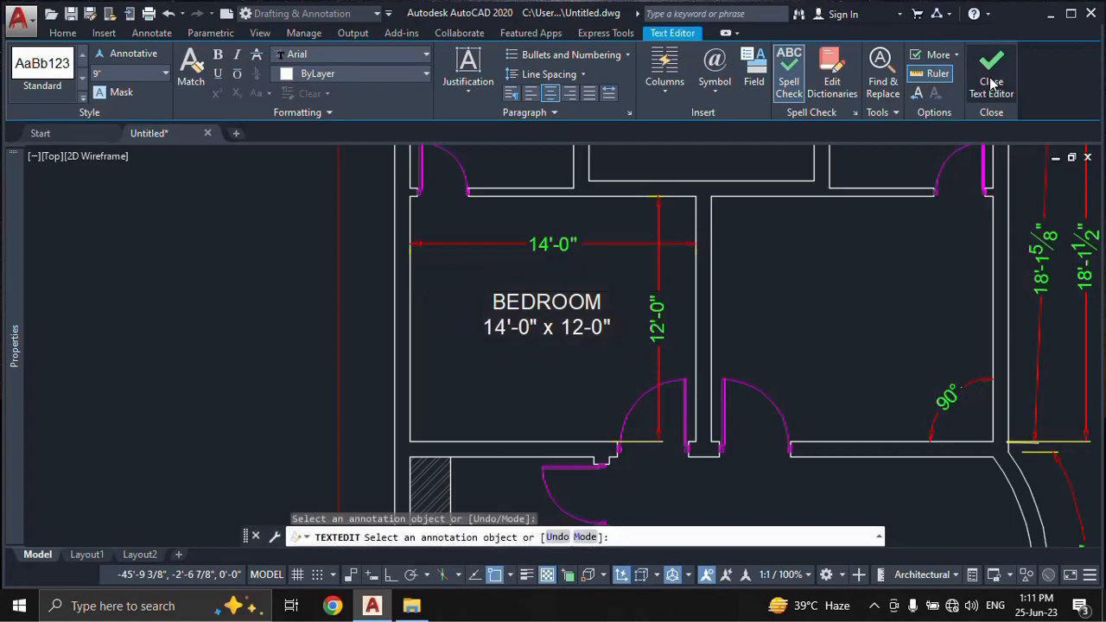
pyautogui.press('Escape')
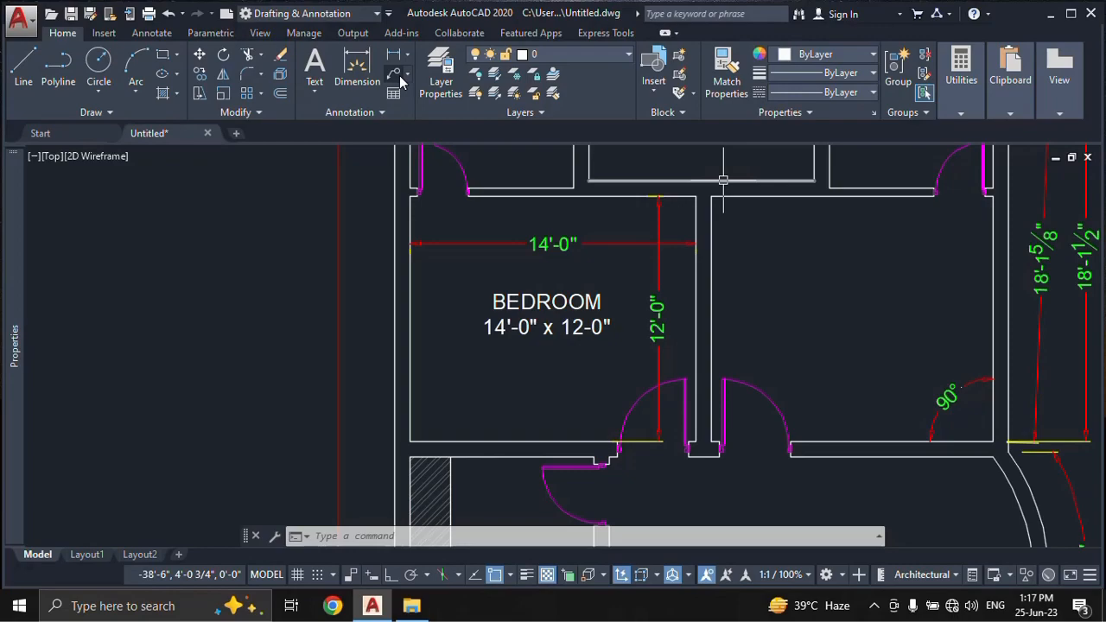
# - Draw a quick leader without text, its arrowhead on the upper wall of the room right of BEDROOM and its short horizontal landing inside
pyautogui.write('le')
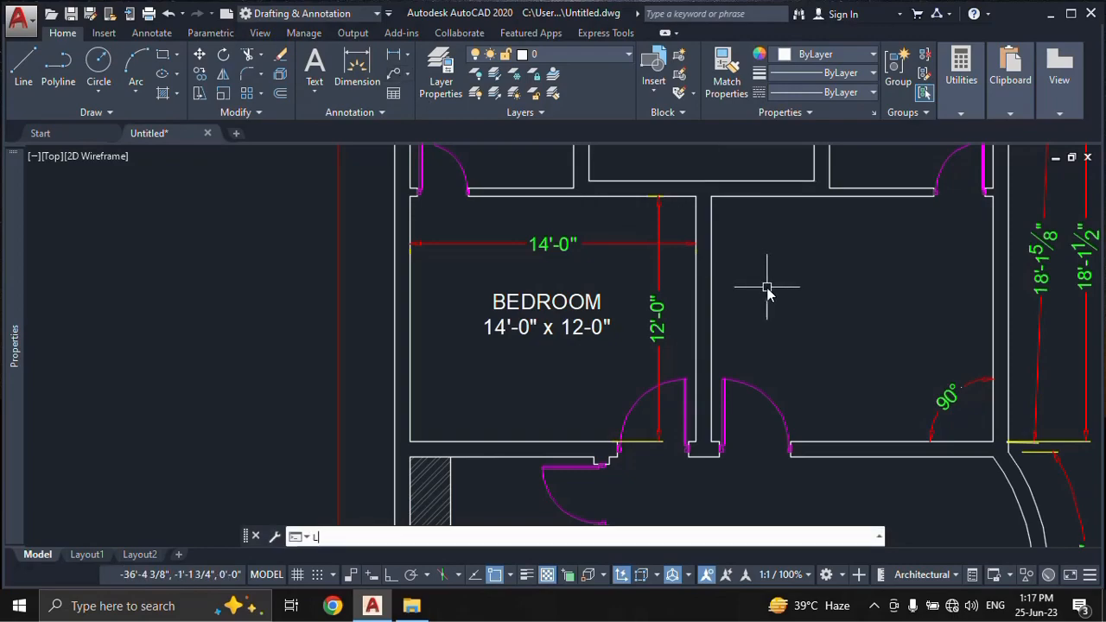
pyautogui.press('Return')
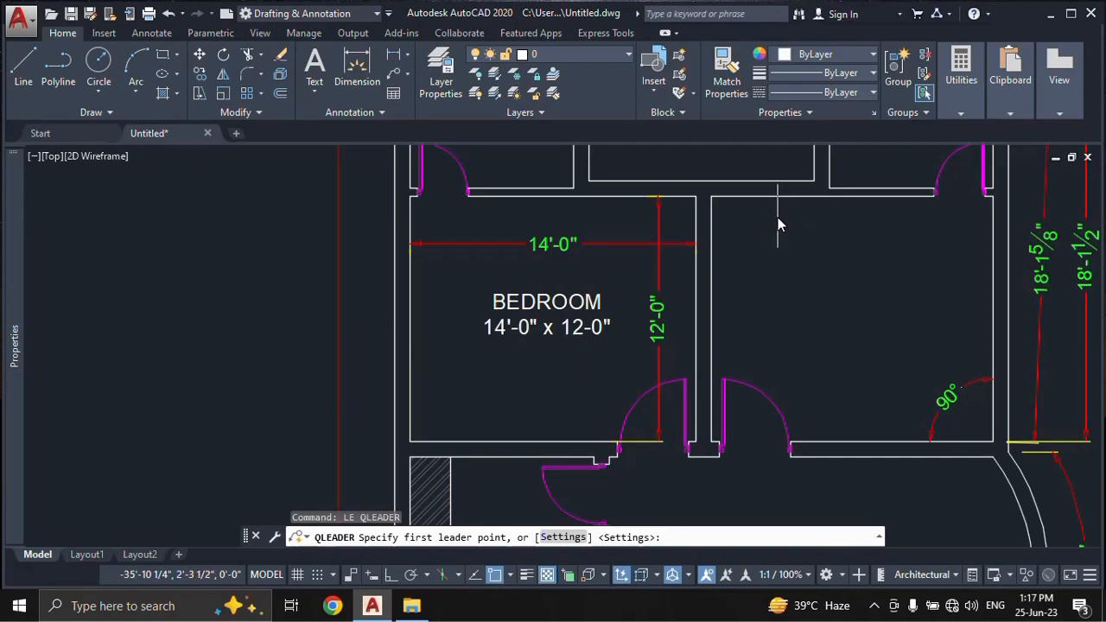
pyautogui.scroll(2, 783, 202)
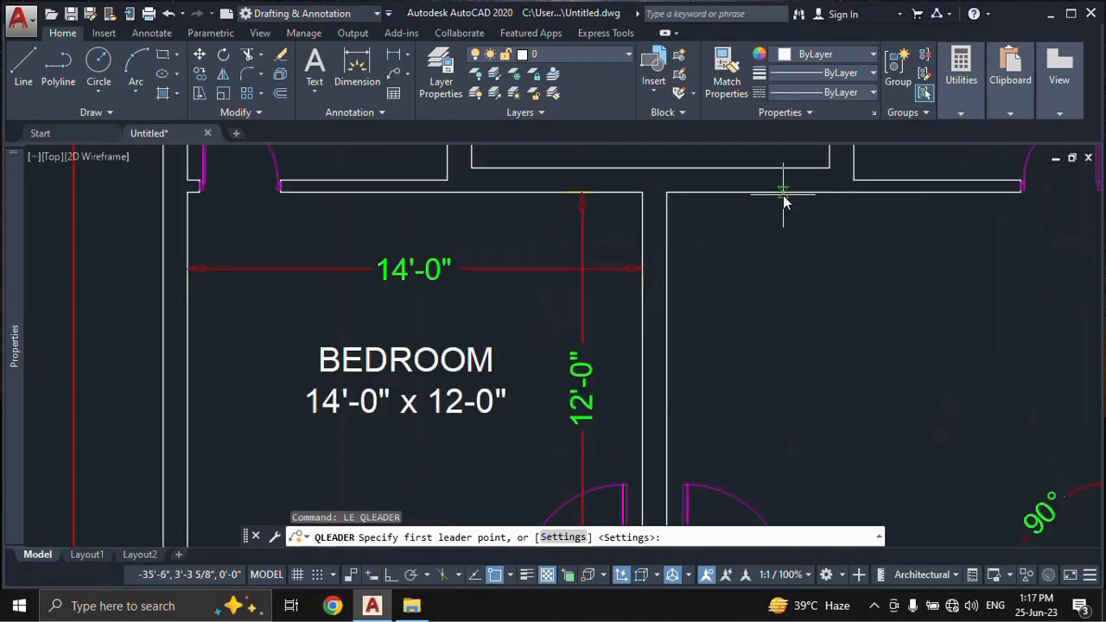
pyautogui.click(784, 200)
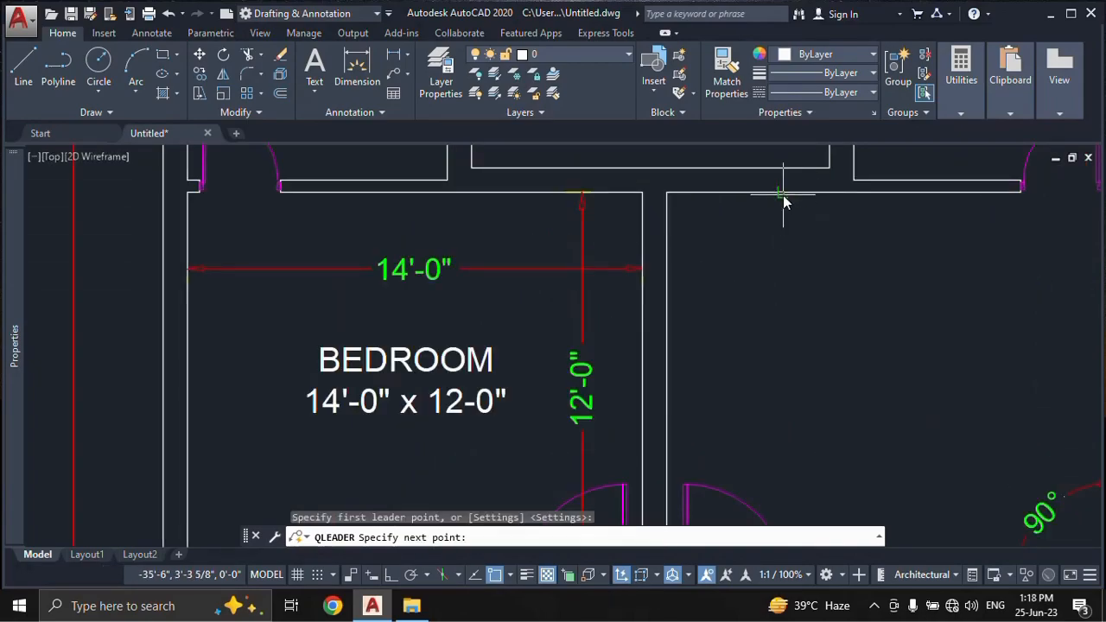
pyautogui.click(844, 282)
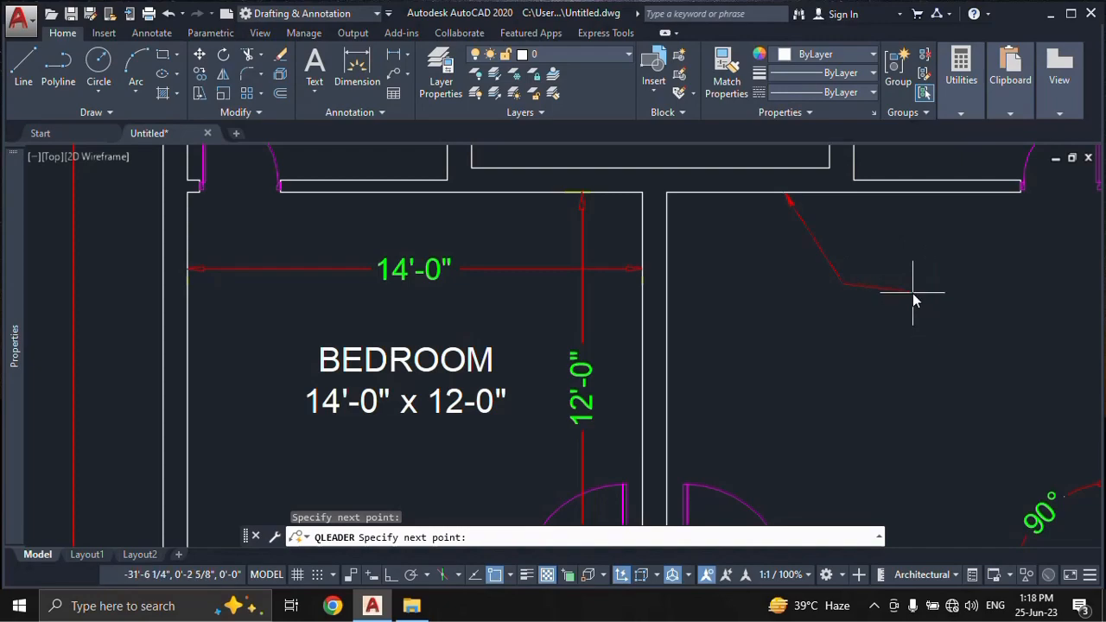
pyautogui.click(893, 284)
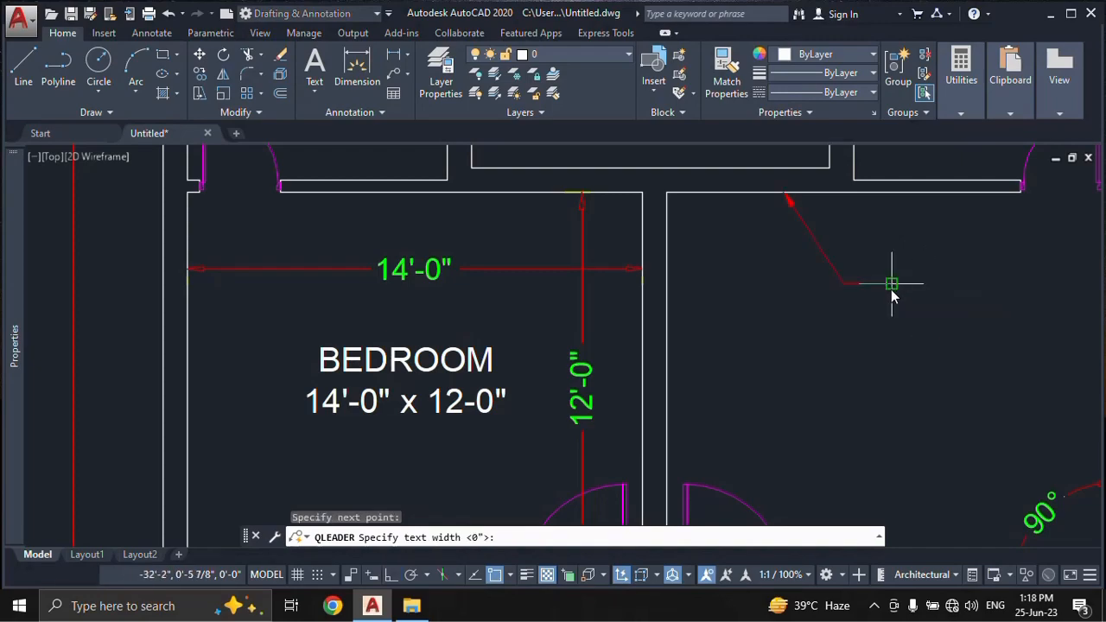
pyautogui.press('Escape')
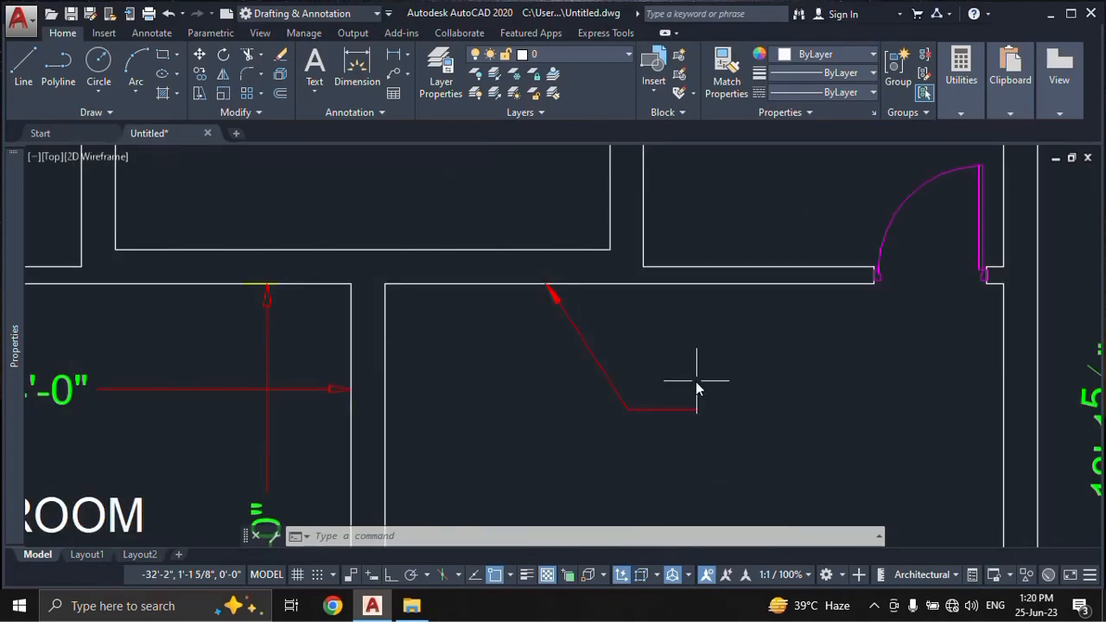
pyautogui.scroll(-7, 698, 375)
pyautogui.moveTo(678, 404); pyautogui.dragTo(666, 291, button='middle')
pyautogui.moveTo(662, 360); pyautogui.dragTo(641, 344, button='middle')
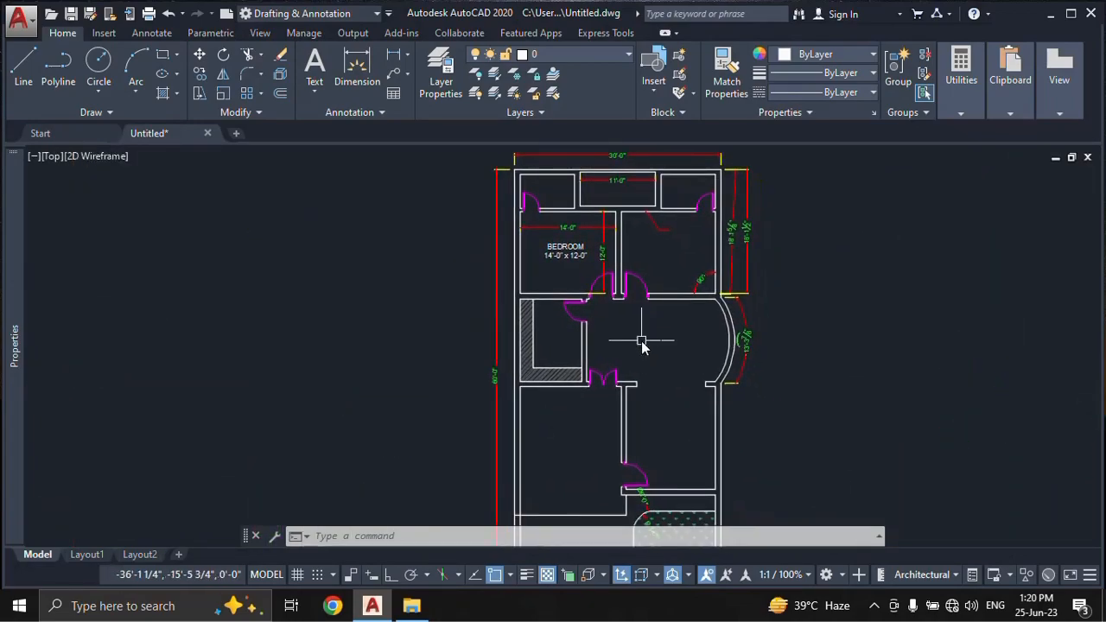